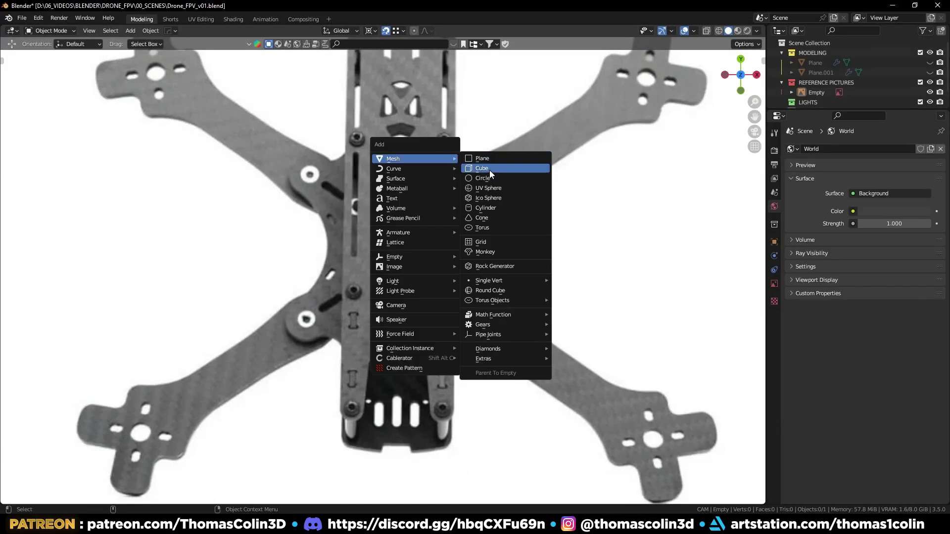
Step: Add a mesh circle with 8 vertices at the world origin
click(490, 178)
click(25, 496)
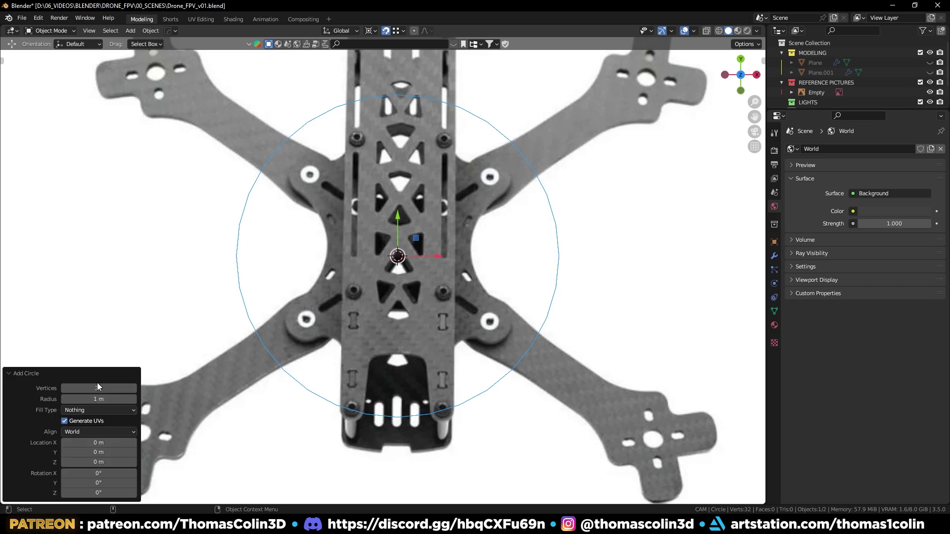
click(99, 388)
key(Return)
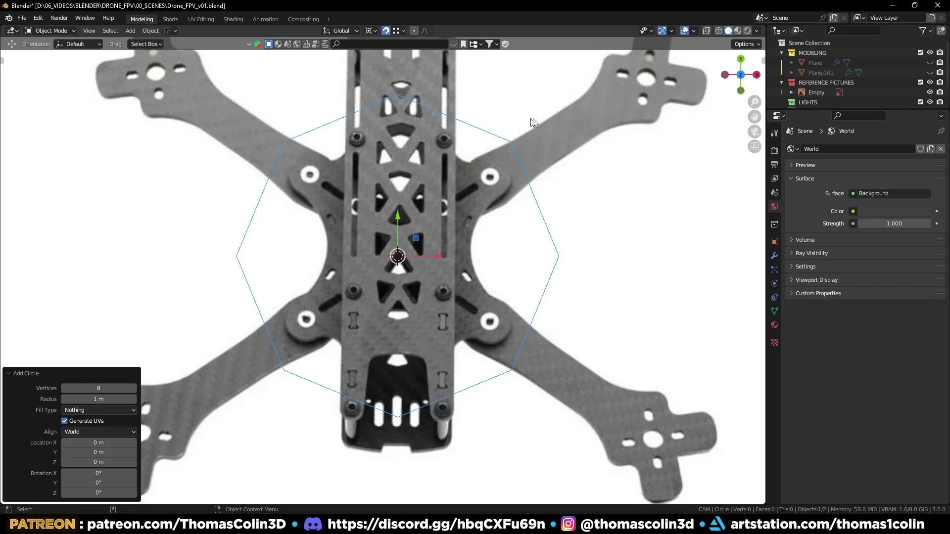
Step: Scale the octagon down to about 0.148 and fit it over the upper-left screw mount of the reference frame
key(s)
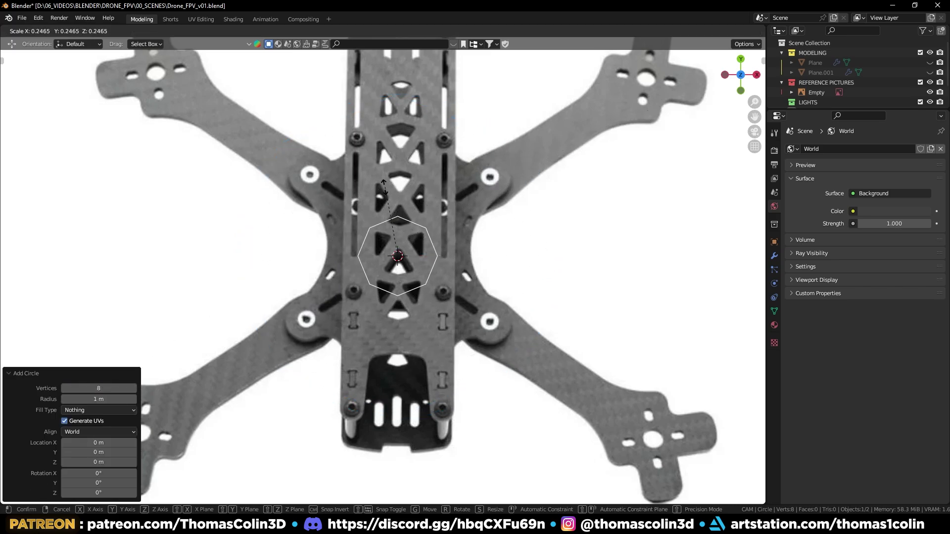
click(381, 211)
key(g)
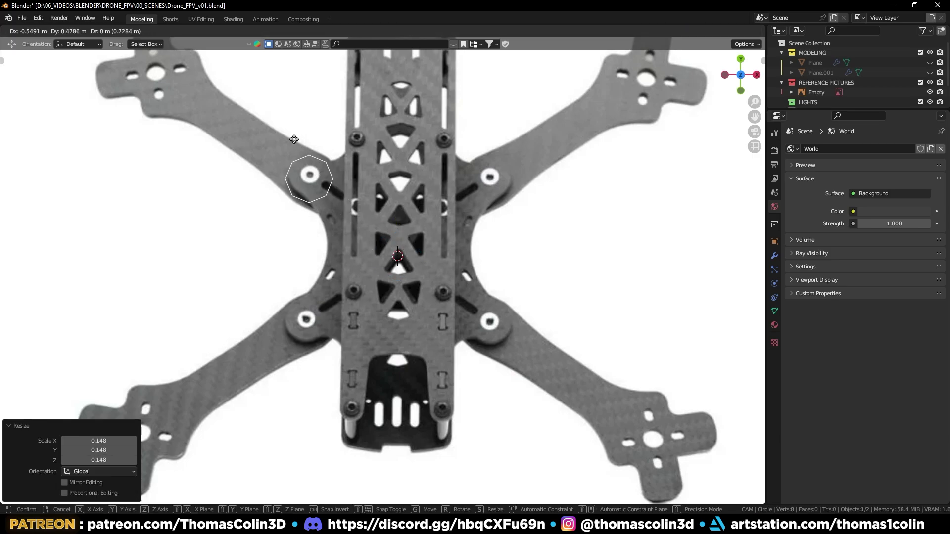
click(294, 136)
key(s)
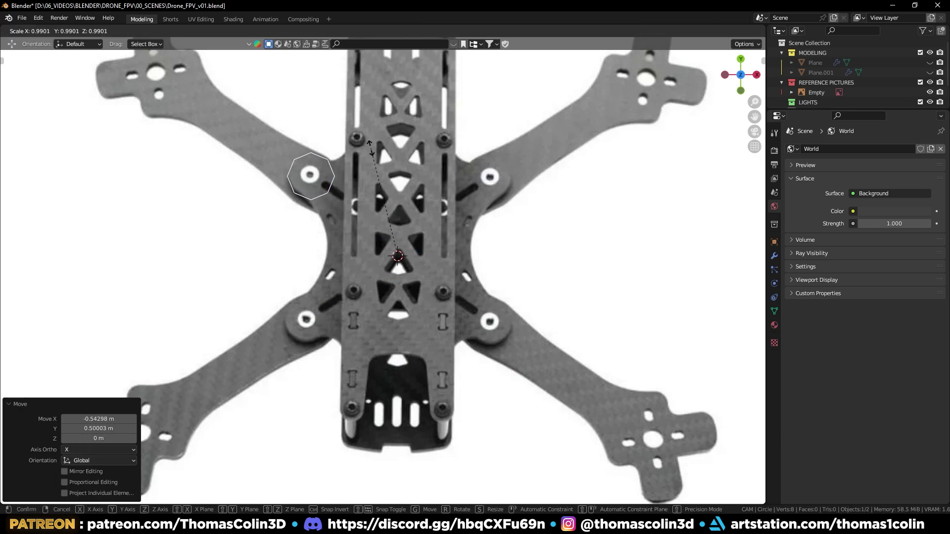
click(370, 152)
Step: Switch the transform pivot away from the 3D cursor and recentre the octagon on the upper-left screw
click(371, 32)
click(372, 45)
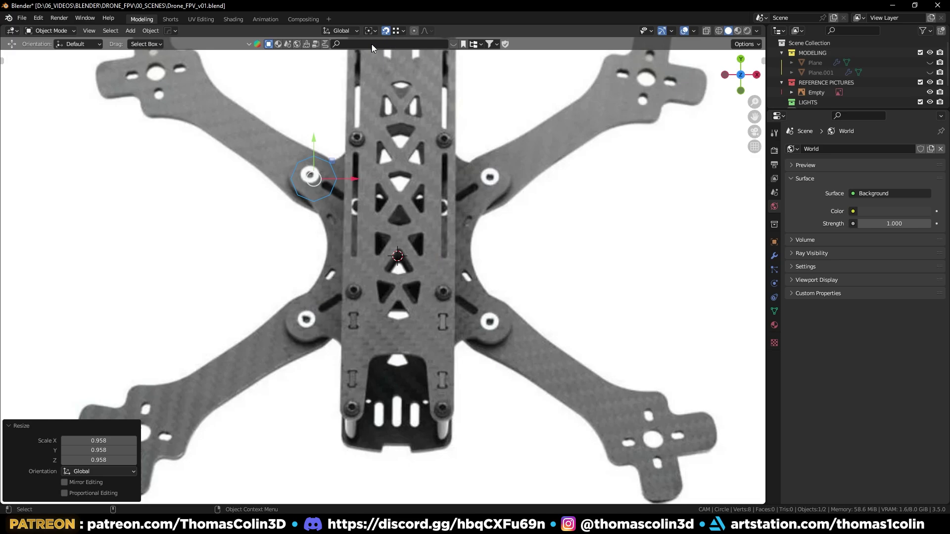
key(s)
right_click(487, 147)
key(g)
click(486, 149)
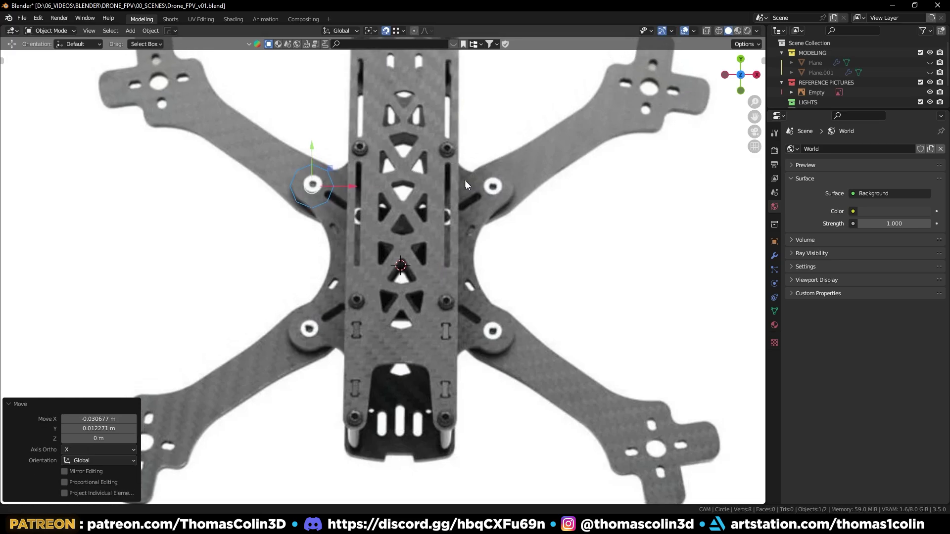
Step: Grid Fill the octagon in Edit Mode with a span of 2, raising the offset so the inner edges run diagonally
scroll(462, 163, up, 4)
key(Tab)
key(q)
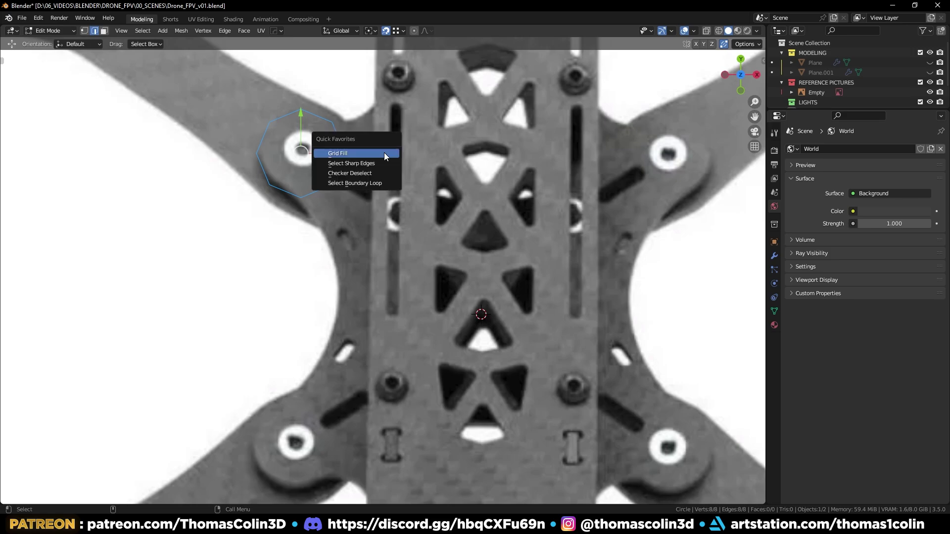
click(384, 153)
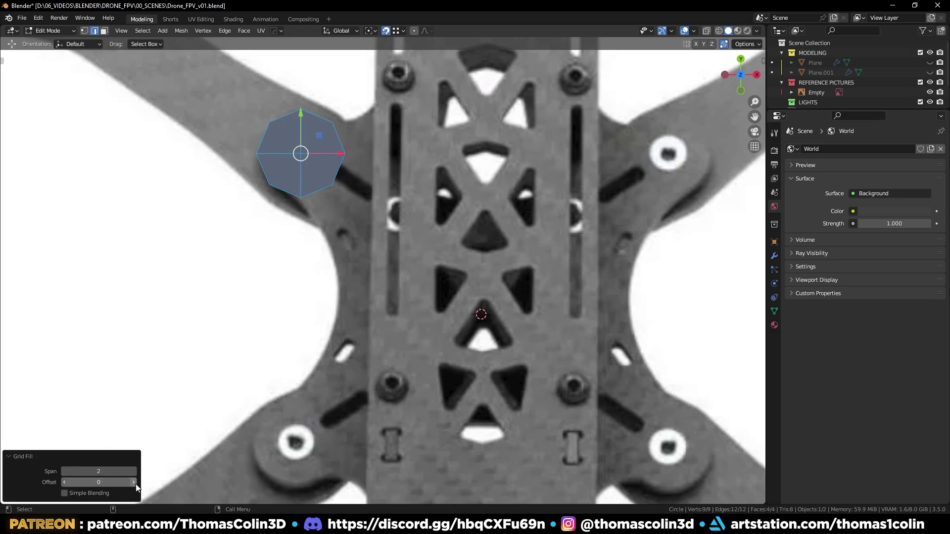
click(135, 483)
Step: Delete the two faces of the octagon's lower-right half
key(3)
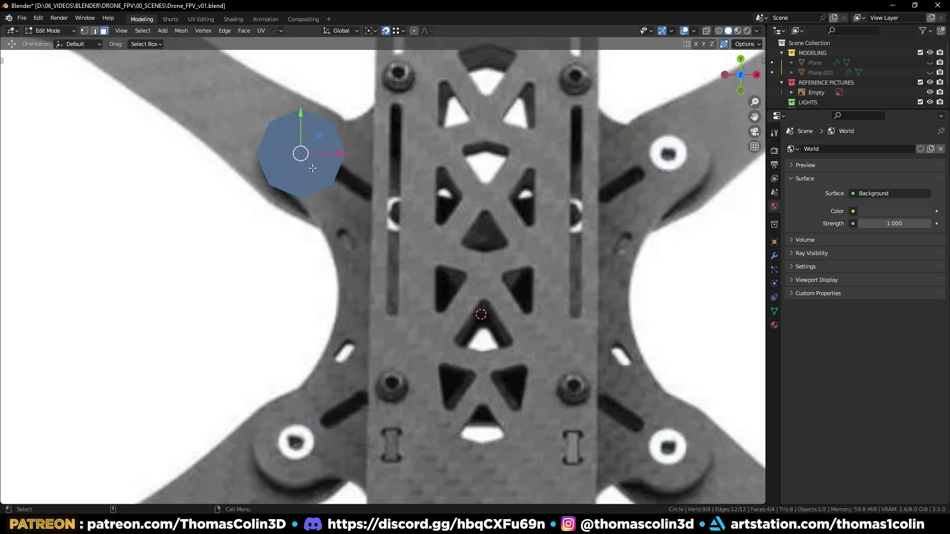
click(312, 169)
shift+click(330, 159)
key(x)
click(384, 189)
Step: Extrude the two open diagonal edges toward the frame's centre and widen the new end by about 1.325
key(2)
click(315, 135)
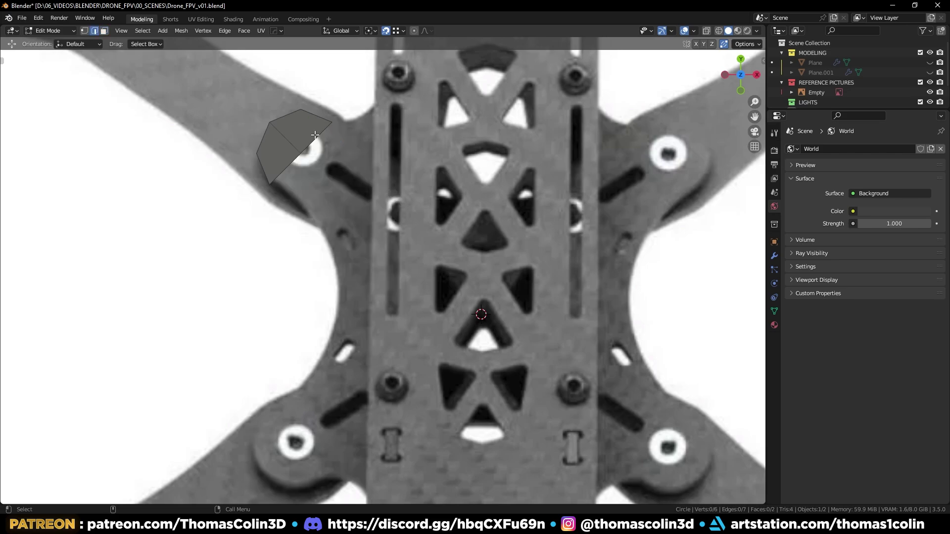
shift+click(292, 170)
key(e)
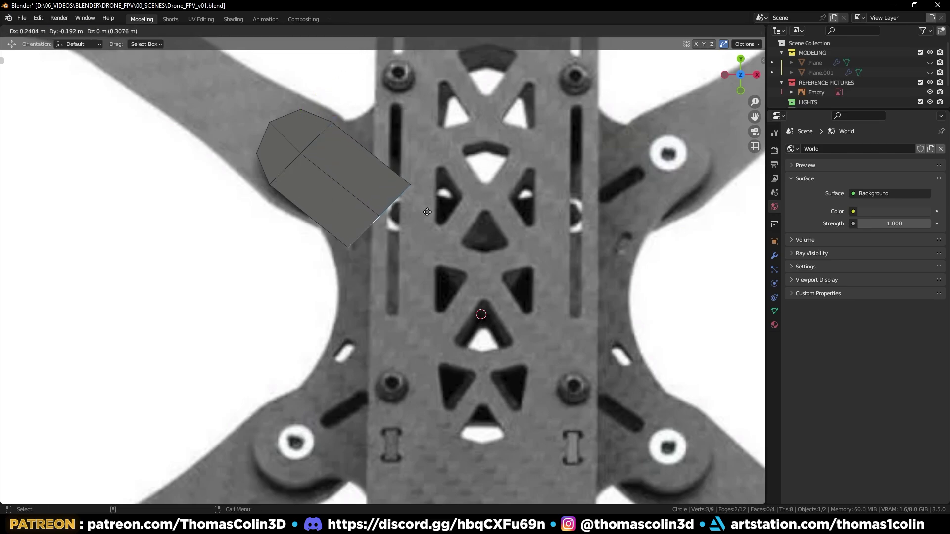
click(425, 214)
key(s)
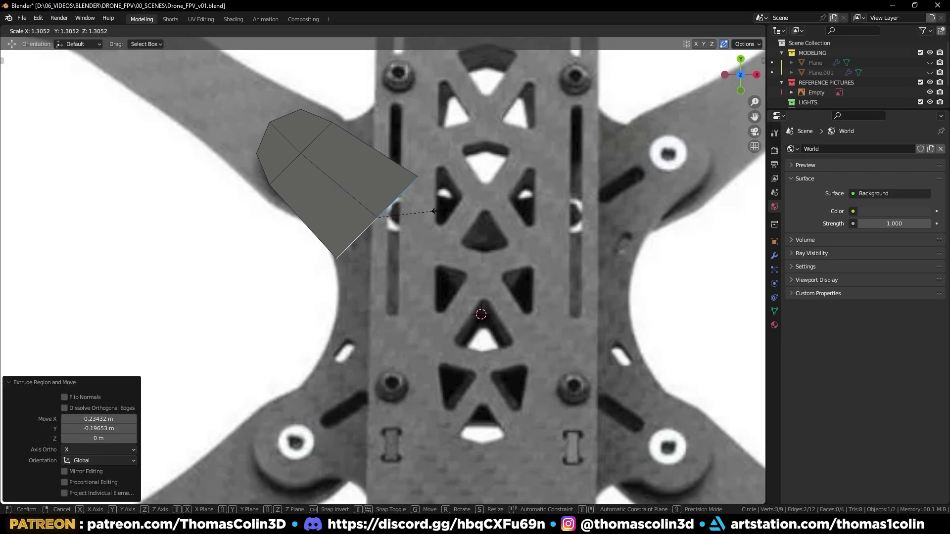
click(440, 211)
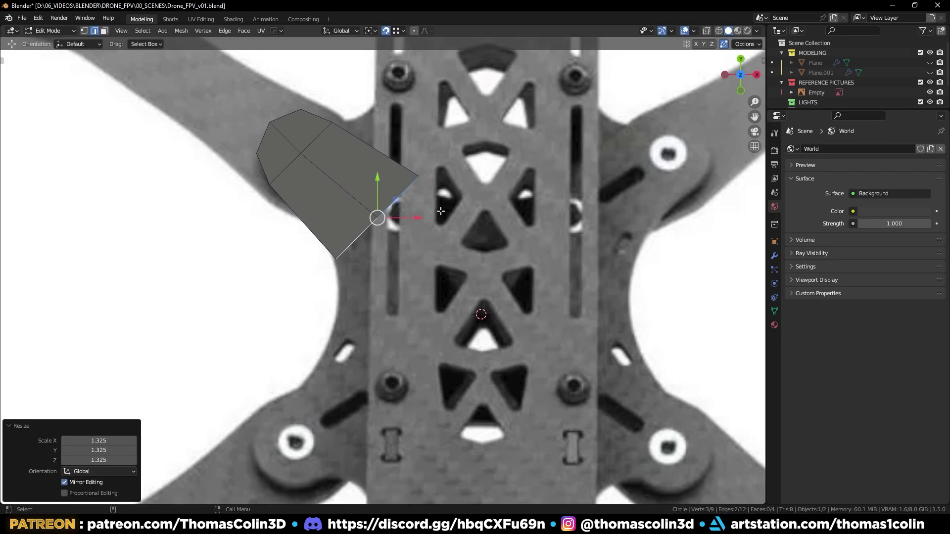
Step: Turn on X-ray and slide the extruded end's upper-right corner vertex slightly inward along its end edge
key(alt+z)
click(418, 175)
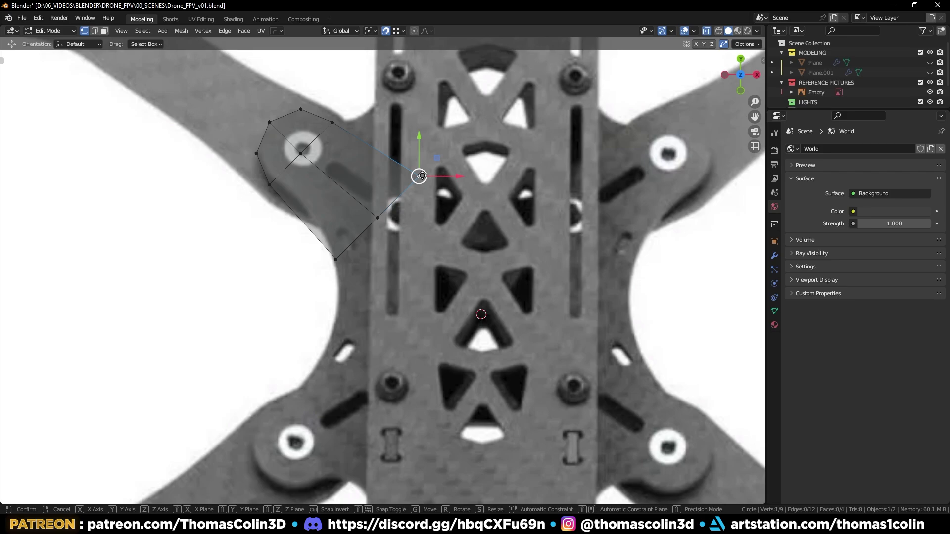
key(shift+v)
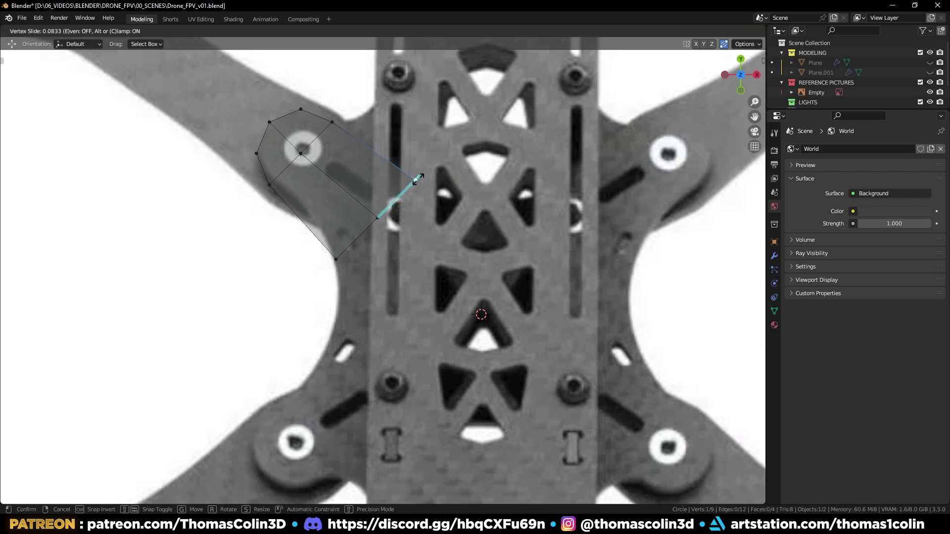
click(417, 178)
Step: Add two evenly spaced loop cuts across the extruded section
key(2)
click(332, 195)
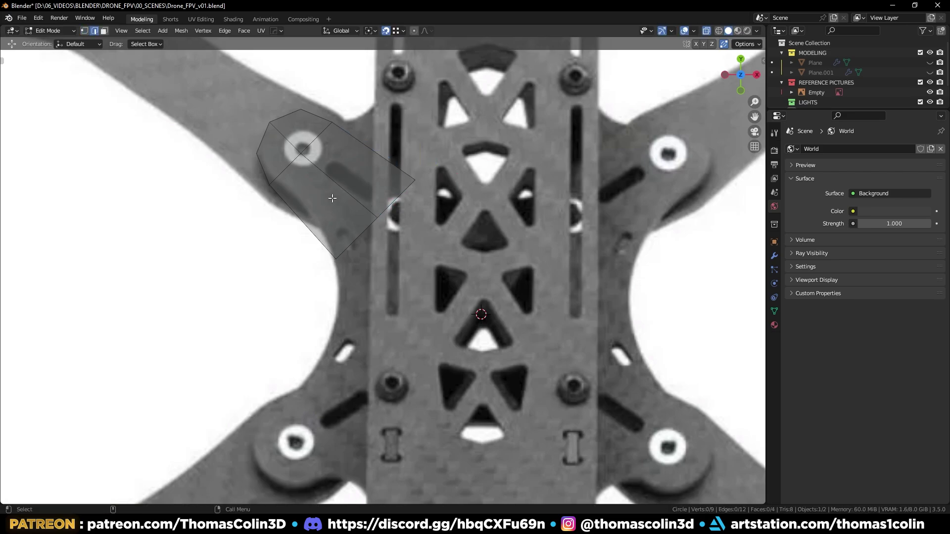
key(ctrl+r)
scroll(333, 198, up, 1)
click(332, 198)
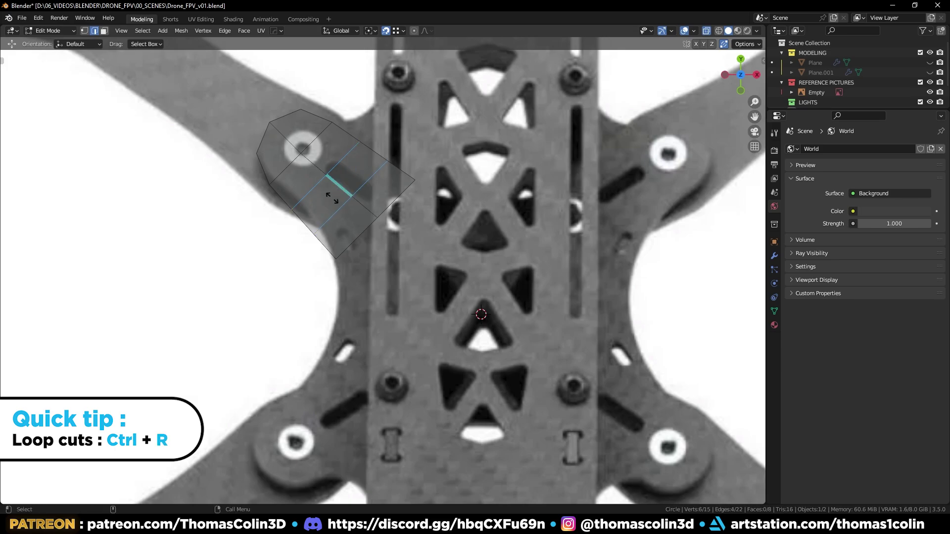
right_click(332, 198)
Step: Slide the lower-left edge of the first loop cut inward by a factor of about 0.167 to follow the frame's outline
click(297, 218)
key(g)
key(g)
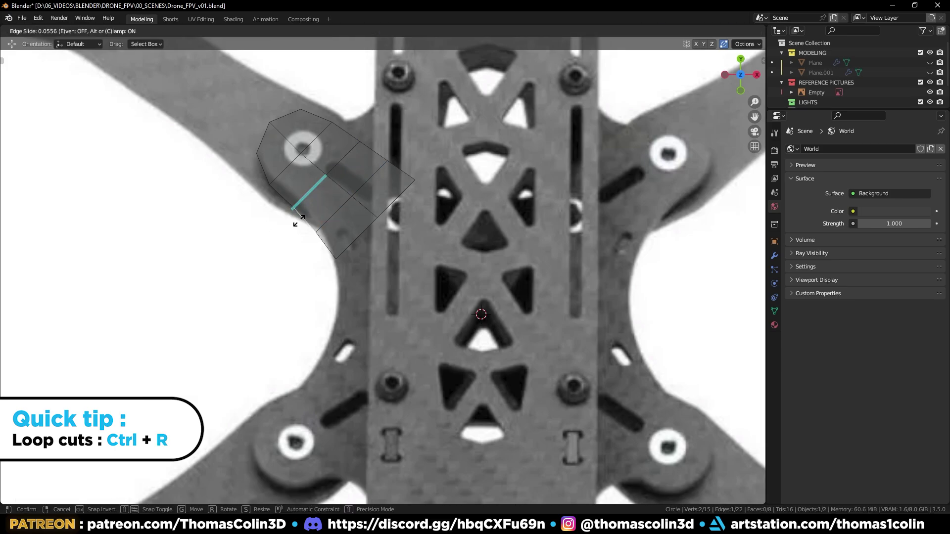
click(302, 220)
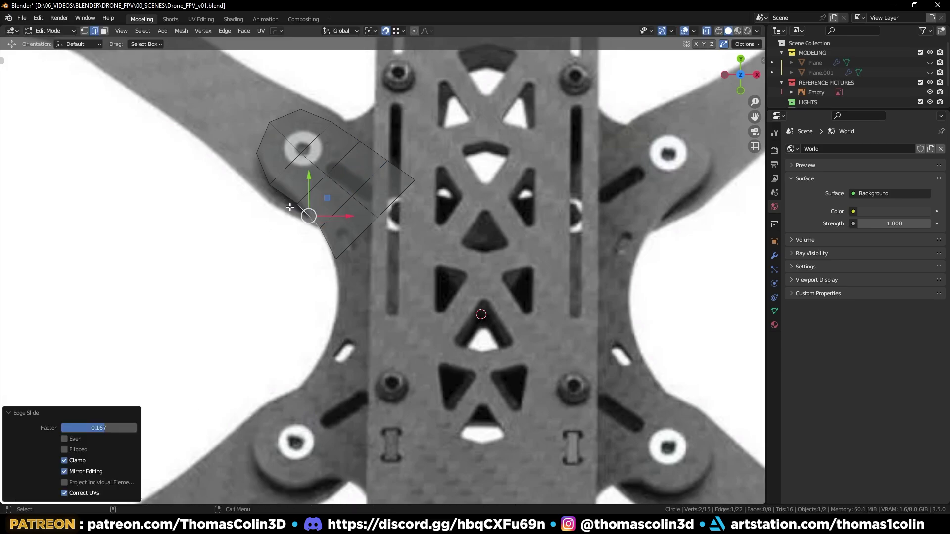
Step: Add a level 1 Subdivision modifier to the mount and enable its on-cage display
key(Tab)
key(ctrl+1)
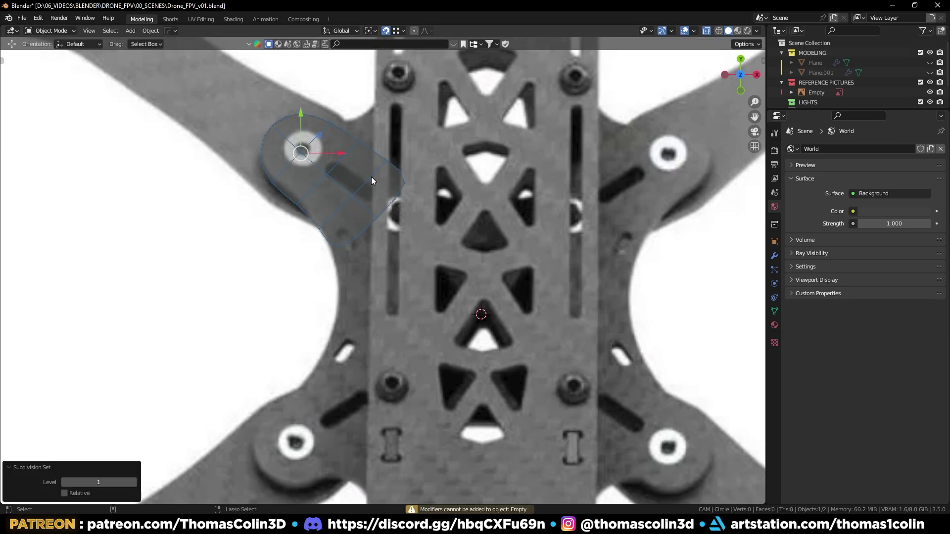
click(774, 256)
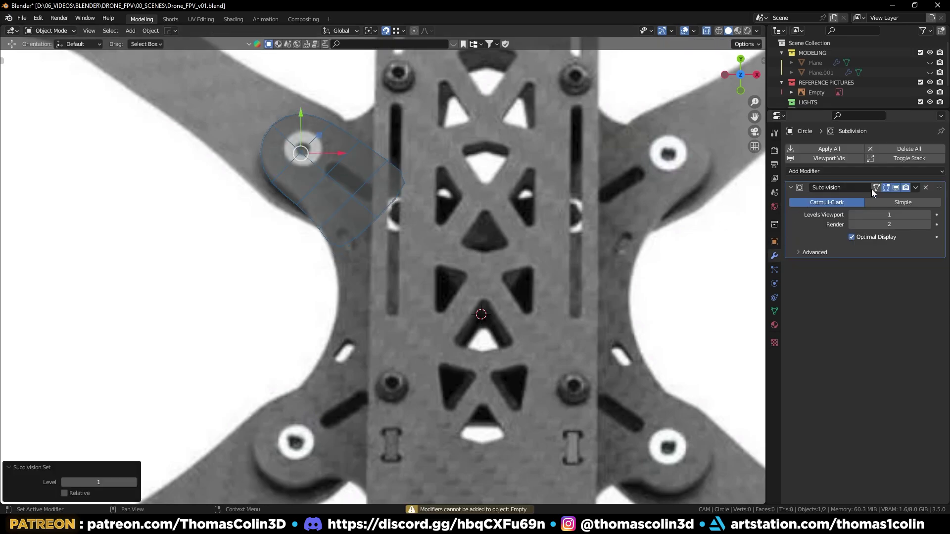
scroll(460, 197, down, 1)
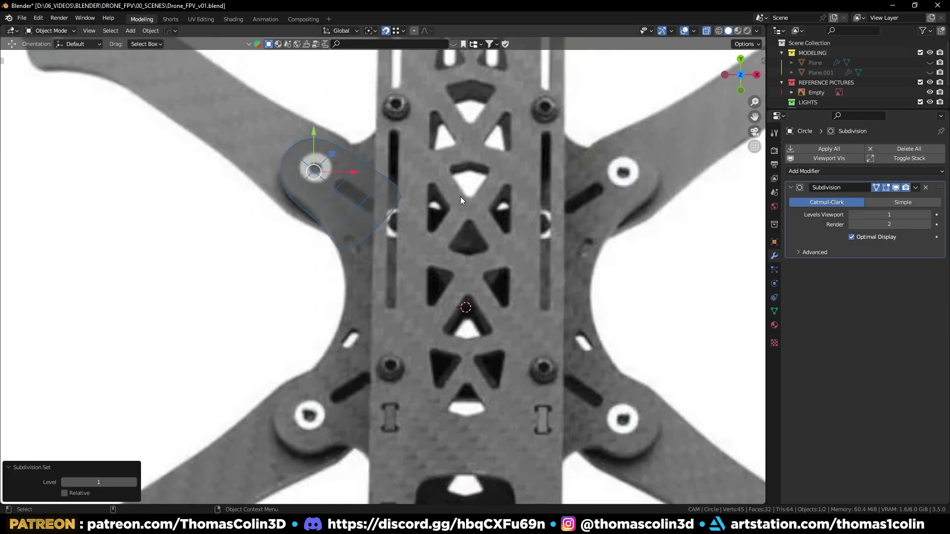
Step: Set the mount's origin to the 3D cursor and mirror it across X and Y about a new empty
key(q)
click(458, 206)
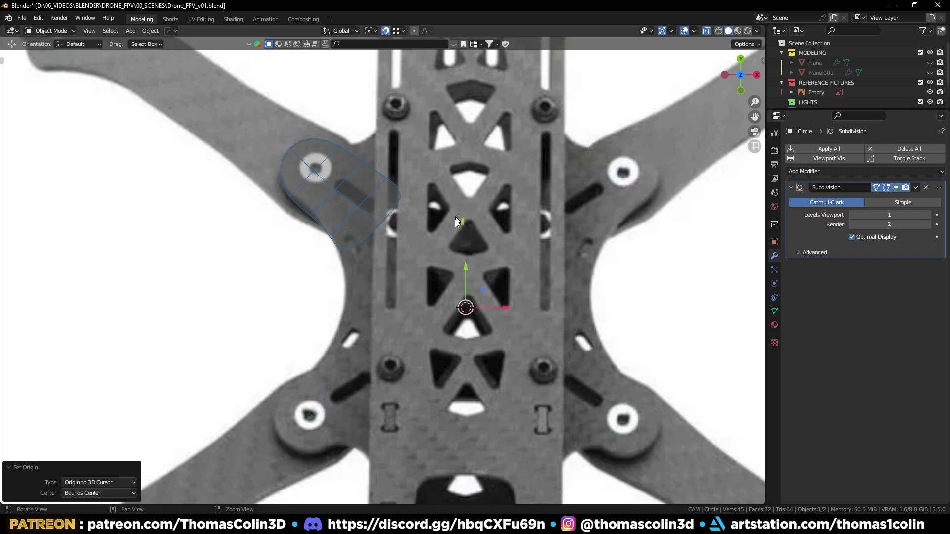
key(alt+x)
click(381, 307)
click(465, 222)
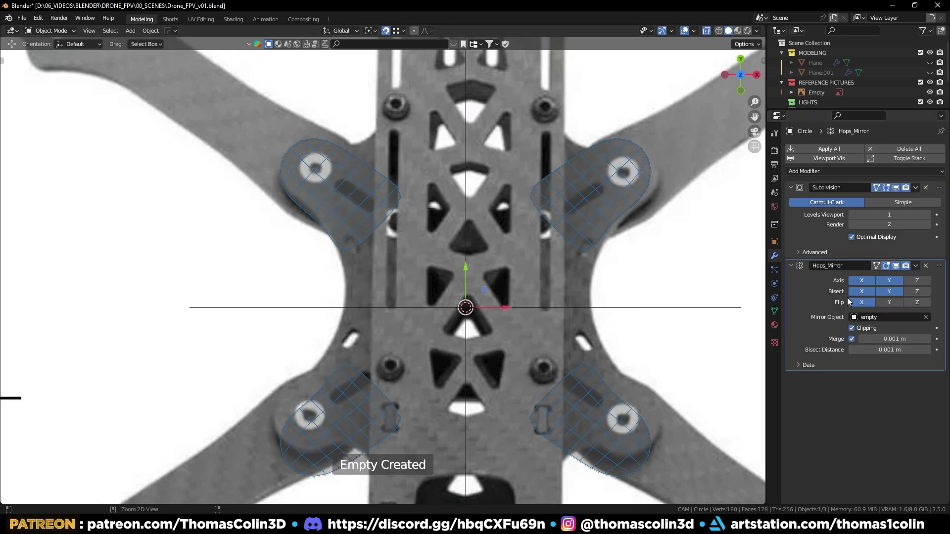
Step: Apply the mirror modifier and turn off the Subdivision modifier's viewport display in Edit Mode
key(ctrl+a)
key(Tab)
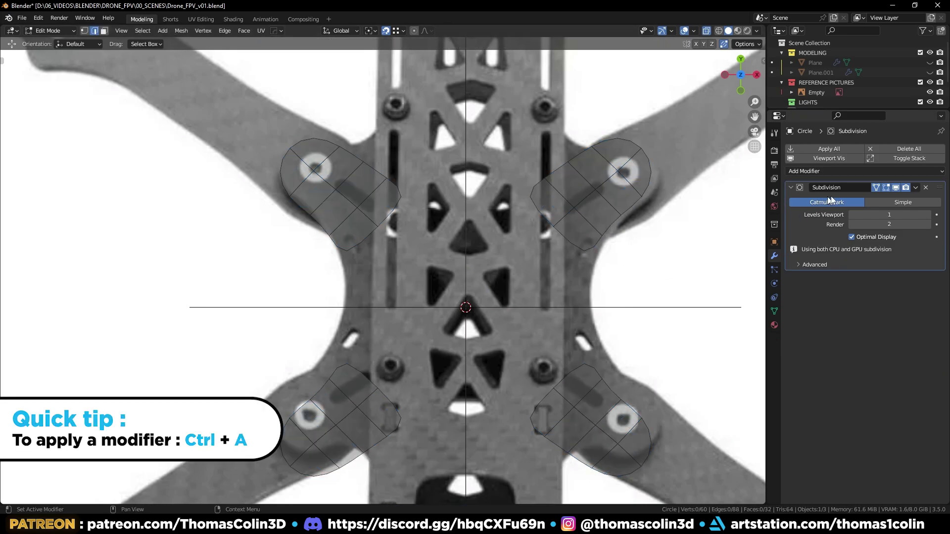
click(896, 188)
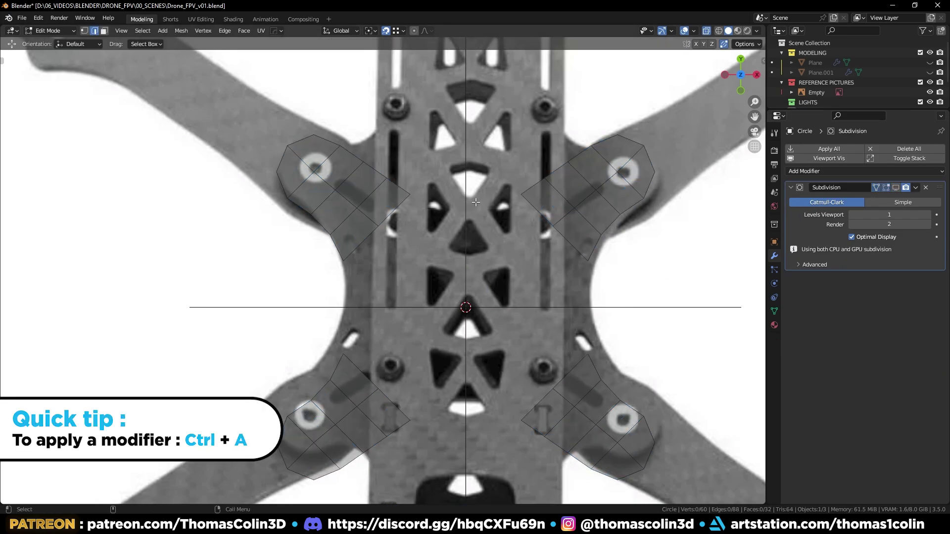
Step: Fill faces joining the facing inner edges of the two upper mounts and of the two left mounts
shift+click(539, 208)
key(f)
click(353, 258)
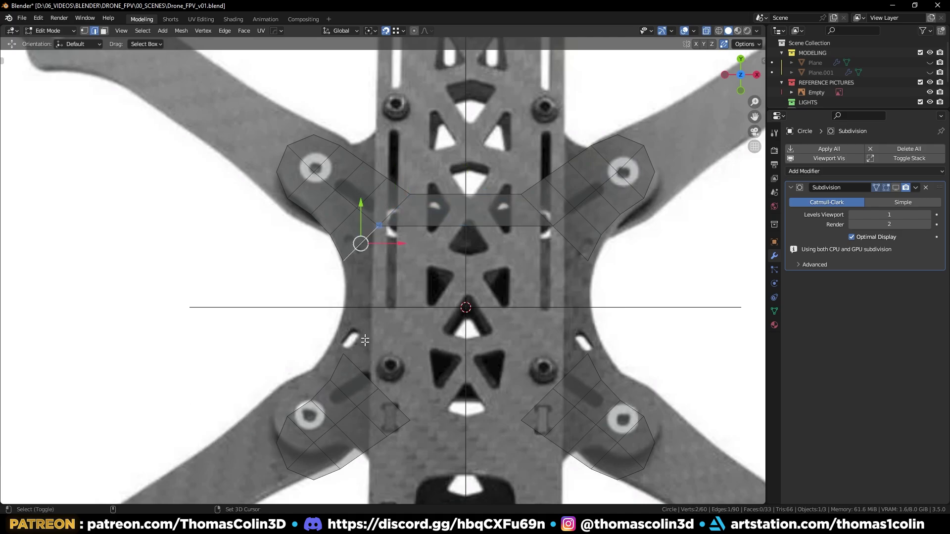
shift+click(364, 363)
key(f)
click(402, 405)
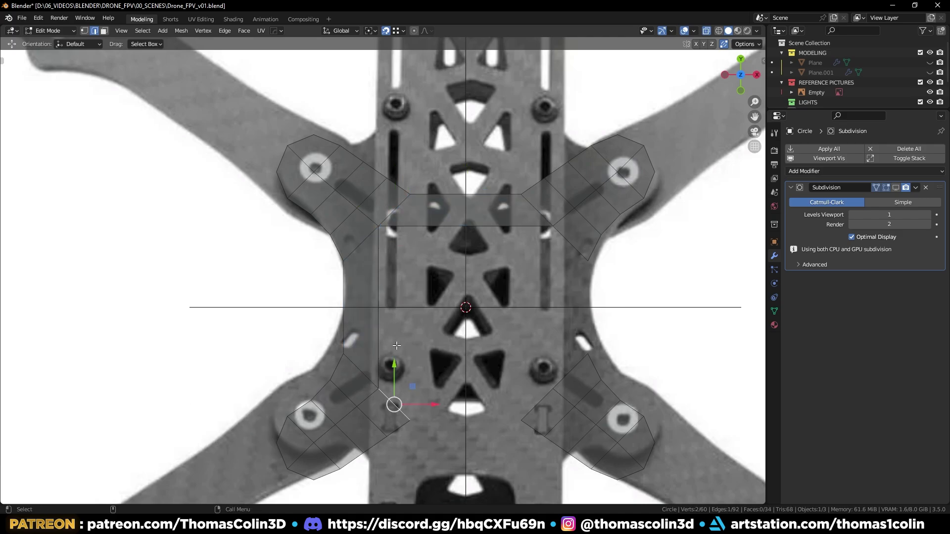
Step: Symmetrize the whole mesh across X and across Y, using positive to negative for Y, to complete the remaining bridges
key(a)
key(alt+x)
key(a)
key(alt+x)
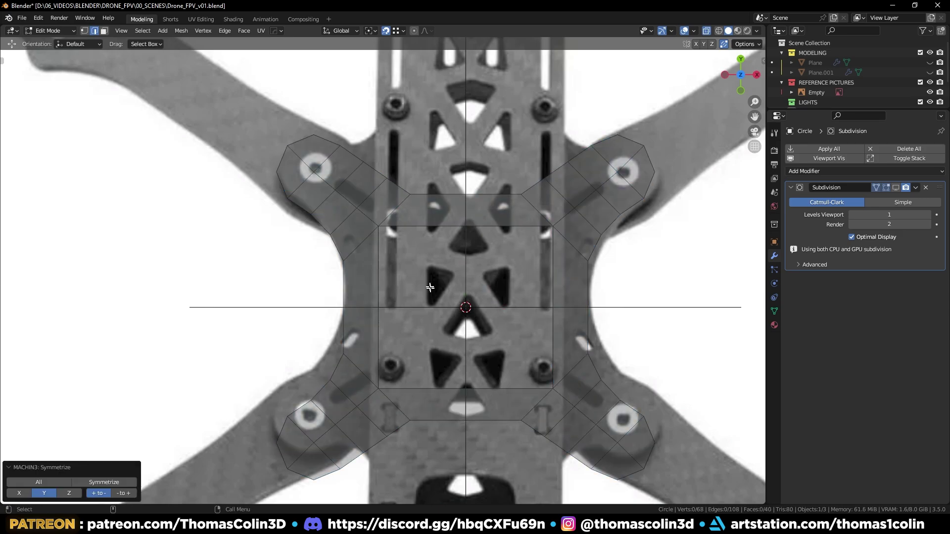
Step: Scale the centre edges of the upper and lower bridges along Y to about 0.8, pulling them toward the middle
alt+click(465, 209)
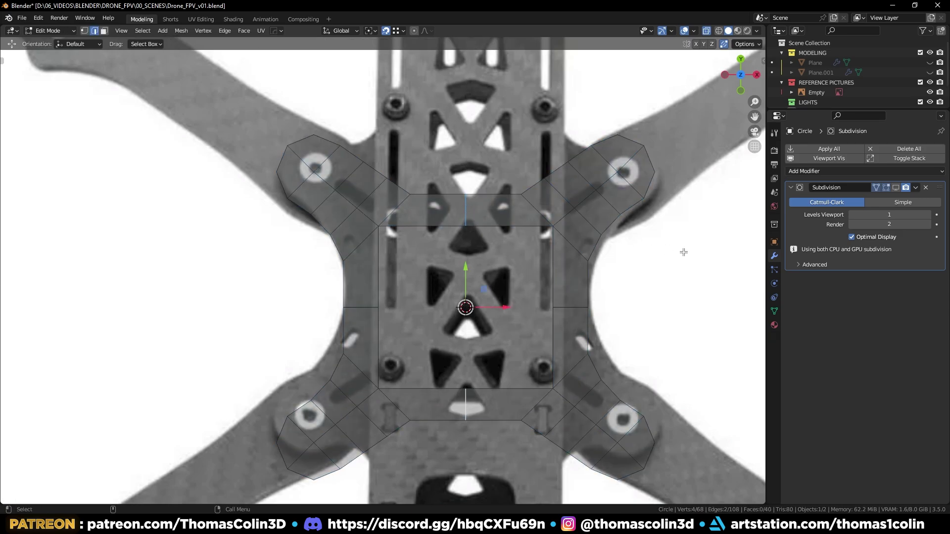
key(s)
key(y)
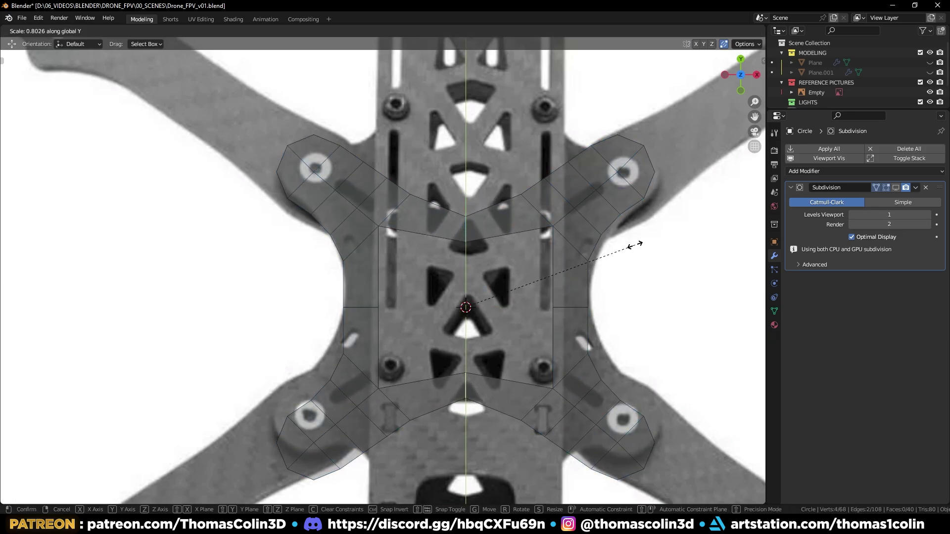
click(632, 245)
Step: Scale the two inner centre vertices of the upper and lower bridges along Y to about 0.9
key(1)
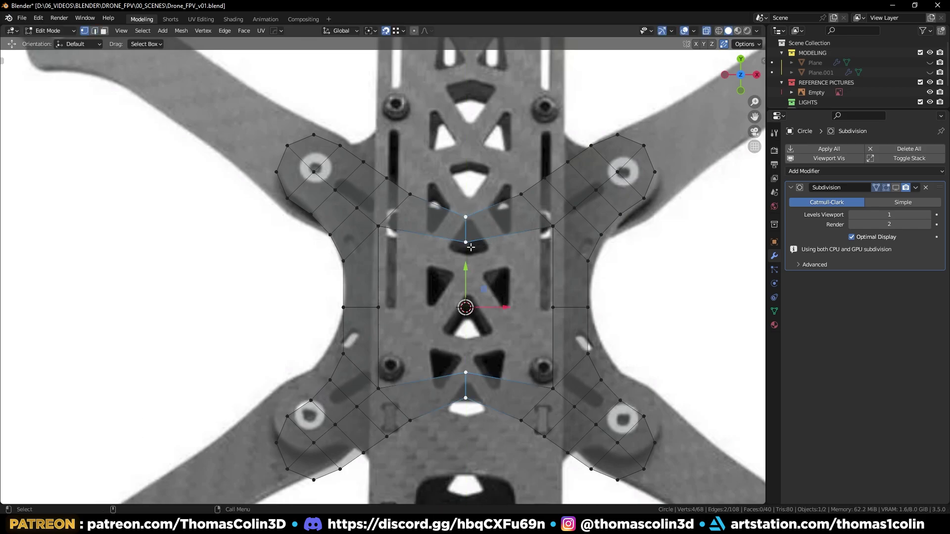
click(465, 243)
shift+click(465, 372)
key(s)
key(y)
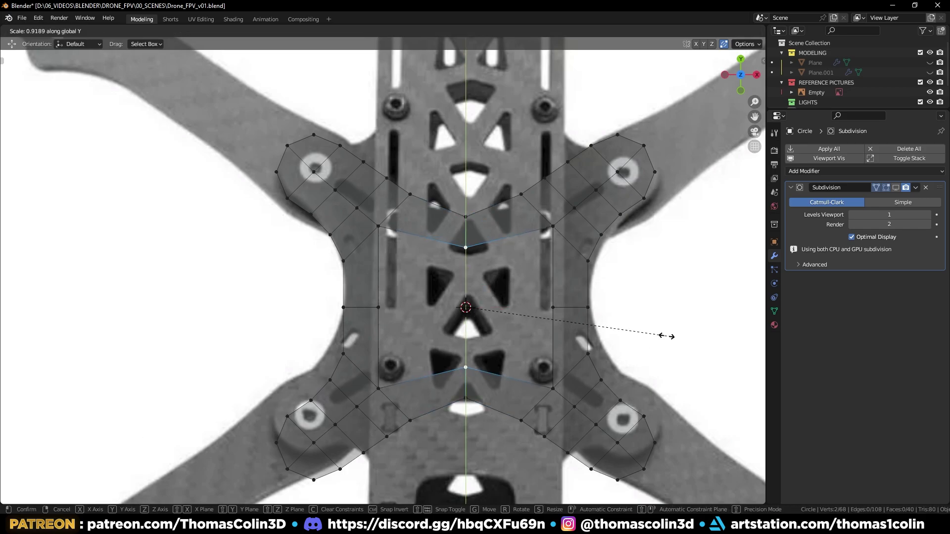
click(662, 334)
Step: Scale the centre edges of the two side bridges along X to about 0.88, pulling them toward the middle
key(alt+a)
key(2)
click(362, 313)
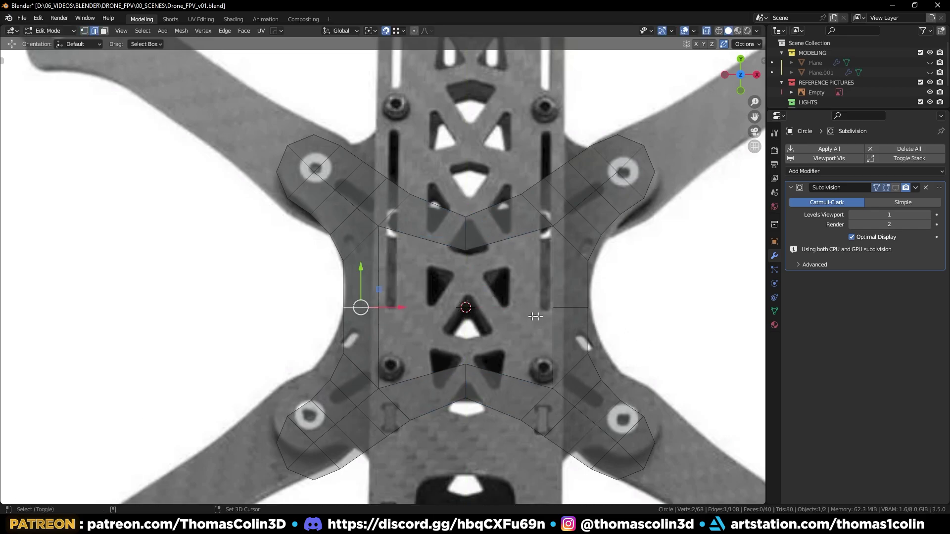
shift+click(573, 306)
key(s)
key(x)
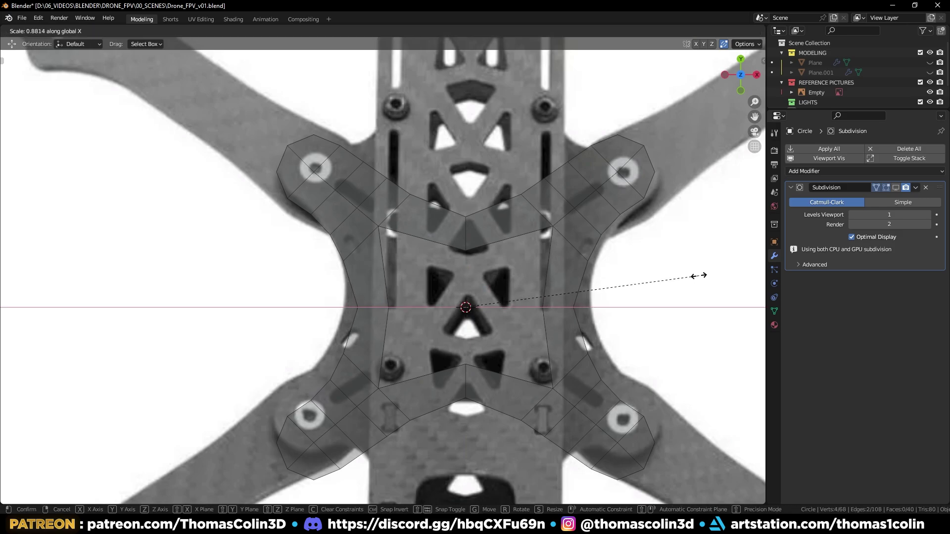
click(699, 275)
Step: Bevel the centre edges of all four bridges with two segments and a width of about 0.98 m
click(466, 236)
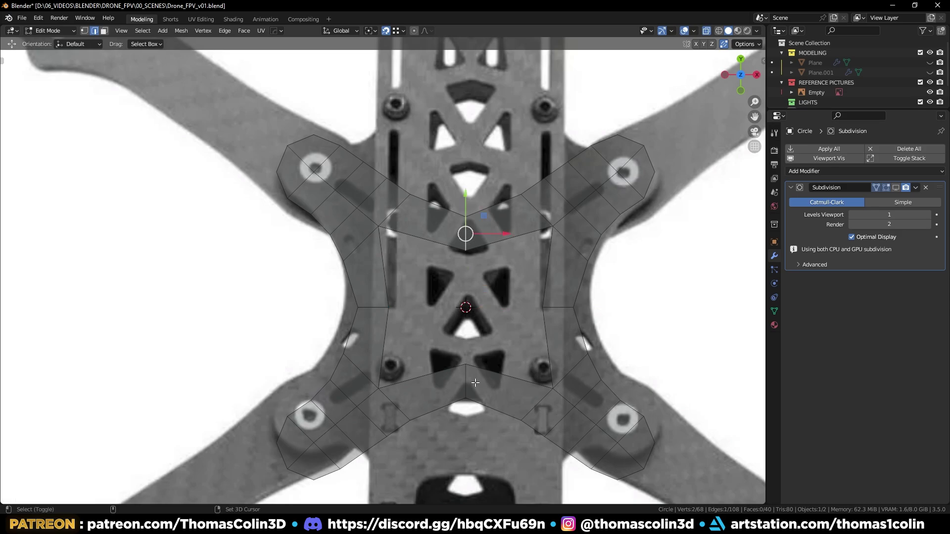
shift+click(465, 384)
shift+click(370, 307)
shift+click(561, 304)
key(ctrl+b)
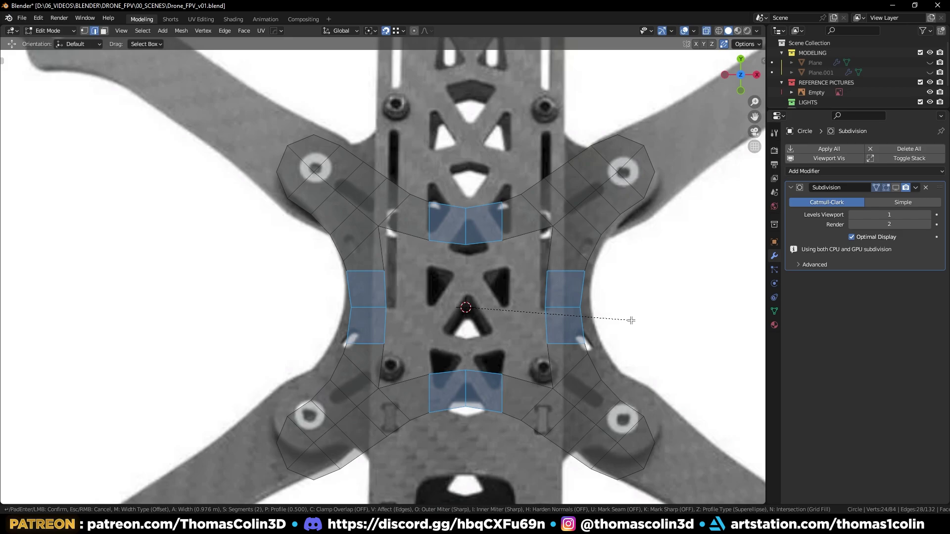
click(631, 320)
Step: Space the vertices evenly along the outer and inner edge paths of the upper bridge with LoopTools Space
click(420, 198)
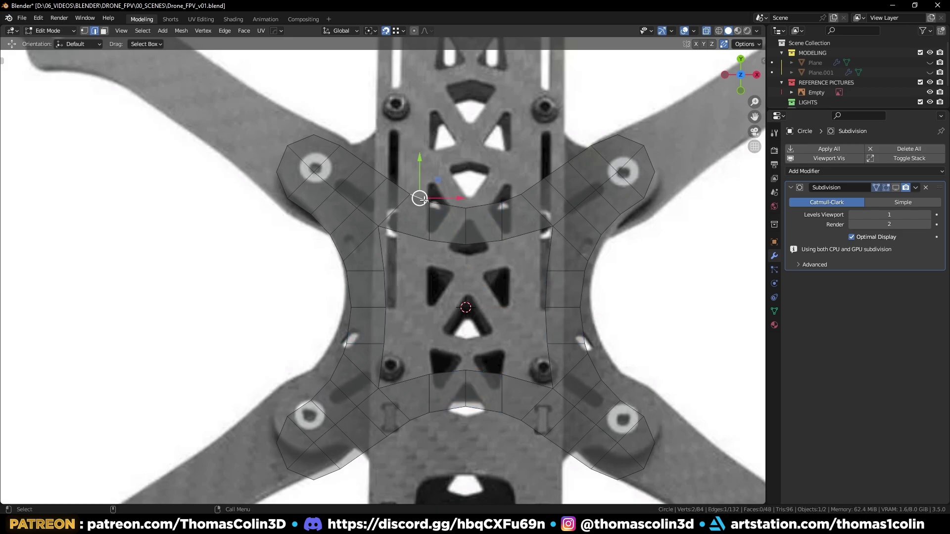
ctrl+click(512, 198)
shift+click(404, 237)
ctrl+click(526, 235)
right_click(605, 165)
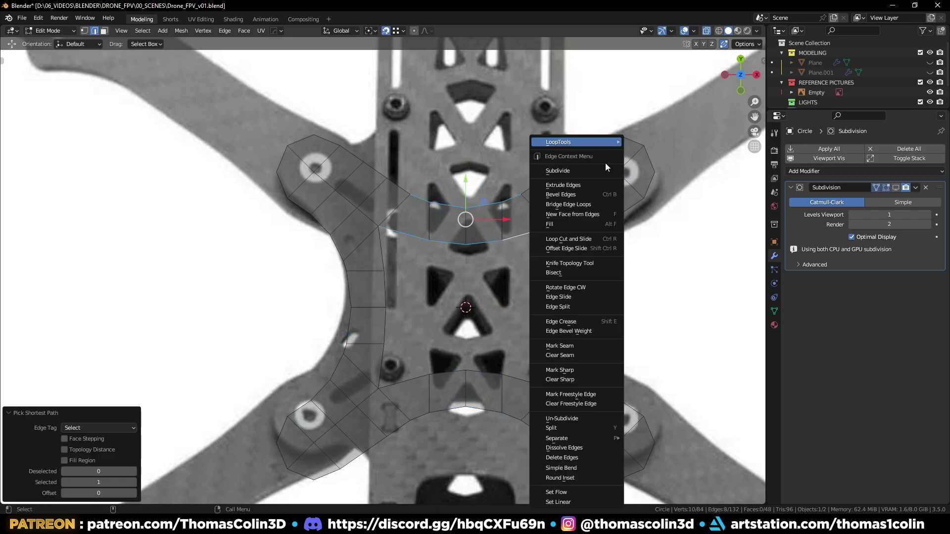
mouse_move(602, 142)
click(647, 211)
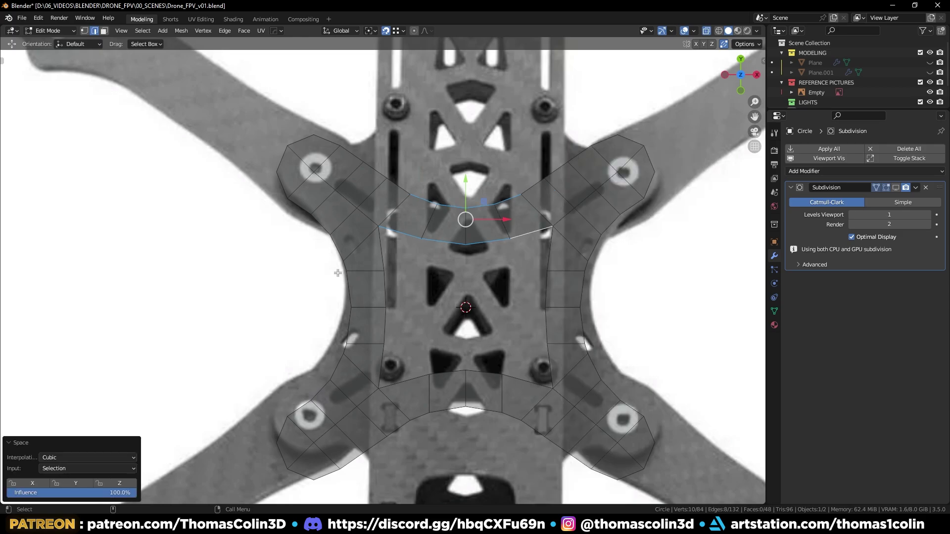
Step: Fill the plate's central opening with a grid of quads from its inner boundary loop
alt+click(460, 258)
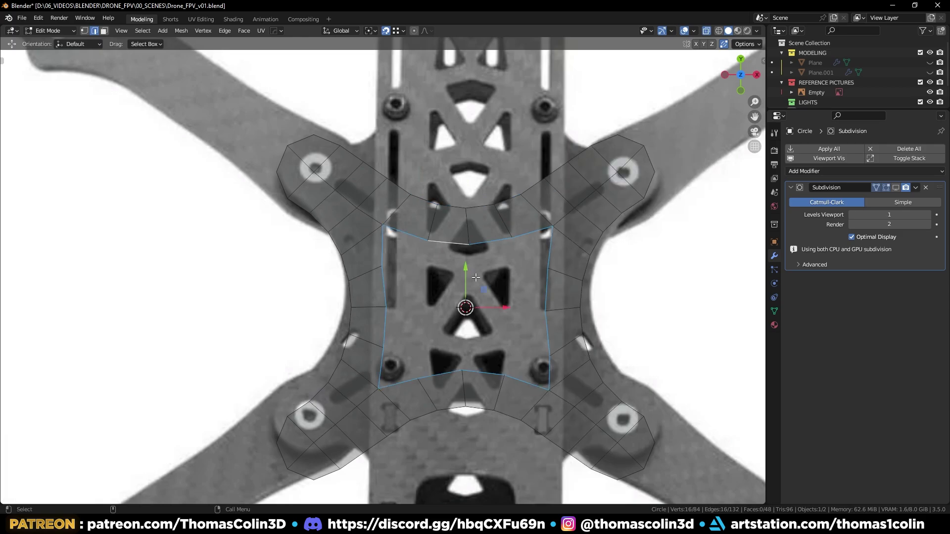
key(q)
click(476, 277)
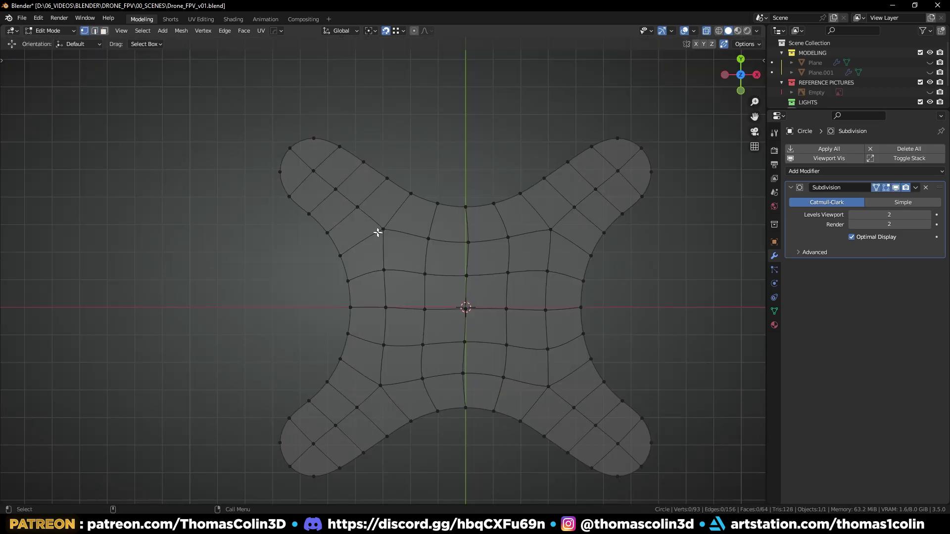
Step: Smooth the vertices of the central grid with 100 repeats and raise the smoothing factor
drag(362, 222, 556, 387)
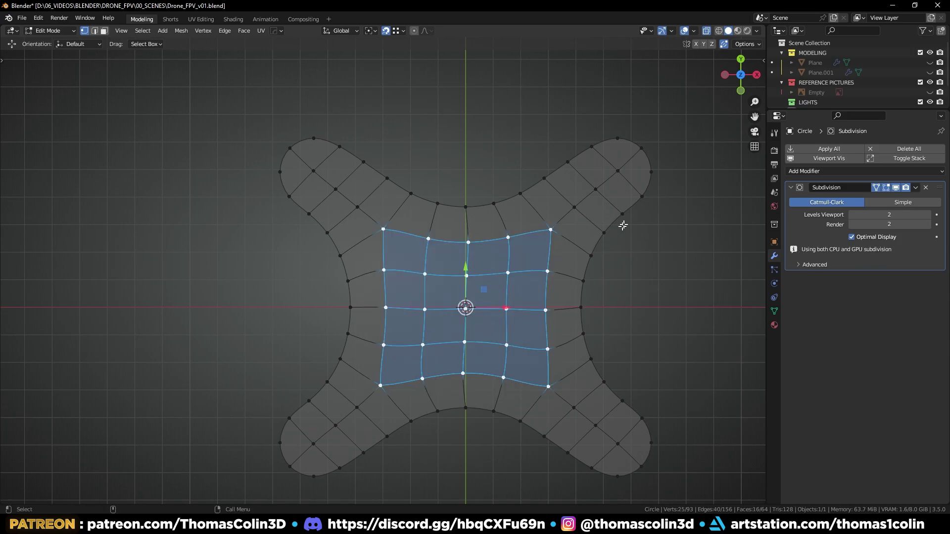
right_click(577, 191)
click(554, 328)
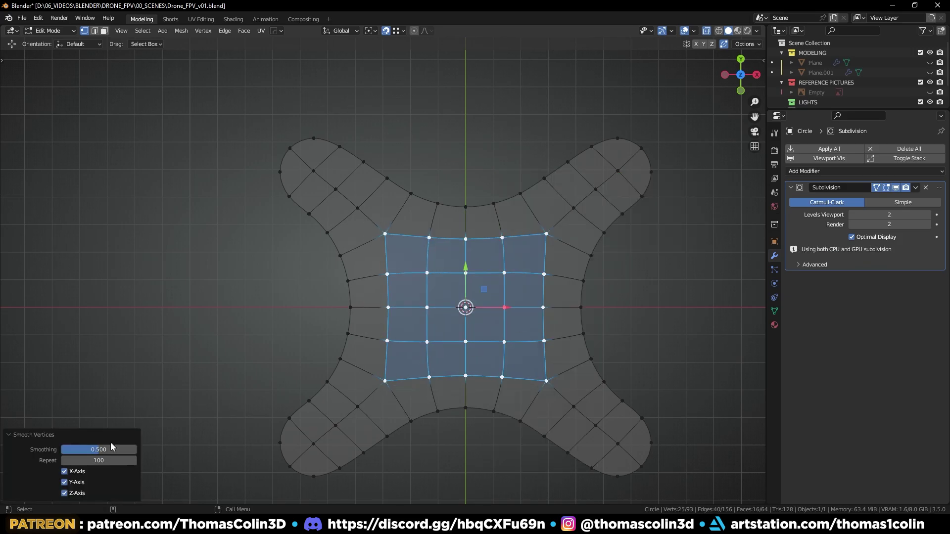
drag(112, 447, 137, 446)
Step: Inset the four end faces of the upper-right mount by about 0.29 m and round the inset into a regular circle
key(3)
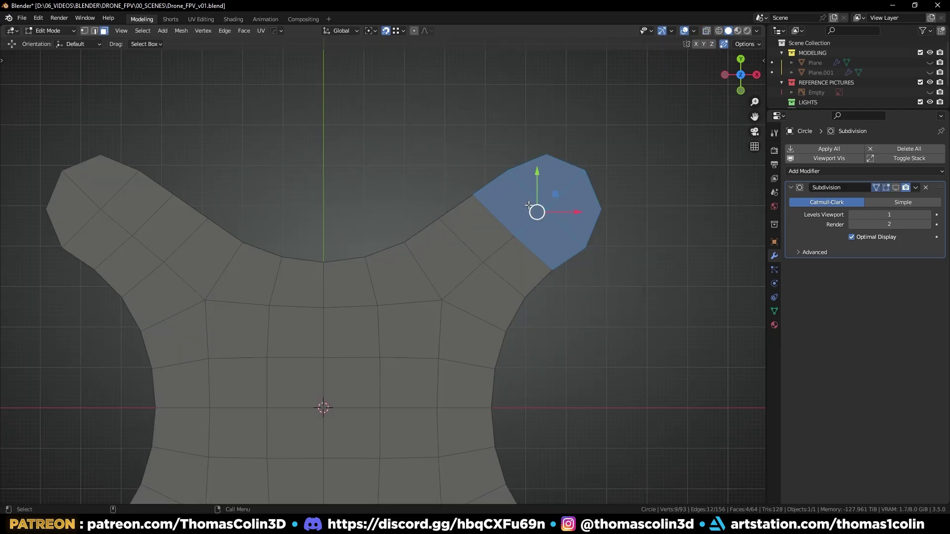
key(i)
click(504, 196)
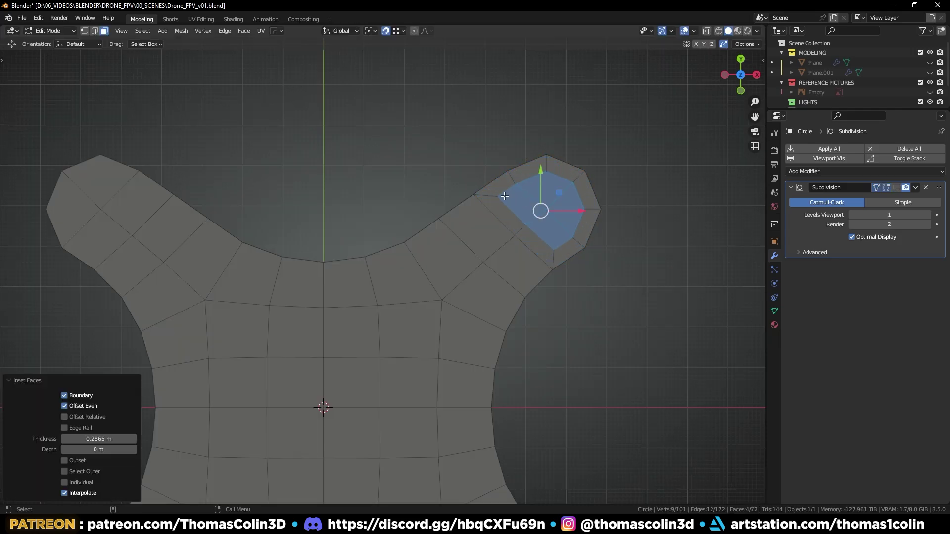
right_click(521, 139)
mouse_move(521, 140)
click(554, 154)
Step: Scale the circular inset to about 0.7 and delete its faces to open the screw hole
key(s)
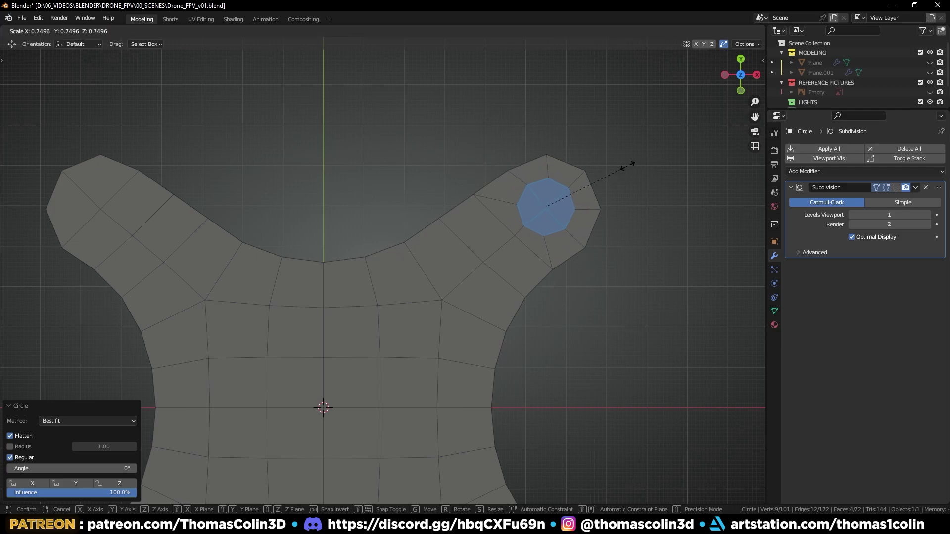
click(616, 165)
key(x)
click(616, 165)
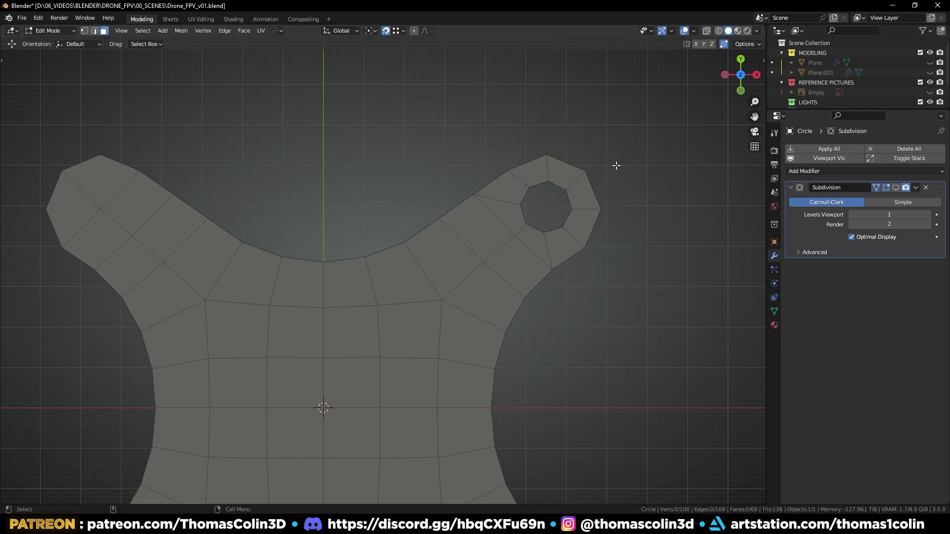
Step: Symmetrize the whole mesh across X and across Y, positive to negative for Y, to copy the screw hole to all four mounts
scroll(544, 188, down, 4)
key(a)
key(alt+x)
key(alt+x)
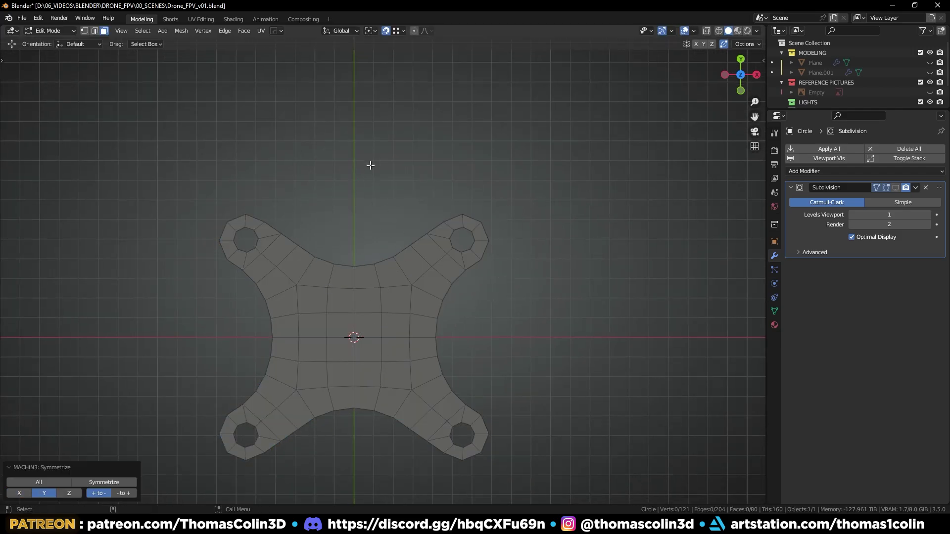
click(370, 166)
Step: Return to Object Mode, add a cylinder with 3 vertices and rotate it 180° about Z
shift+middle_drag(370, 244, 446, 199)
scroll(458, 233, up, 3)
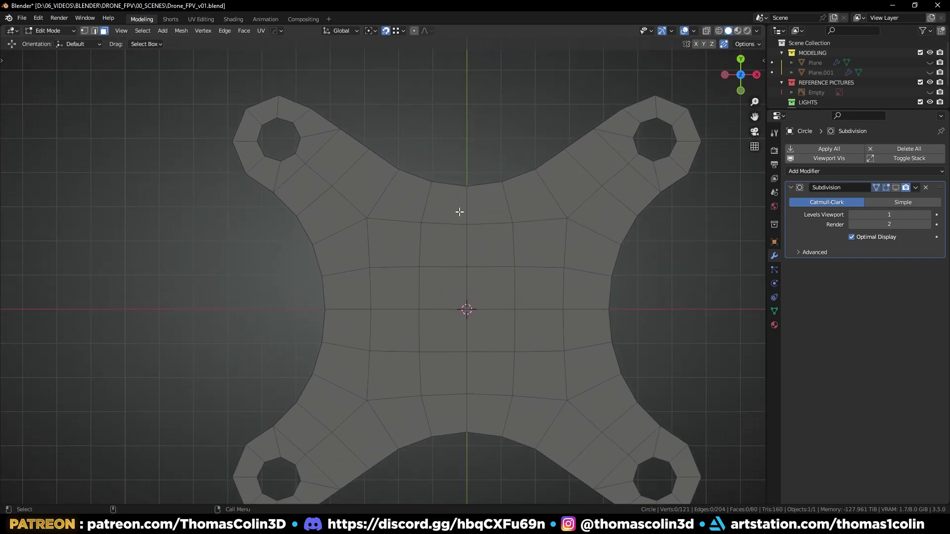
alt+middle_drag(497, 242, 470, 276)
alt+right_drag(471, 276, 439, 183)
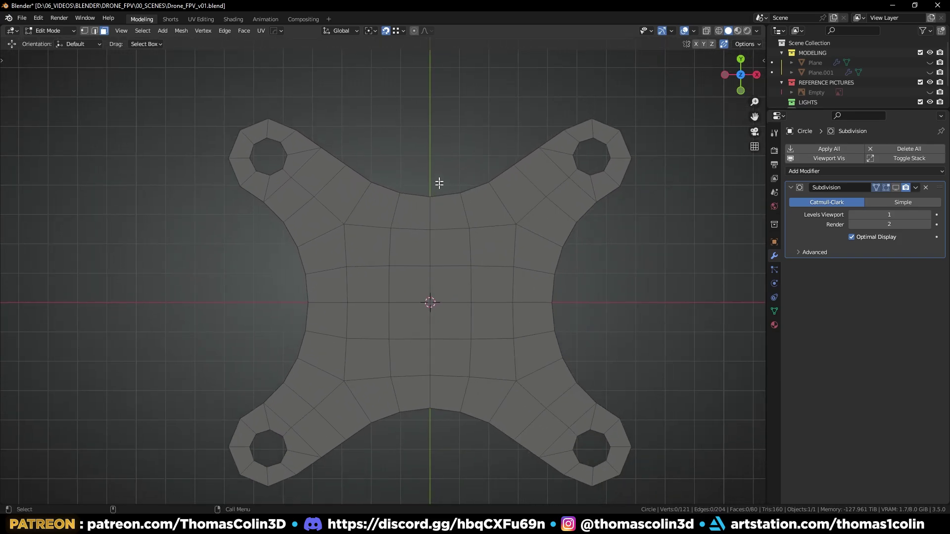
key(Tab)
click(442, 139)
key(shift+a)
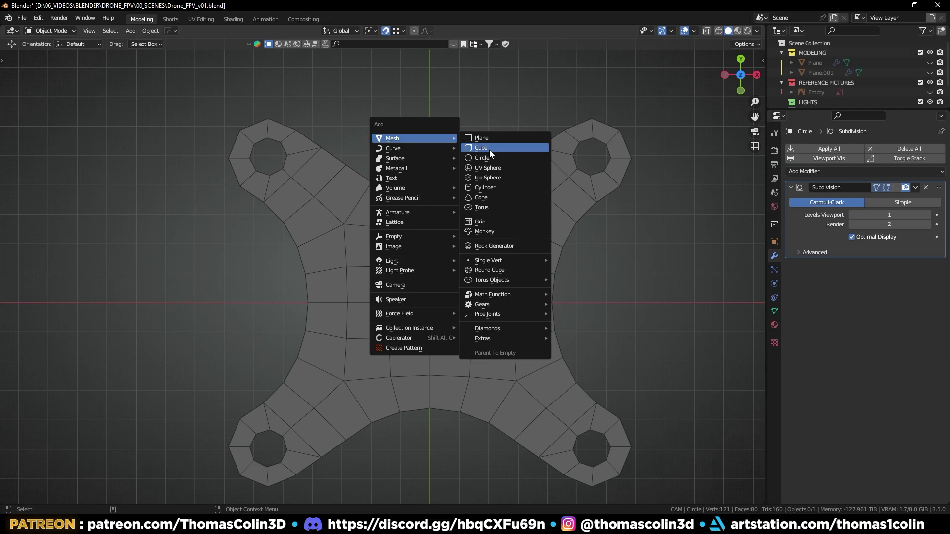
click(492, 188)
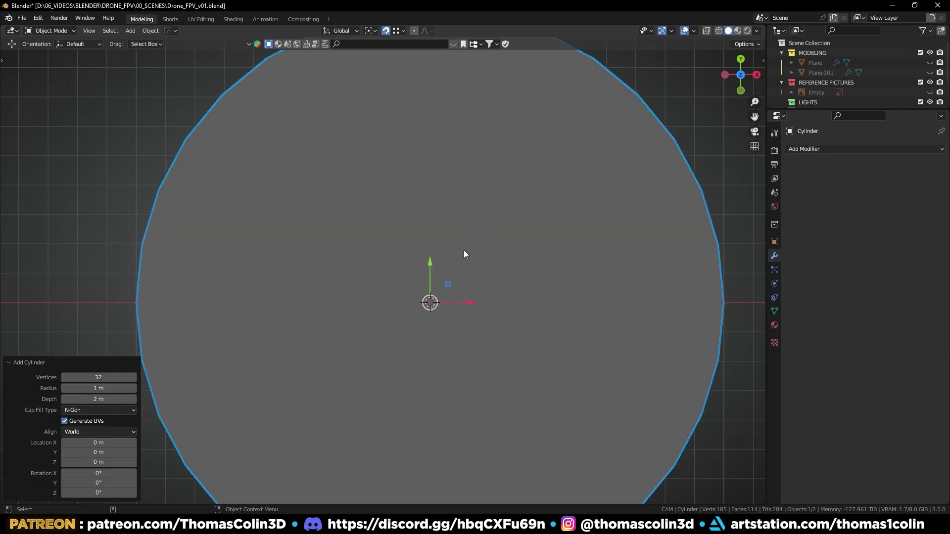
click(100, 376)
text(3)
key(Return)
text(r)
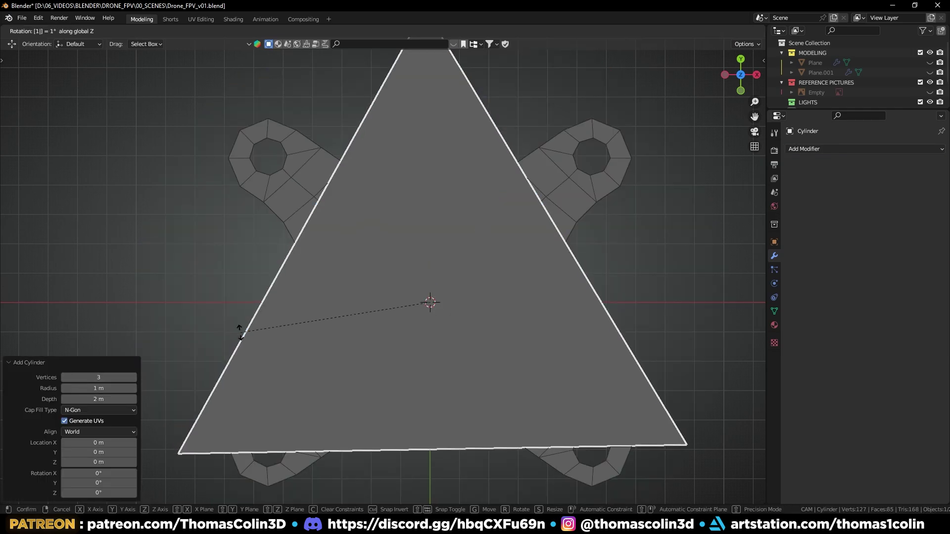
text(z180)
key(Return)
Step: Scale the triangular cylinder's mesh down to about 0.15 and snap the object to the 3D cursor at the plate's centre
key(Tab)
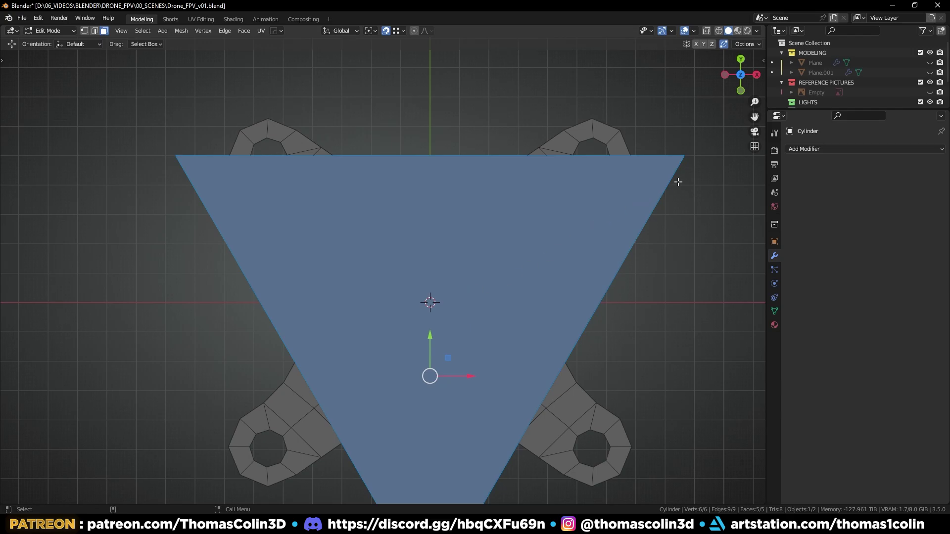
key(s)
click(414, 343)
key(Tab)
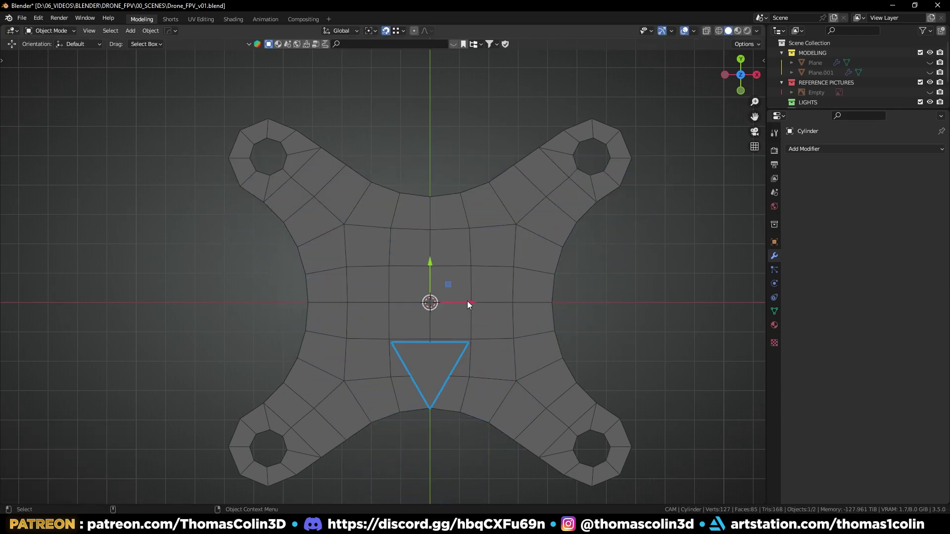
key(shift+s)
click(466, 300)
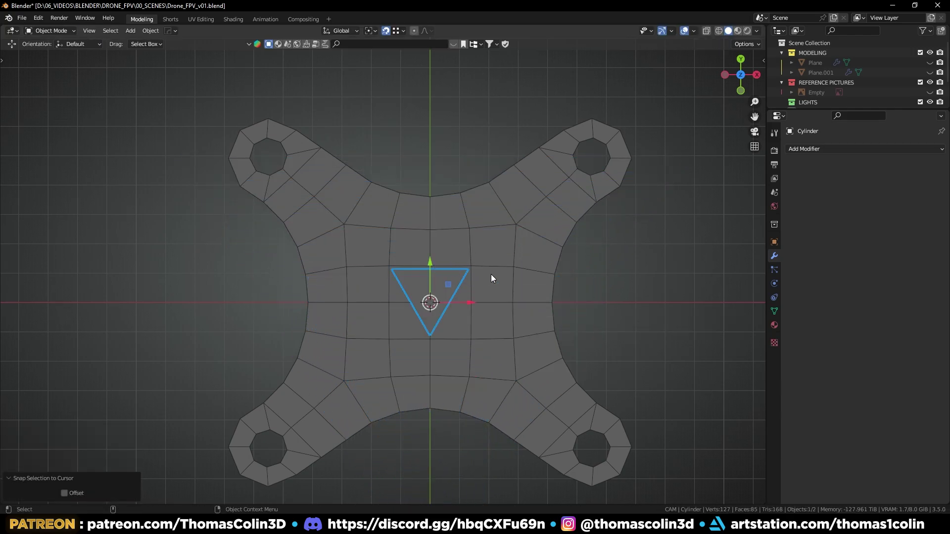
Step: Widen the triangle's upper side by scaling its two corners along X to about 1.3
scroll(495, 218, up, 5)
shift+middle_drag(496, 213, 539, 216)
key(Tab)
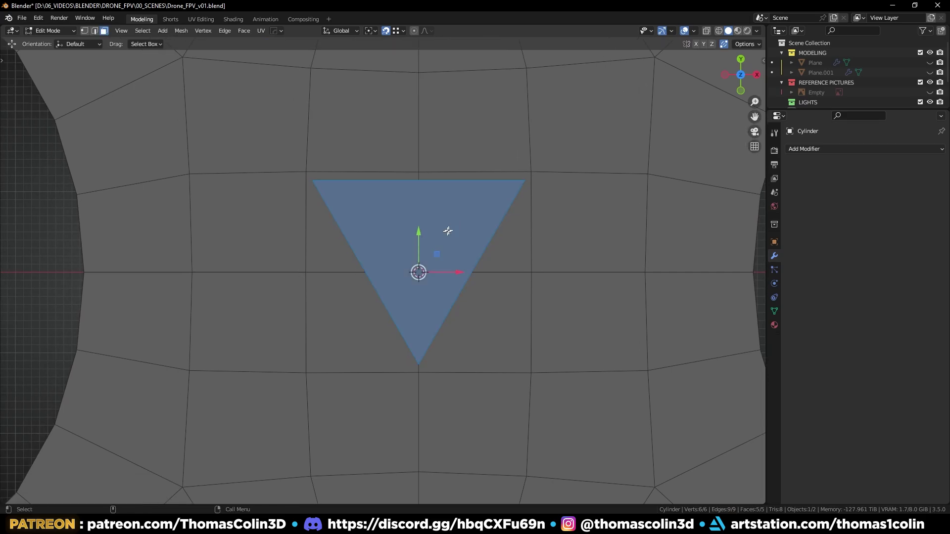
key(1)
scroll(462, 221, down, 2)
drag(287, 177, 520, 230)
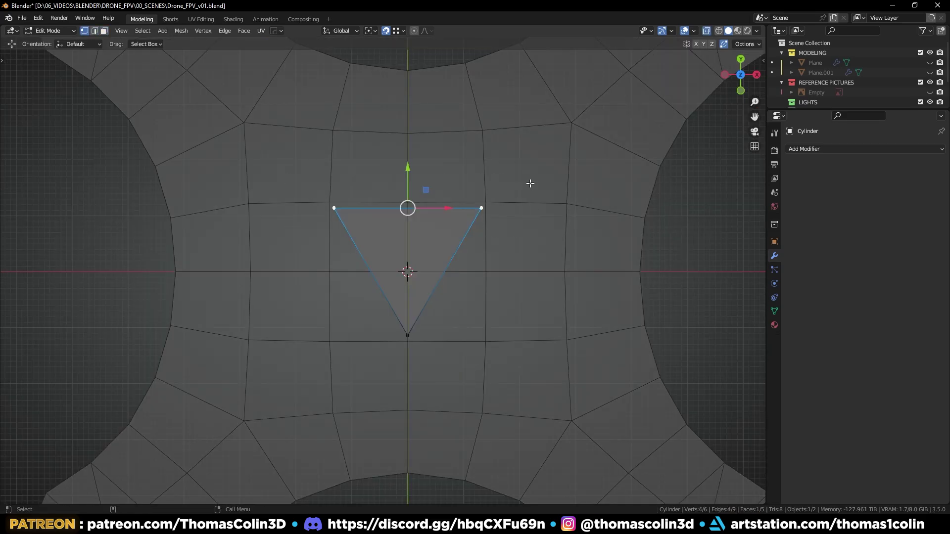
key(s)
key(x)
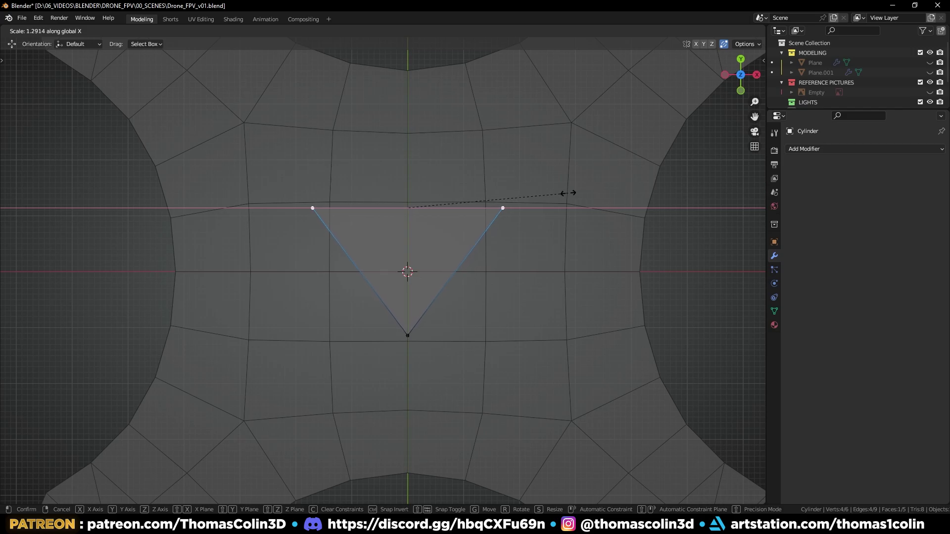
click(568, 193)
Step: Move the triangle's lower tip up along Y by about 0.07 m
click(407, 336)
key(g)
key(y)
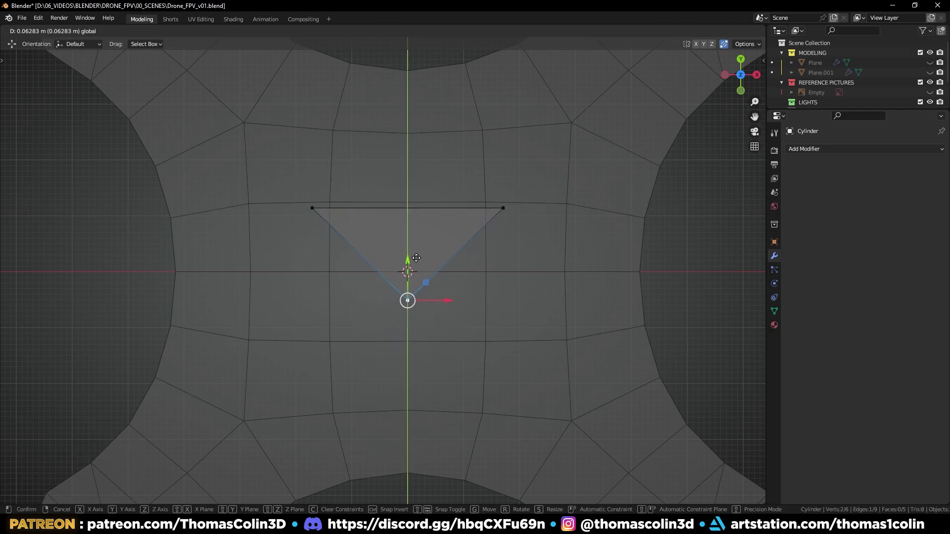
click(418, 253)
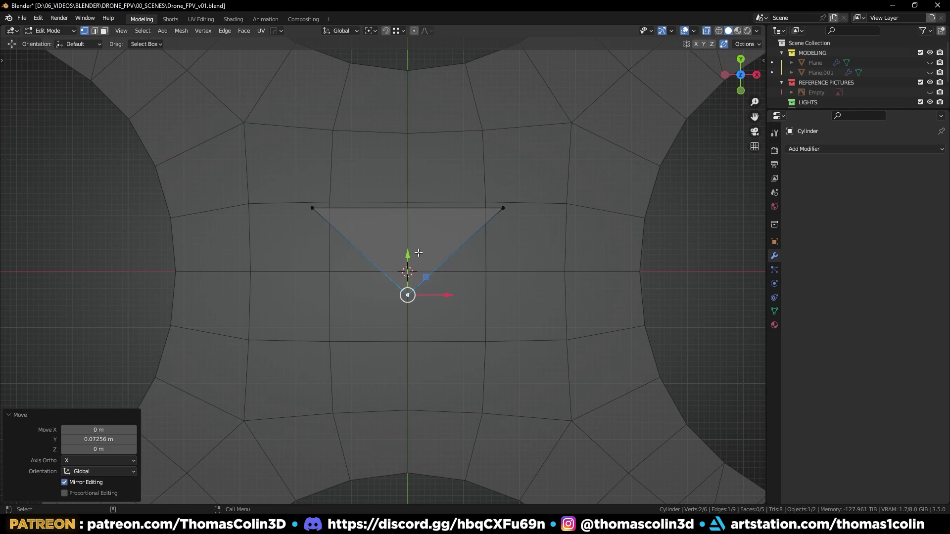
Step: Bevel the triangle's three vertical corner edges with two segments and a width of about 0.047 m
click(715, 250)
middle_drag(715, 250, 596, 237)
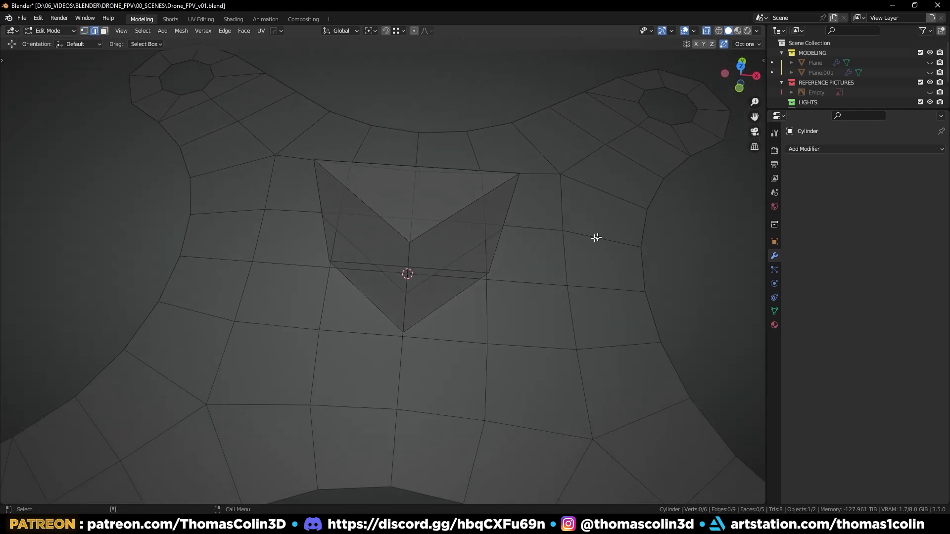
ctrl+alt+click(410, 256)
key(KP_7)
key(ctrl+b)
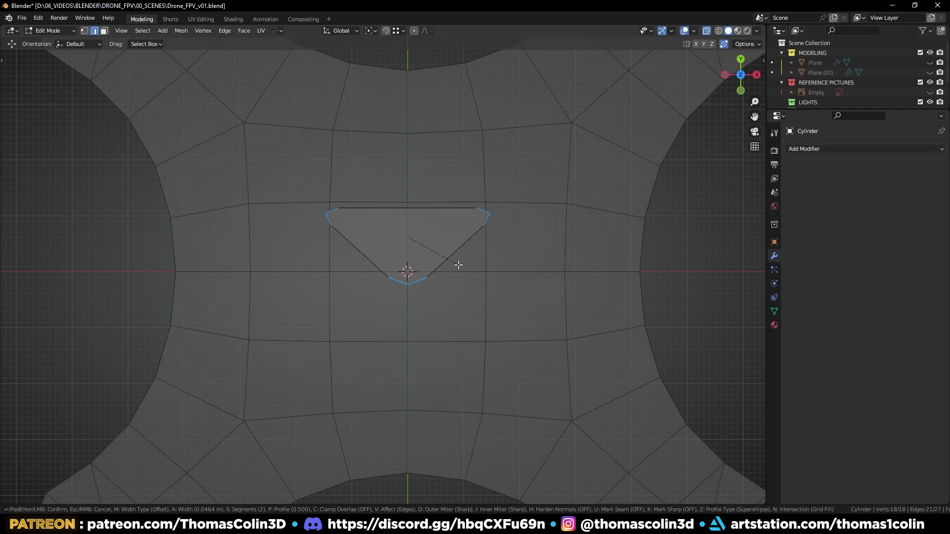
click(459, 264)
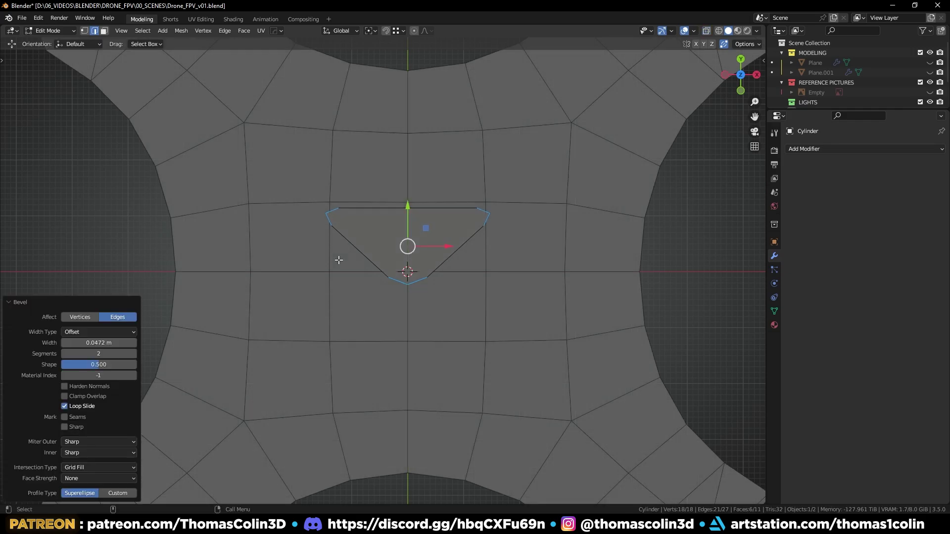
Step: Deselect the bevelled lower tip and move the two upper corners up along Y by about 0.022 m
ctrl+drag(339, 259, 407, 291)
key(ctrl+z)
ctrl+drag(330, 258, 436, 296)
key(alt+z)
drag(414, 179, 417, 167)
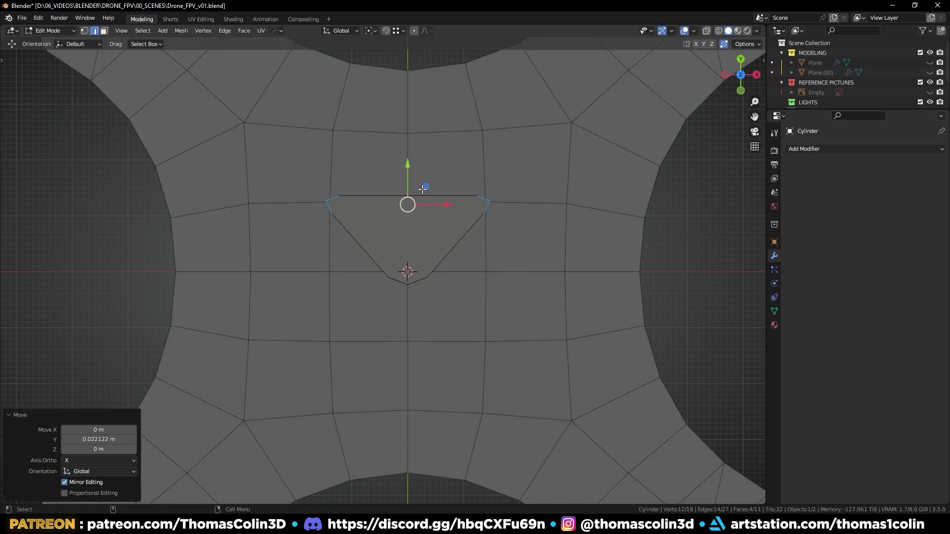
Step: Move the triangle object up along Y, set its origin to the 3D cursor and mirror it across Y
key(Tab)
drag(411, 229, 420, 194)
key(alt+x)
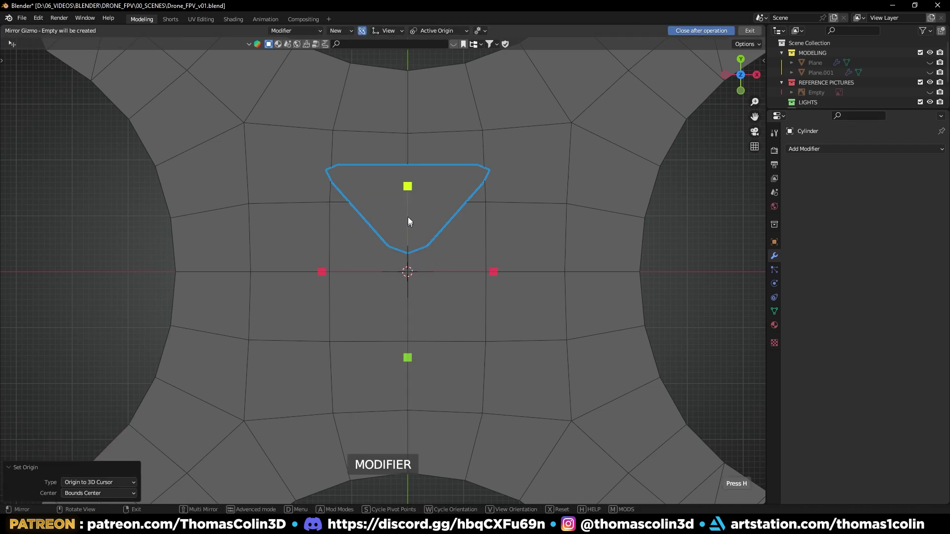
click(407, 187)
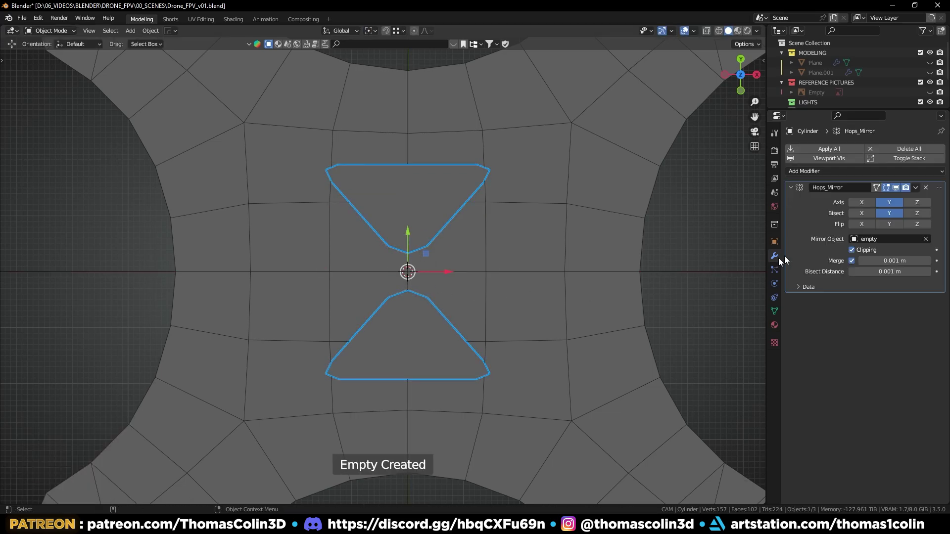
Step: Apply the mirror on the triangle pair, duplicate the pair in place and rotate the copy 90° around Z
key(ctrl+a)
key(shift+d)
right_click(435, 202)
text(r)
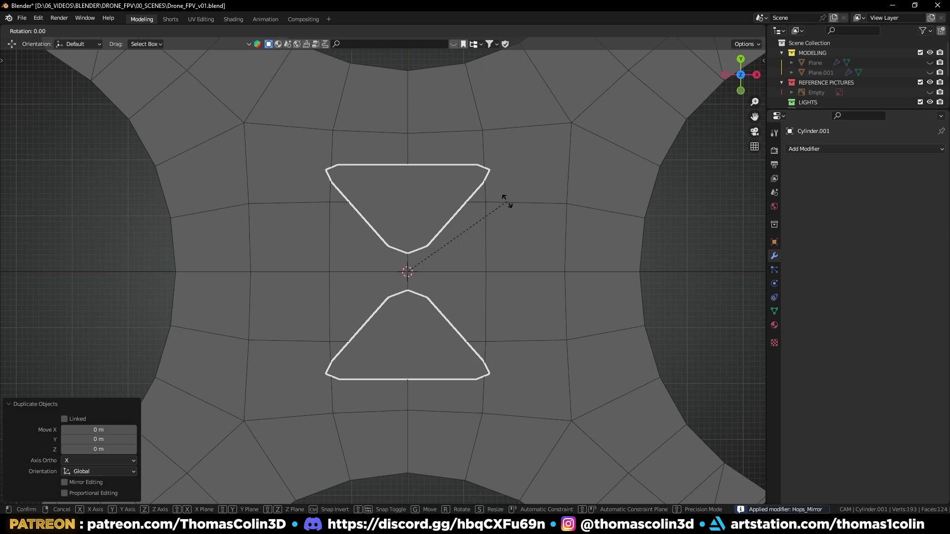
text(90)
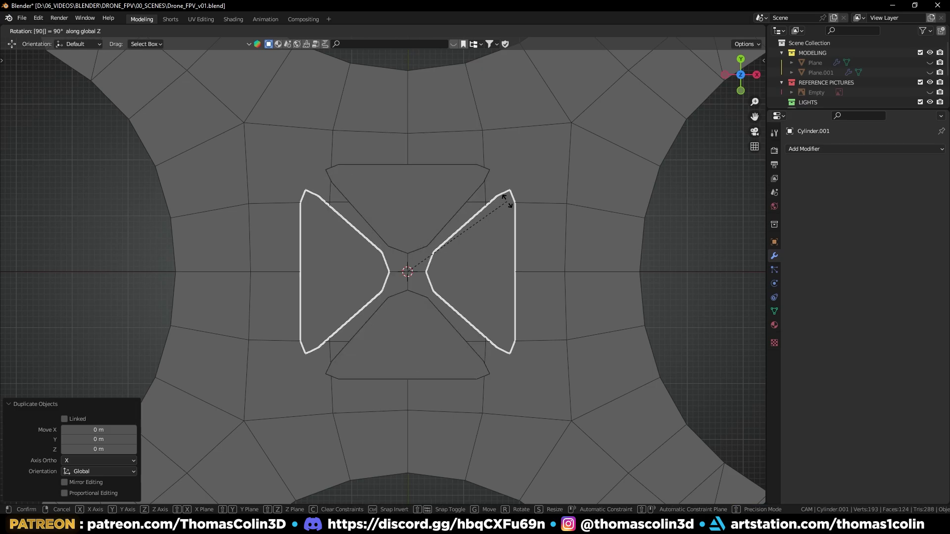
key(Return)
Step: Widen the upper triangle's outer corners along X by a factor of about 1.2 and symmetrize the original pair across Y
click(478, 173)
key(Tab)
drag(466, 157, 505, 183)
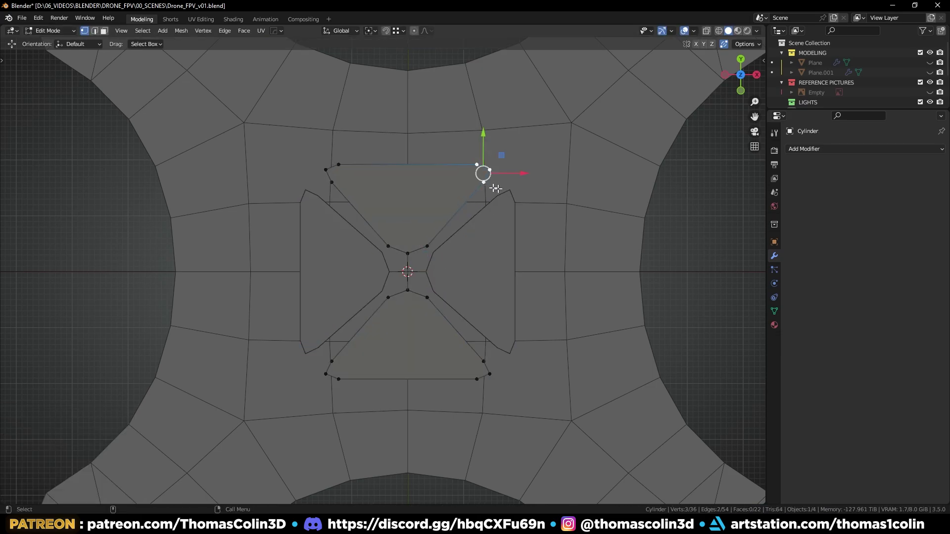
drag(292, 145, 547, 202)
key(s)
key(x)
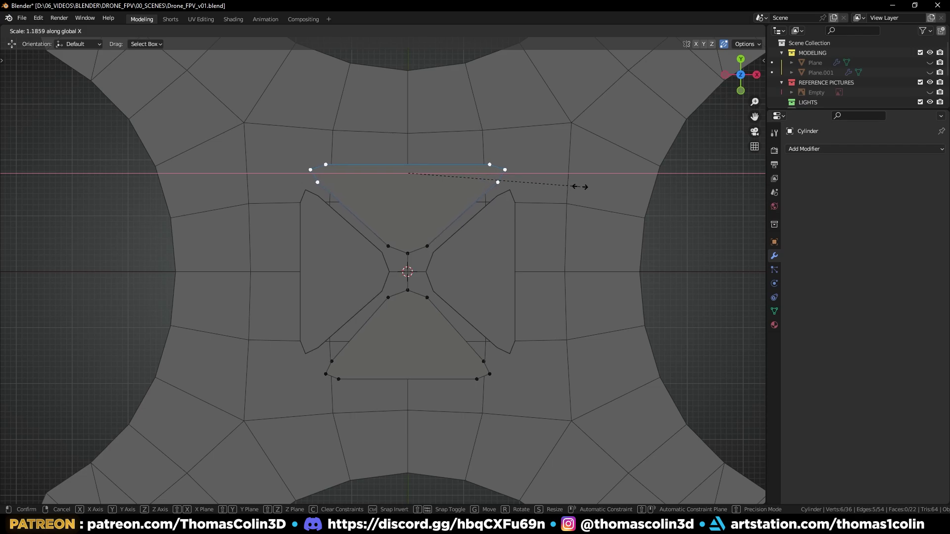
click(580, 186)
key(alt+x)
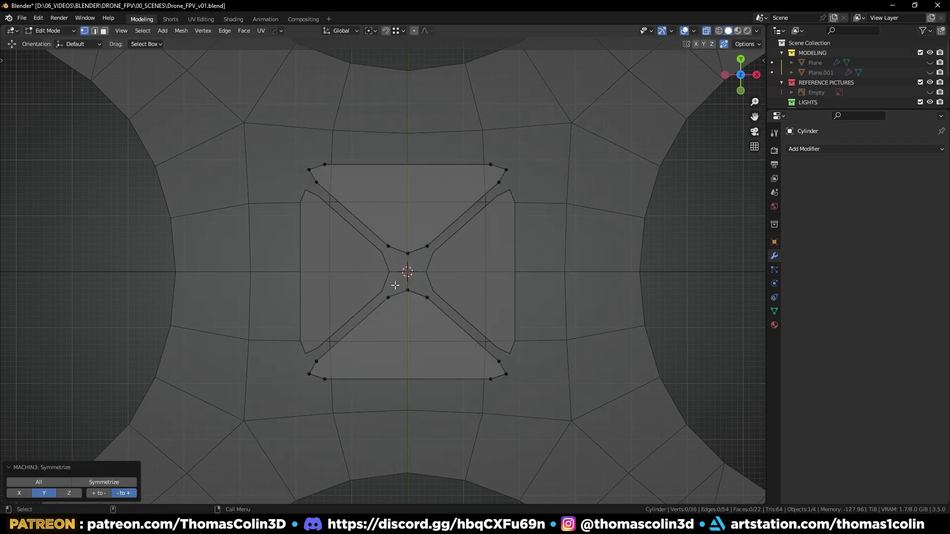
Step: Move the left triangle of the rotated pair outward along X and symmetrize the pair across its local Y axis
key(Tab)
alt+right_drag(381, 235, 351, 254)
click(354, 255)
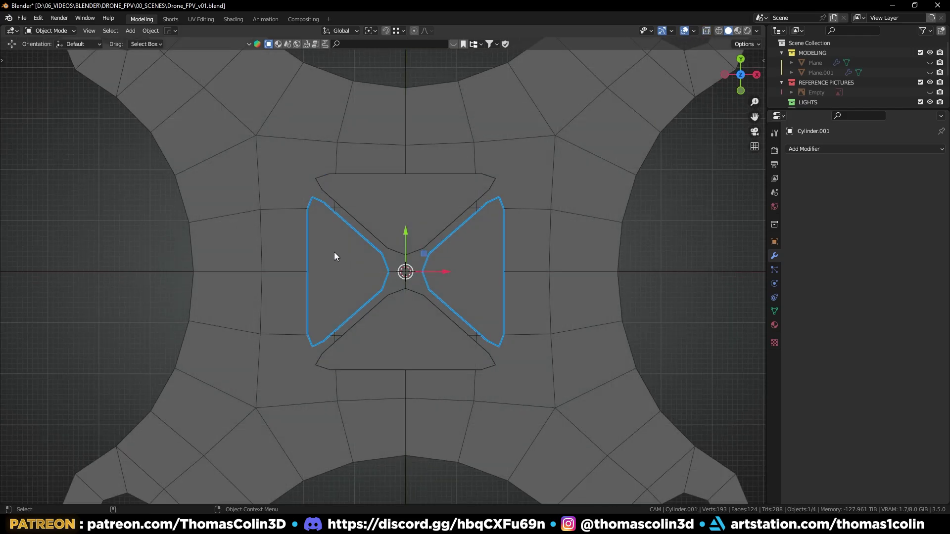
key(Tab)
drag(254, 171, 393, 387)
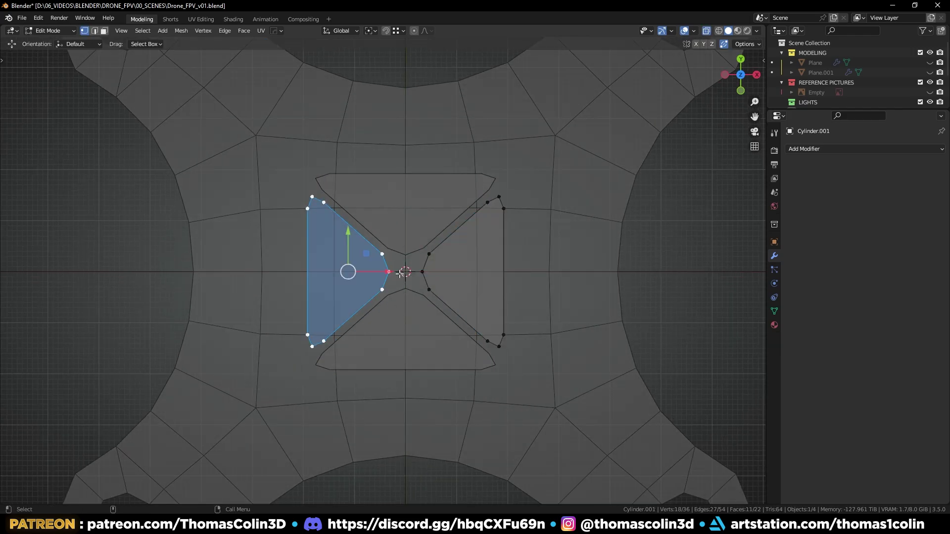
drag(391, 272, 350, 271)
key(a)
key(alt+x)
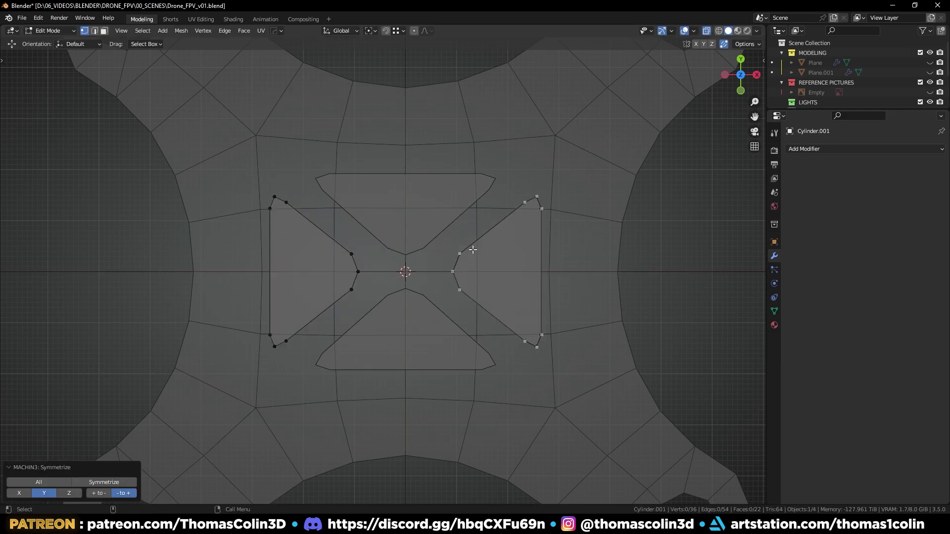
key(Tab)
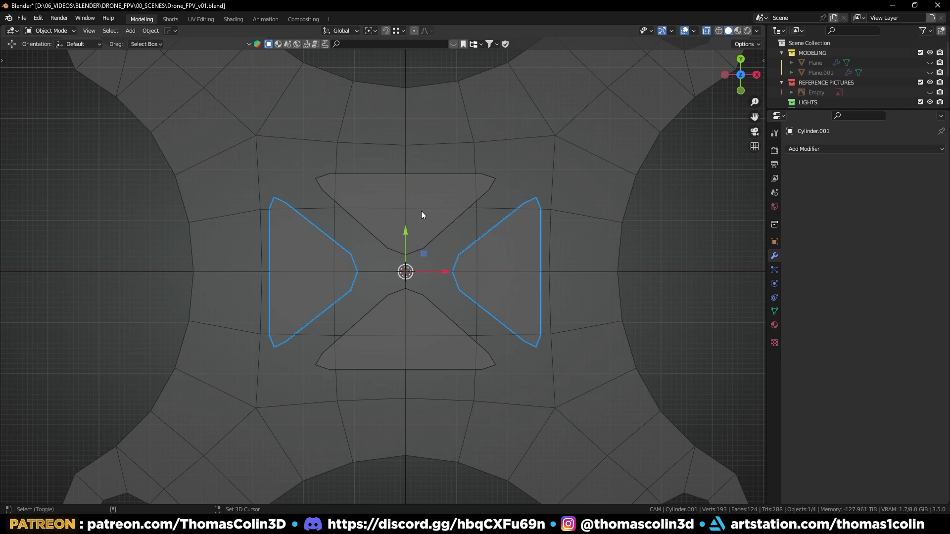
Step: Join the original and the rotated triangle pairs into one object
scroll(421, 211, down, 1)
scroll(423, 208, down, 1)
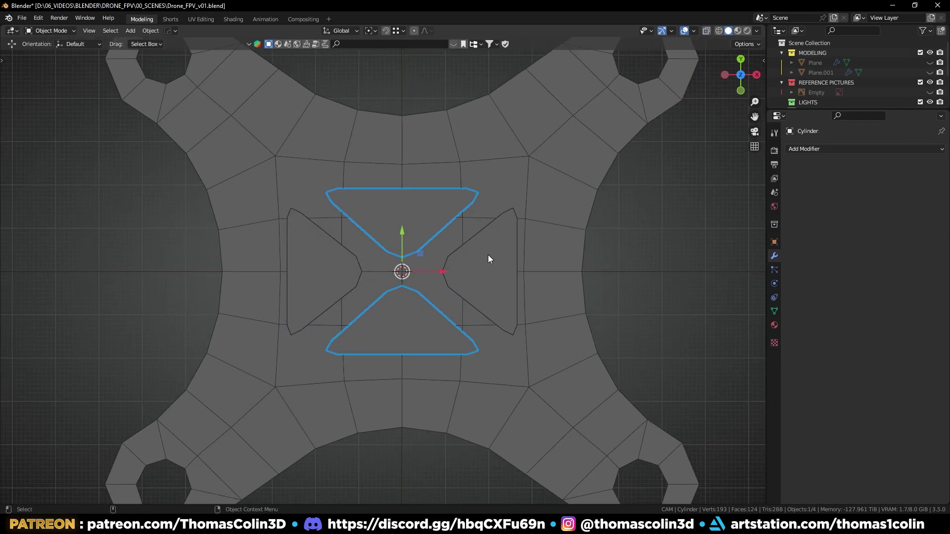
shift+click(492, 239)
key(ctrl+j)
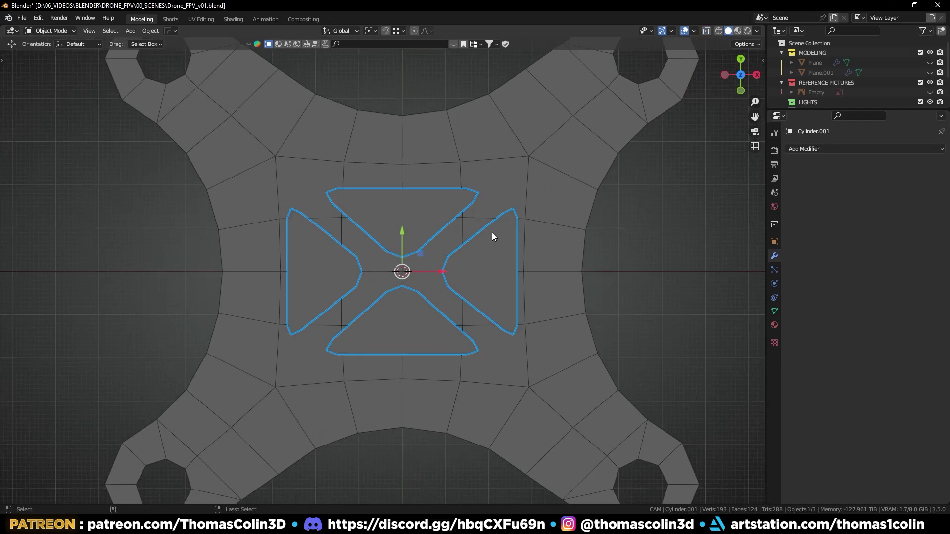
Step: Subdivide the plate copy at level 1, apply the modifier, and hide the other plate that overlaps it
click(499, 182)
key(ctrl+1)
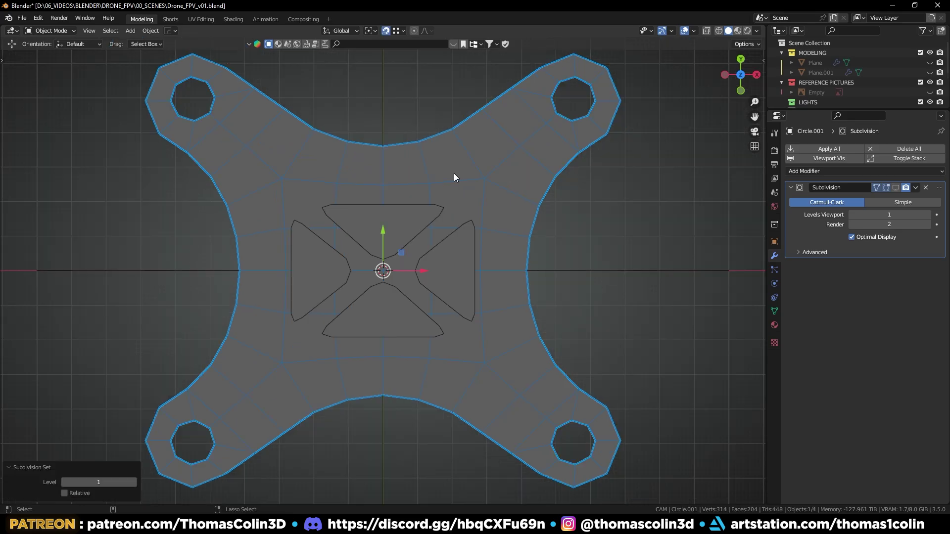
key(ctrl+a)
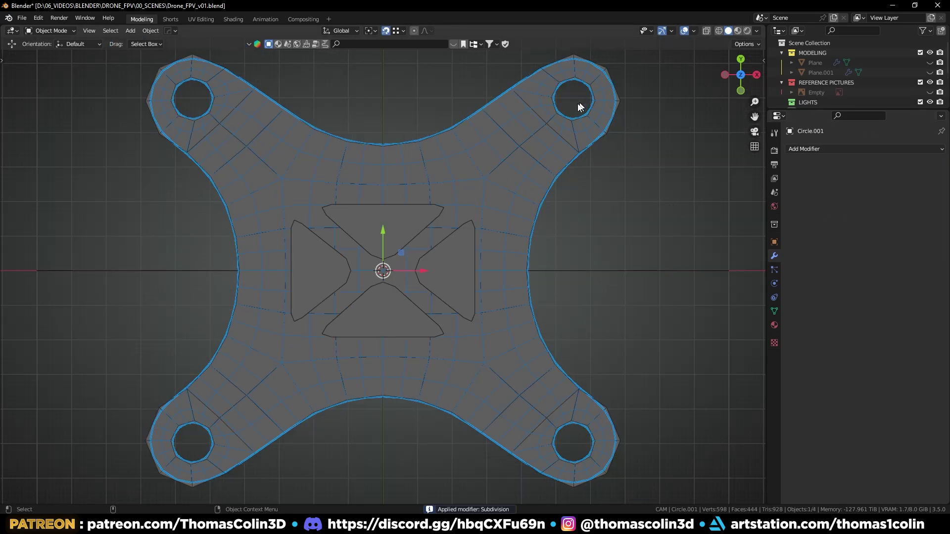
click(607, 67)
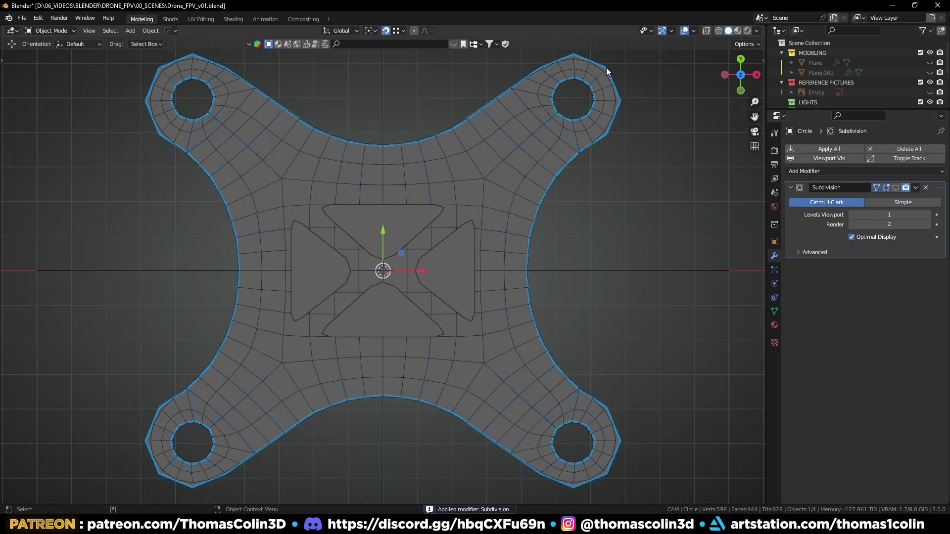
key(h)
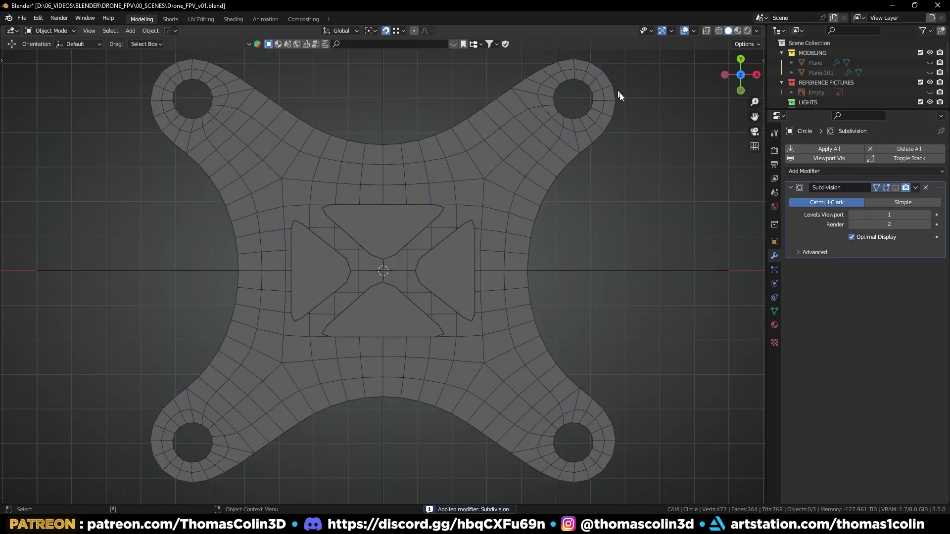
Step: Cut the four triangles out of the plate with a Boolean difference, apply it and delete the cutter object
click(397, 218)
shift+click(448, 151)
key(ctrl+minus)
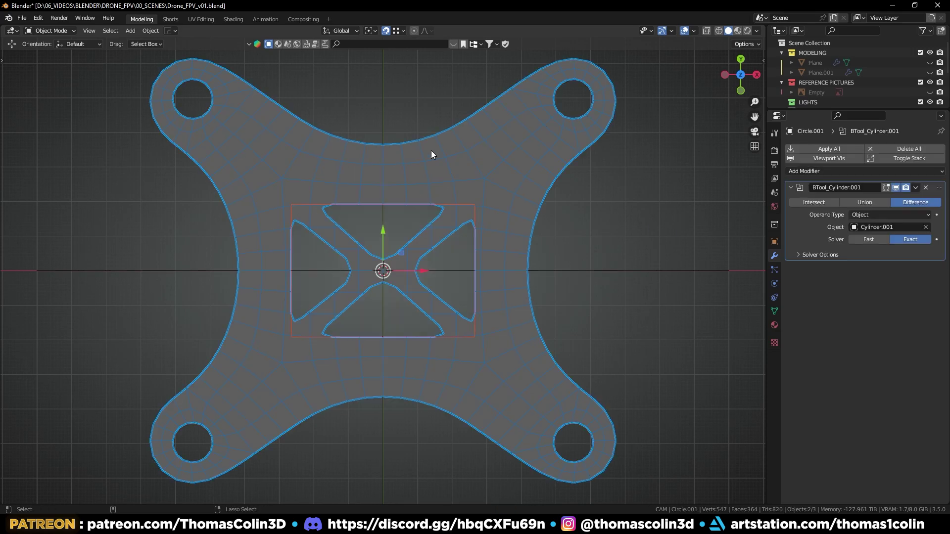
key(ctrl+a)
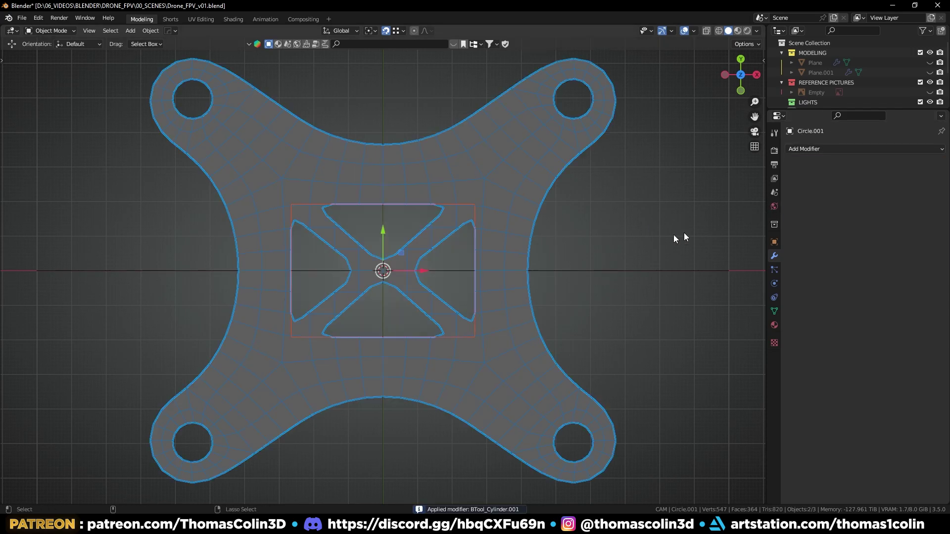
click(451, 205)
key(x)
click(451, 205)
Step: Edit the plate's mesh and connect the left hole's lower tip to the grid vertex diagonally below it
alt+right_drag(447, 211, 385, 239)
alt+middle_drag(326, 224, 464, 167)
alt+right_drag(384, 270, 397, 315)
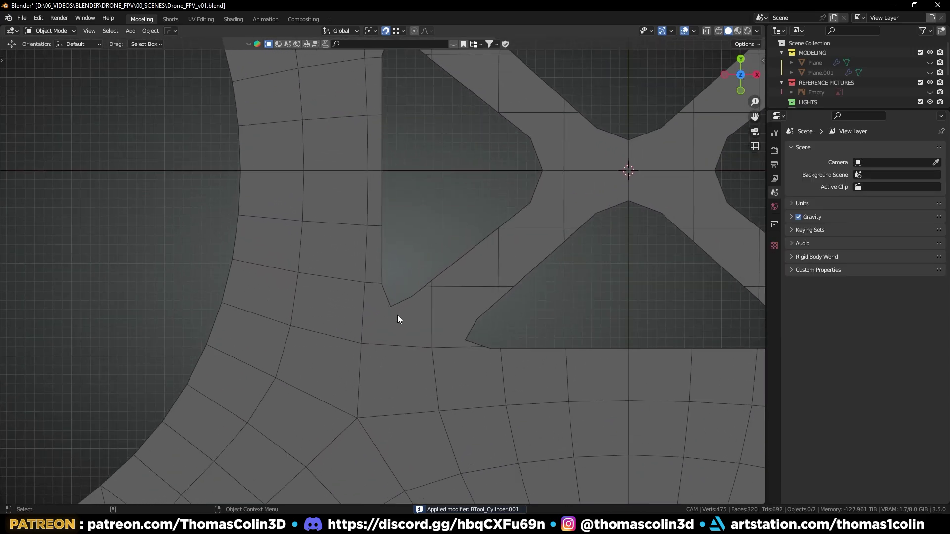
click(398, 315)
key(Tab)
click(390, 312)
shift+click(362, 342)
key(j)
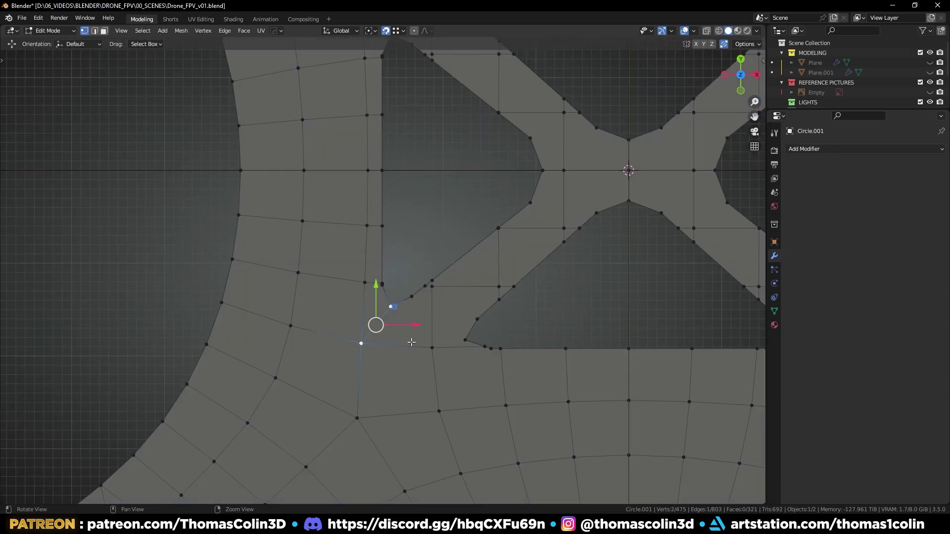
Step: Snap the stray edge vertex beside the lower hole's left corner onto that corner to merge them
alt+middle_drag(410, 341, 347, 289)
alt+right_drag(365, 298, 414, 311)
click(425, 301)
key(g)
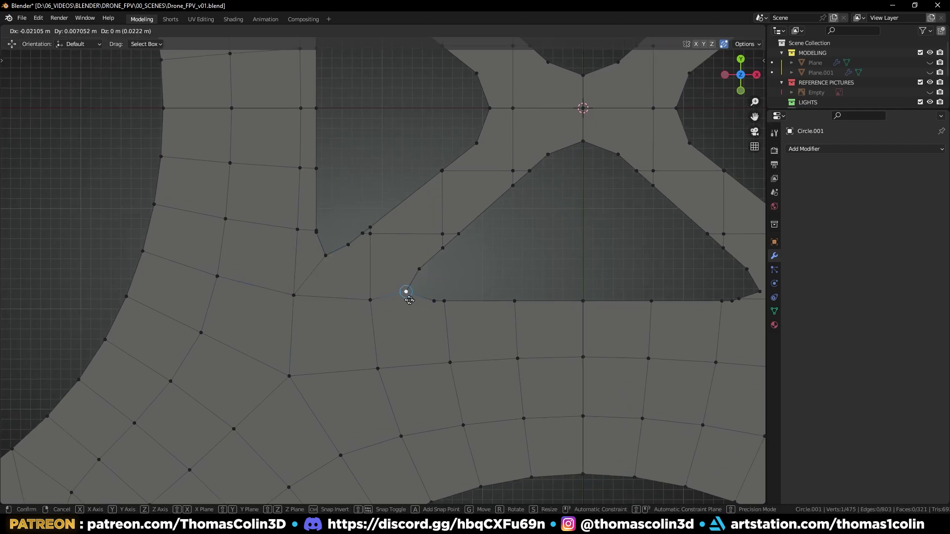
click(409, 301)
key(k)
key(Escape)
Step: Connect the lower hole's first bottom-edge vertex to the grid vertex below and slide the neighbouring vertex along the edge by 0.336
click(433, 303)
shift+click(378, 367)
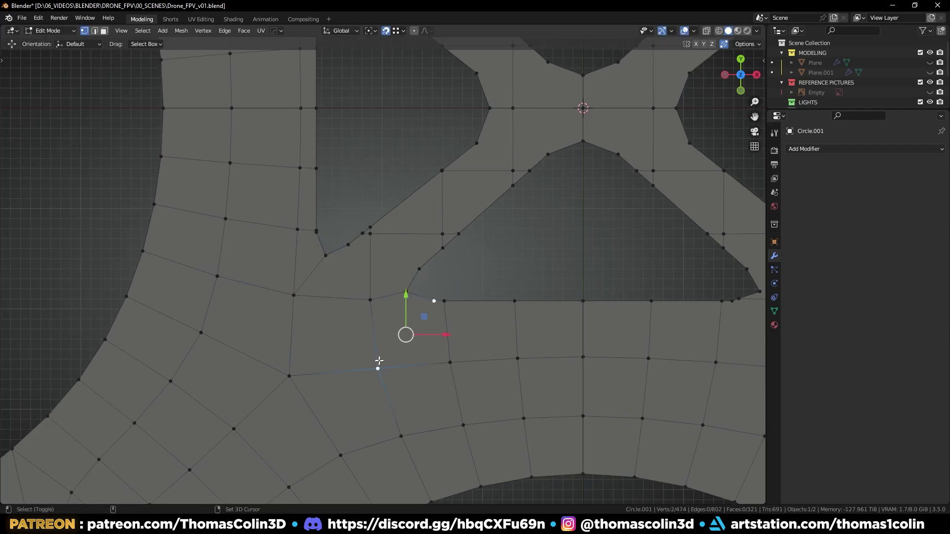
key(j)
click(444, 302)
key(g)
key(g)
click(468, 302)
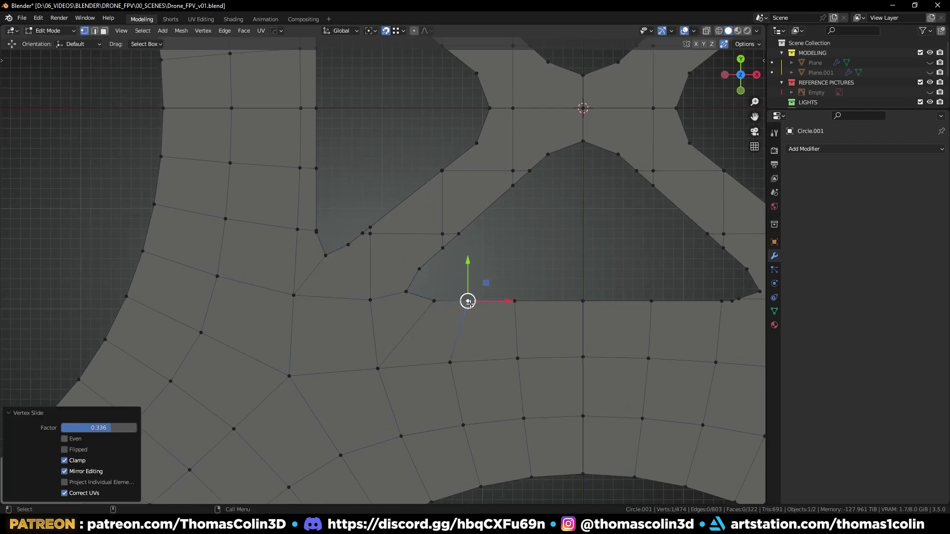
Step: Connect the left hole's lower bevel vertex to the grid vertex below and dissolve the old vertical edge beside it
click(348, 245)
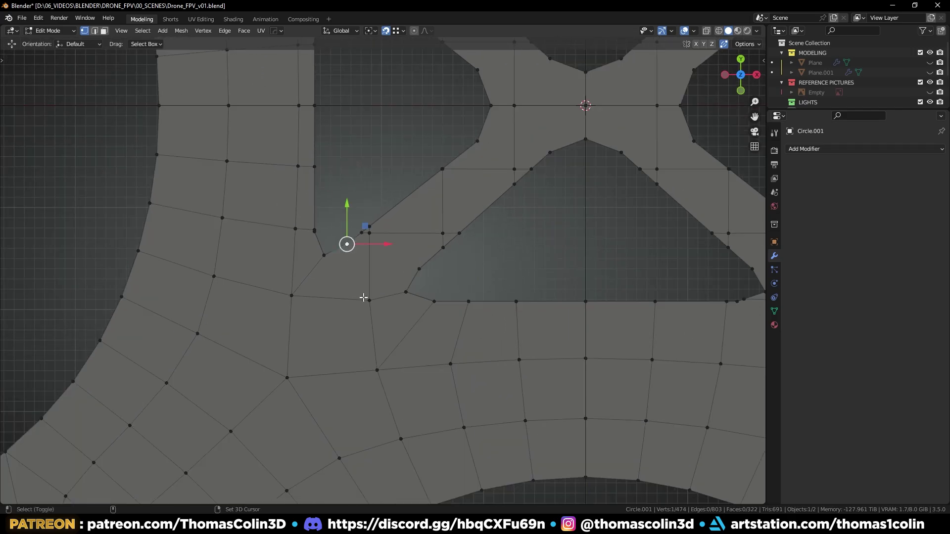
shift+click(370, 300)
key(j)
key(2)
click(370, 257)
key(ctrl+x)
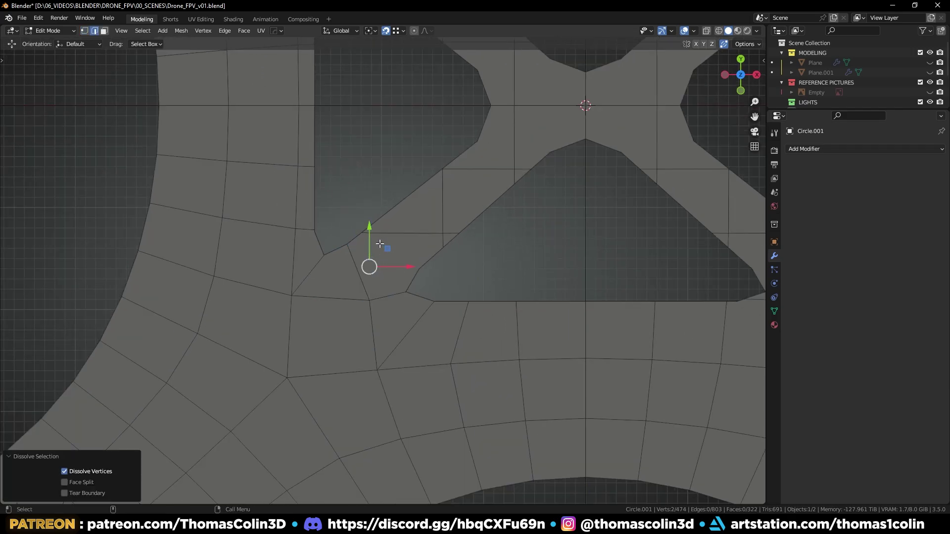
Step: Snap the leftover vertex beside the left hole's lower corner onto the hole's diagonal edge vertices to merge them
key(1)
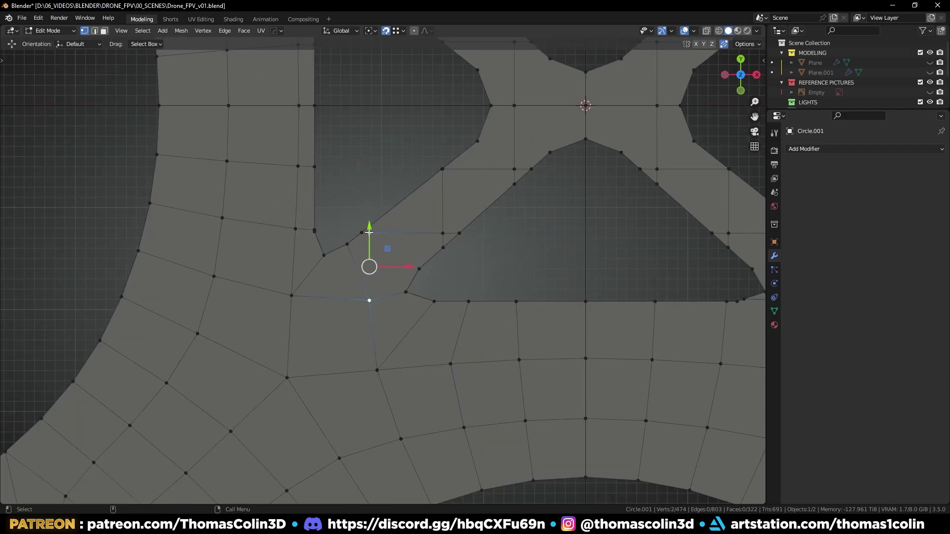
click(368, 232)
key(g)
click(362, 232)
key(g)
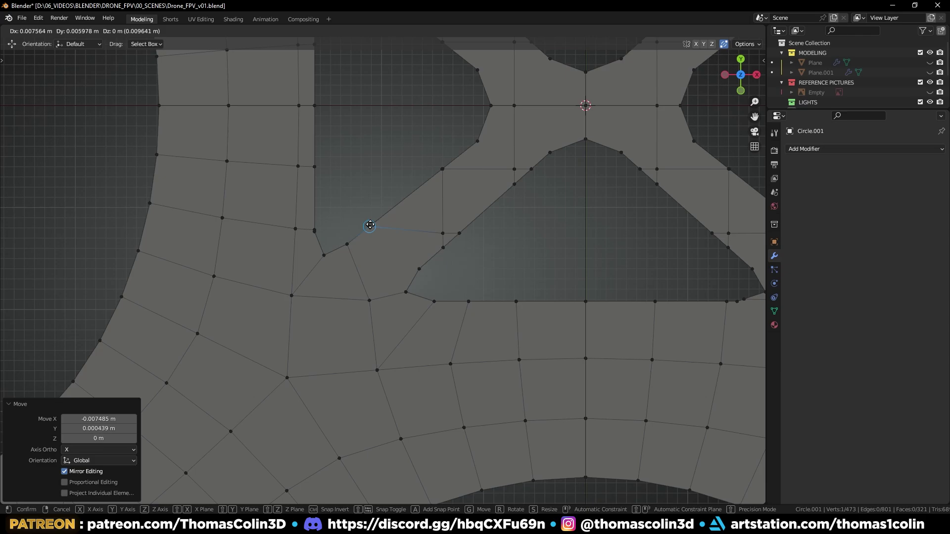
click(369, 226)
Step: Connect the left hole's lower bevel vertex across the strut to the lower hole's corner and dissolve the old edge above it
click(347, 244)
shift+click(409, 268)
key(2)
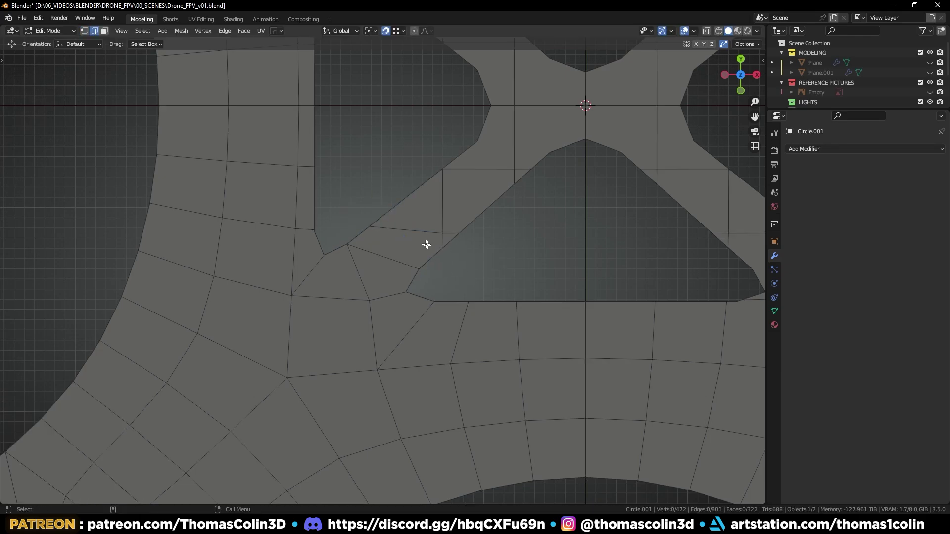
click(411, 231)
key(ctrl+x)
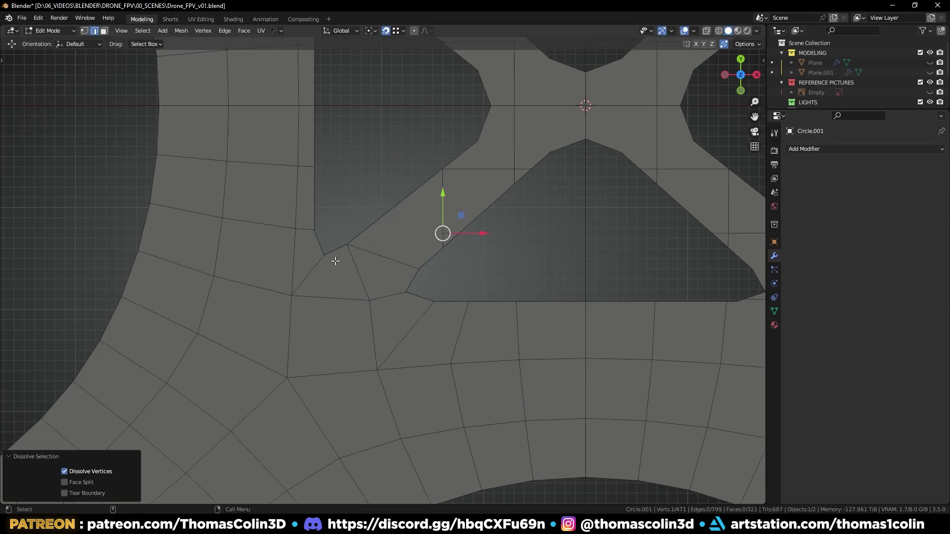
Step: Slide the grid vertex left of the lower hole's corner by 0.243 and symmetrize the plate across X from negative to positive
scroll(335, 260, down, 1)
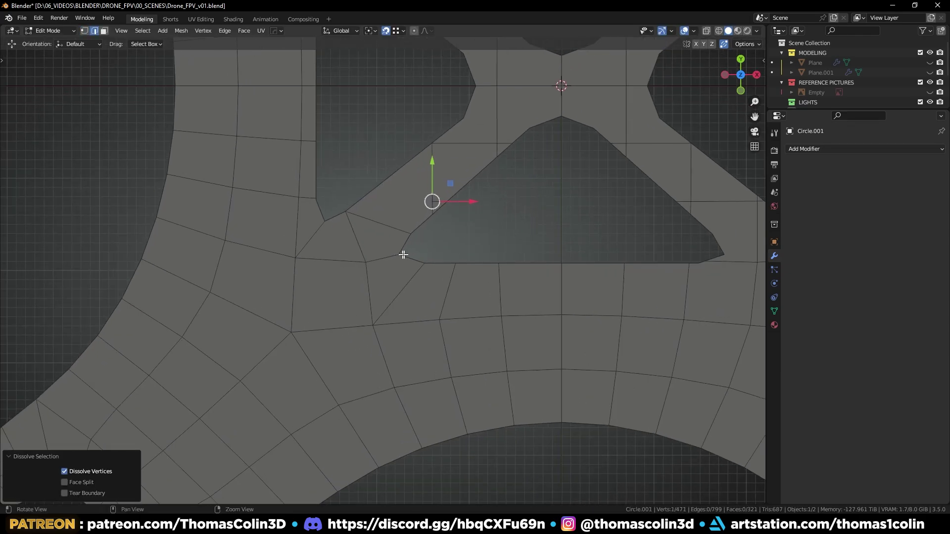
key(1)
click(361, 262)
key(shift+v)
click(349, 267)
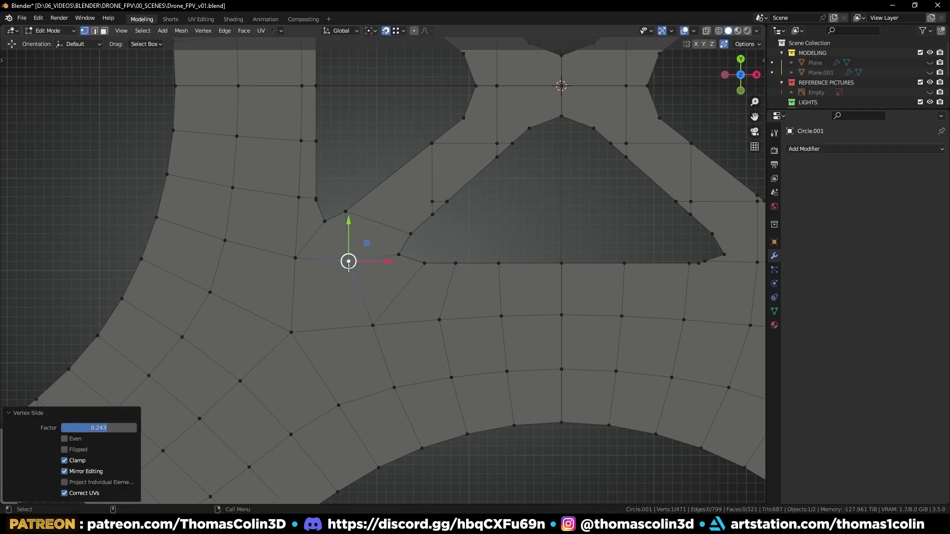
key(alt+x)
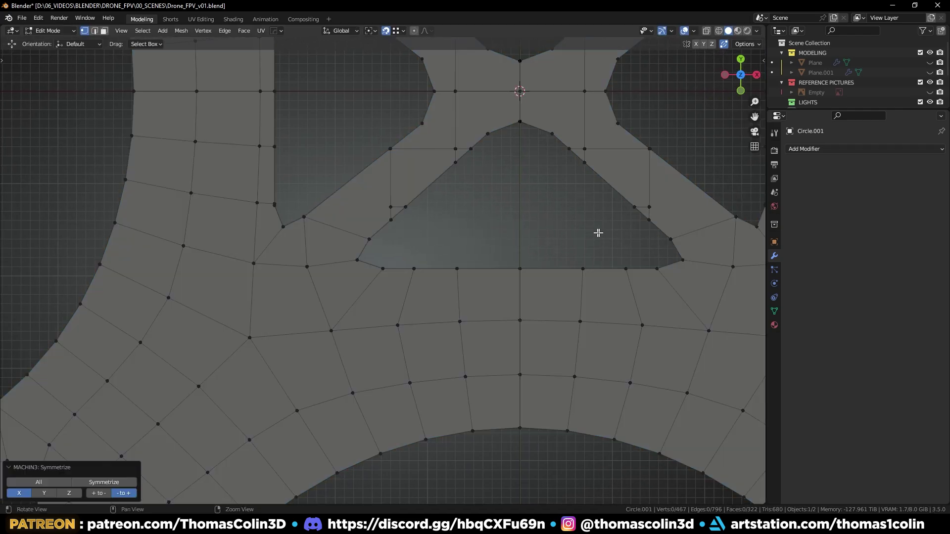
Step: Connect the matching bevel vertices of the upper and lower holes with a vertical edge on each side of the plate's centre
alt+middle_drag(598, 232, 585, 298)
alt+right_drag(585, 299, 522, 247)
alt+middle_drag(521, 116, 447, 237)
click(451, 172)
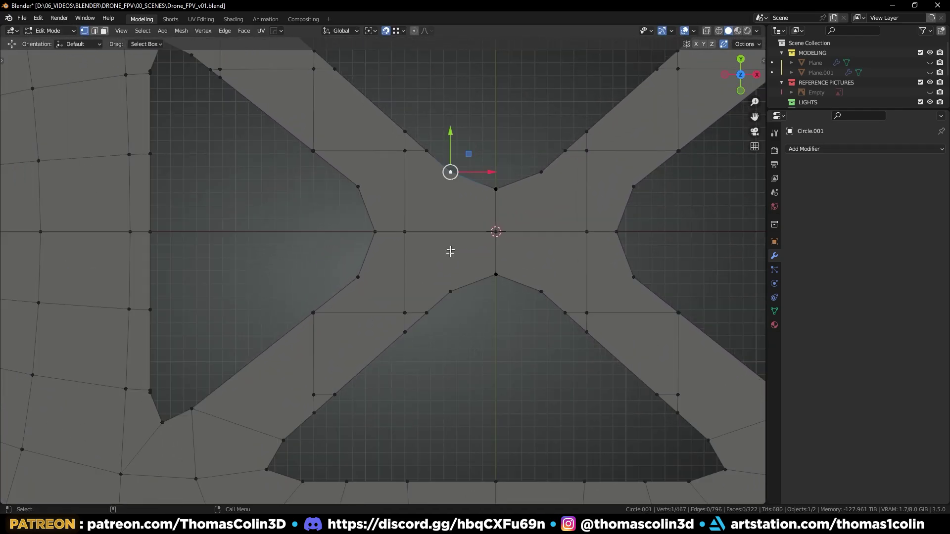
shift+click(450, 291)
key(j)
click(541, 172)
shift+click(540, 291)
key(j)
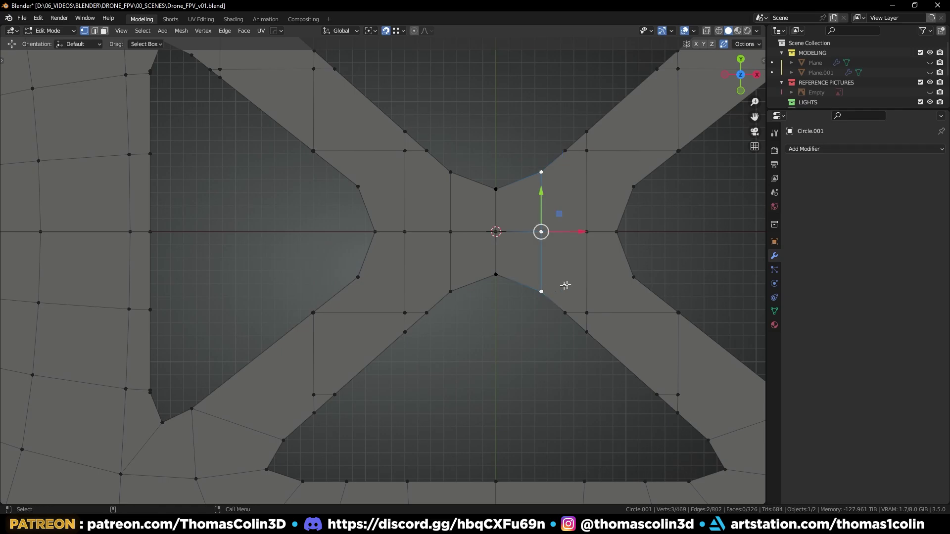
Step: Connect the left hole's upper bevel vertex to the strut's grid vertex and merge the two neighbouring upper-hole edge vertices at their centre
click(355, 186)
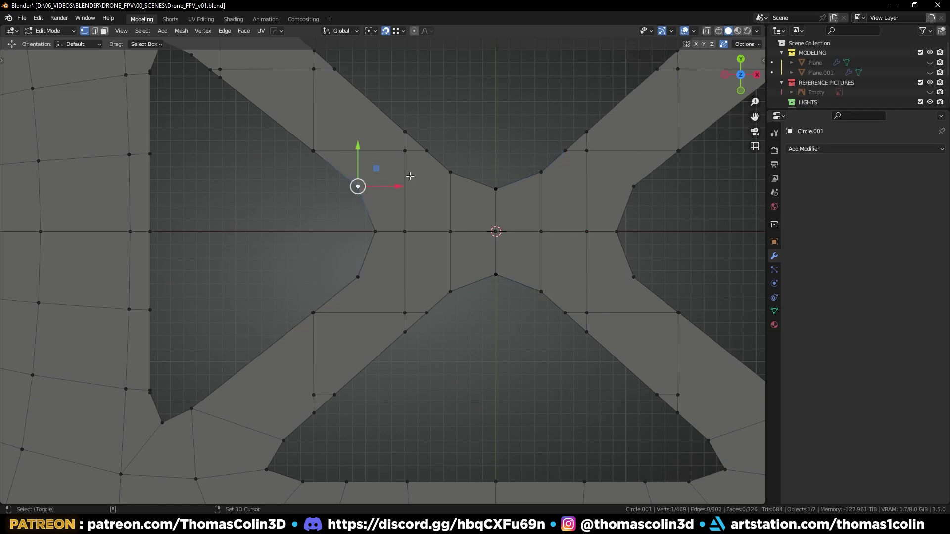
shift+click(403, 151)
click(424, 151)
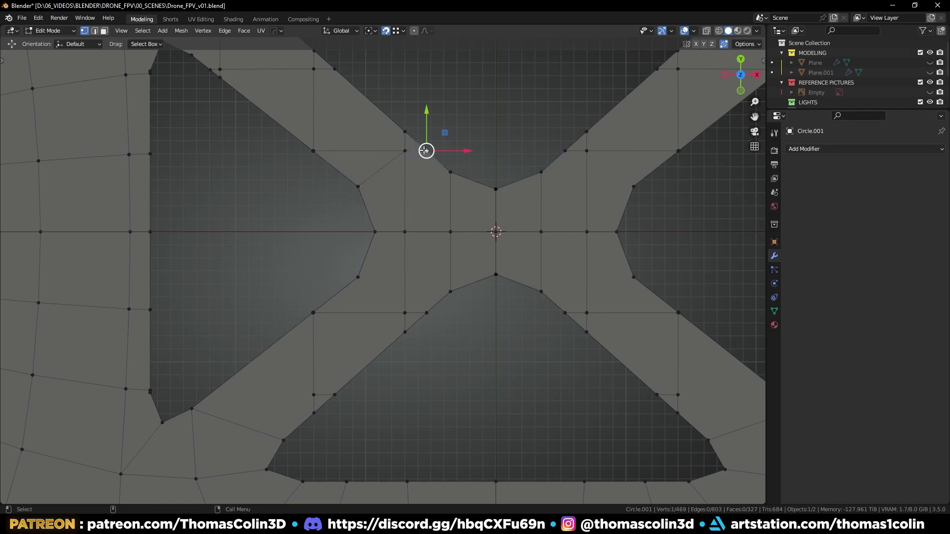
shift+click(410, 134)
key(m)
click(411, 136)
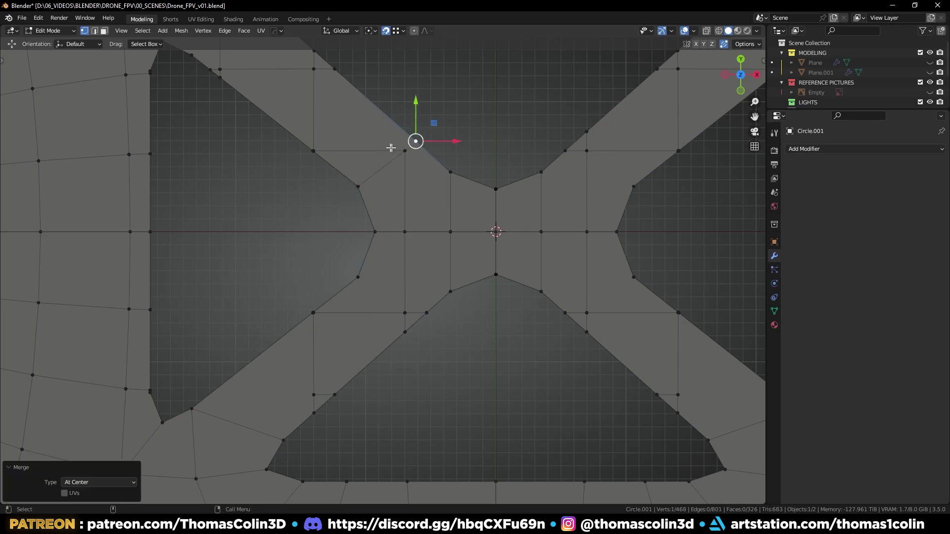
Step: Dissolve the old grid edges crossing the upper-left strut and the leftover grid vertex beside the merged upper-hole vertex
key(2)
click(359, 152)
key(ctrl+x)
click(326, 118)
key(ctrl+x)
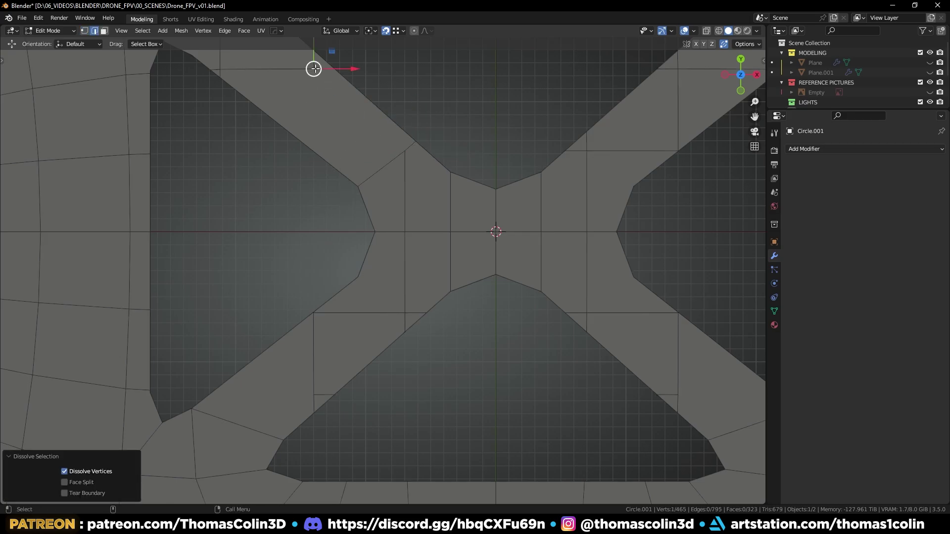
click(315, 68)
key(ctrl+x)
click(246, 67)
key(ctrl+x)
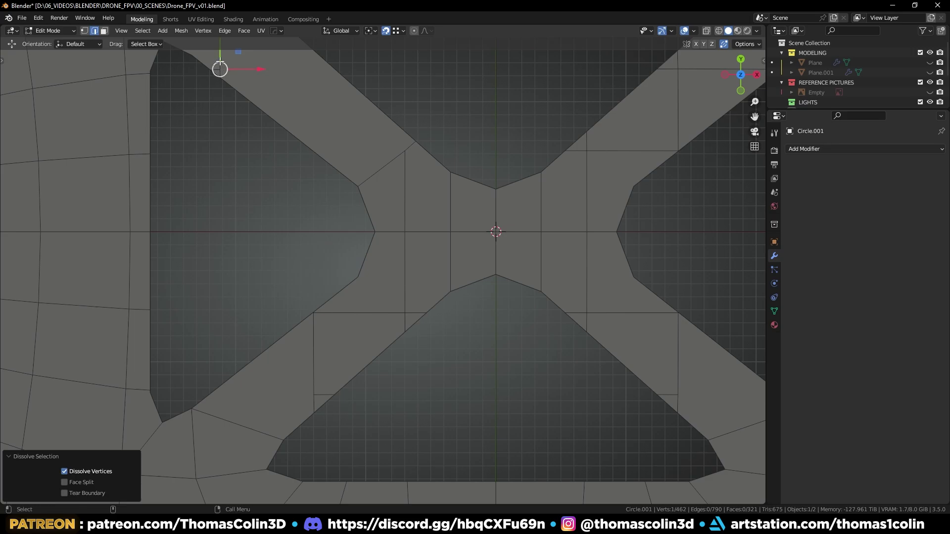
key(ctrl+x)
key(1)
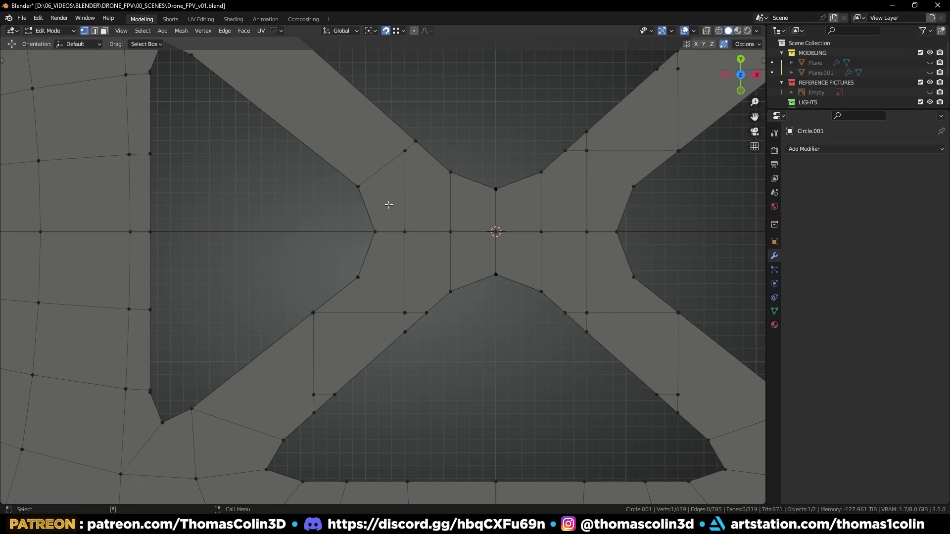
click(406, 151)
key(ctrl+x)
Step: Connect the left hole's lower bevel vertex to the strut's grid vertex and merge the neighbouring lower-hole edge vertices
click(358, 277)
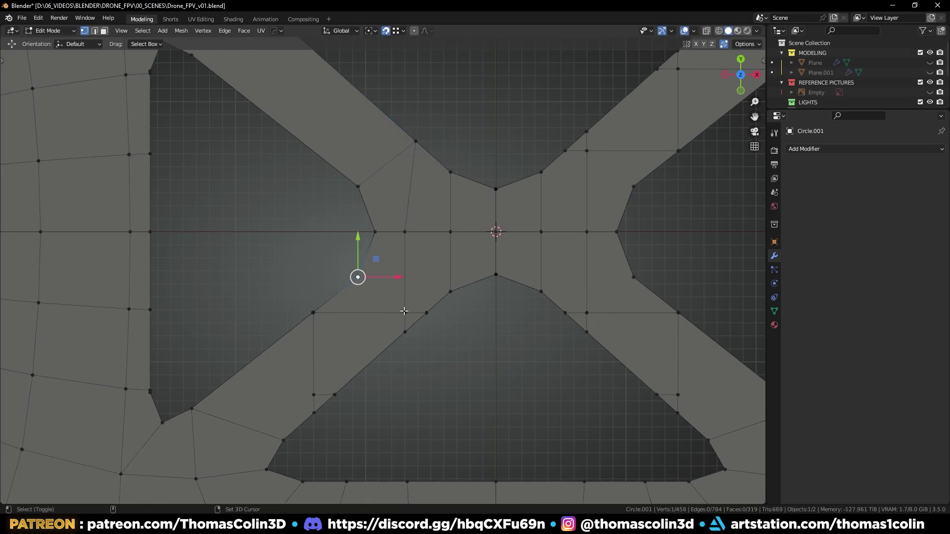
shift+click(404, 312)
key(j)
click(403, 312)
click(405, 331)
shift+click(426, 312)
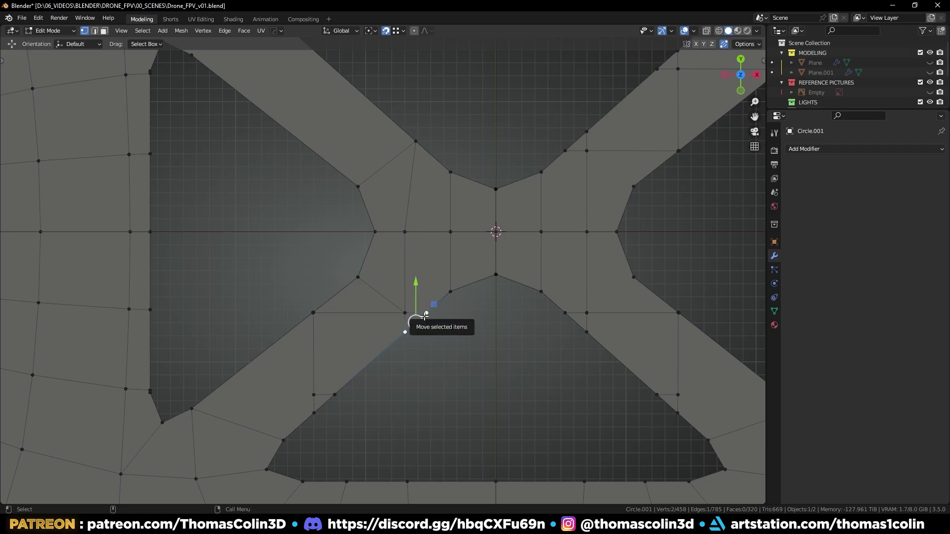
key(m)
click(425, 316)
Step: Dissolve the old grid edges and their vertices along the lower-left strut between the left and lower holes
key(2)
click(381, 319)
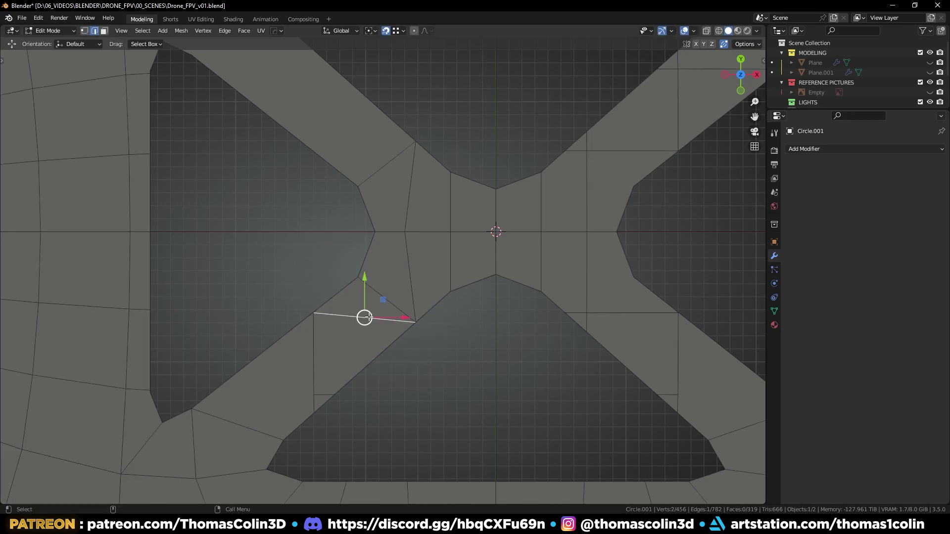
key(ctrl+x)
key(1)
click(405, 232)
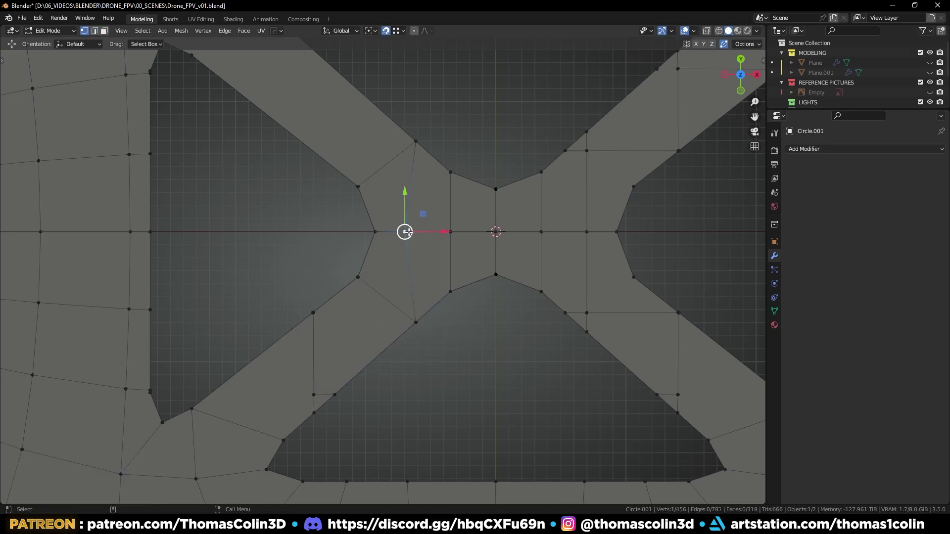
click(490, 363)
shift+middle_drag(330, 345, 414, 270)
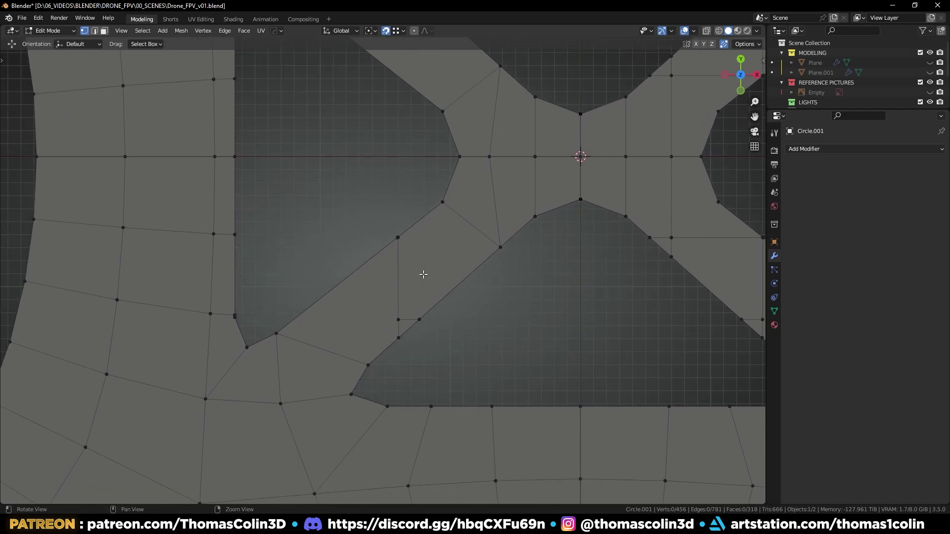
key(2)
alt+click(398, 304)
key(alt+a)
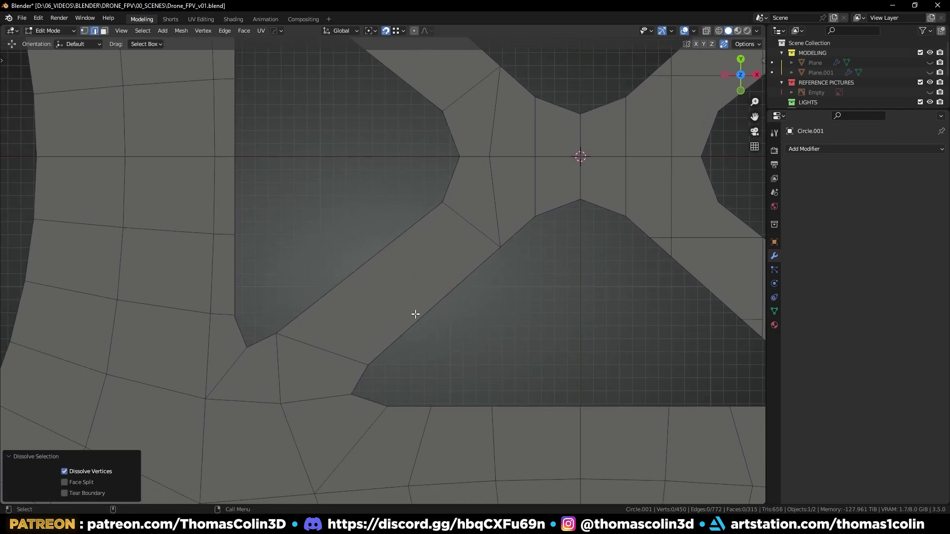
Step: Add two evenly spaced loop cuts across the lower-left strut without sliding them
alt+click(380, 253)
key(ctrl+r)
scroll(382, 259, up, 1)
click(382, 259)
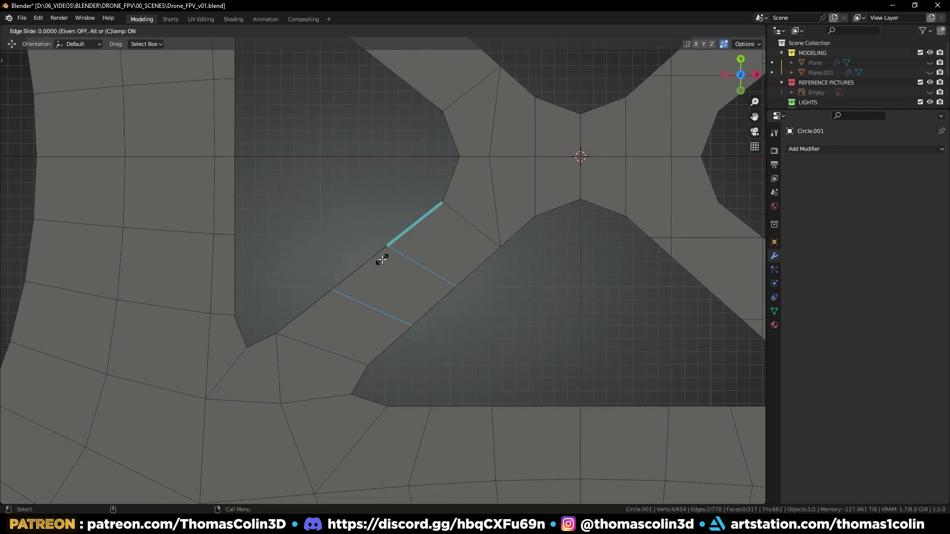
right_click(381, 259)
Step: Symmetrize the plate across X and Y, each from negative to positive
click(556, 309)
ctrl+middle_drag(555, 310, 418, 319)
key(alt+x)
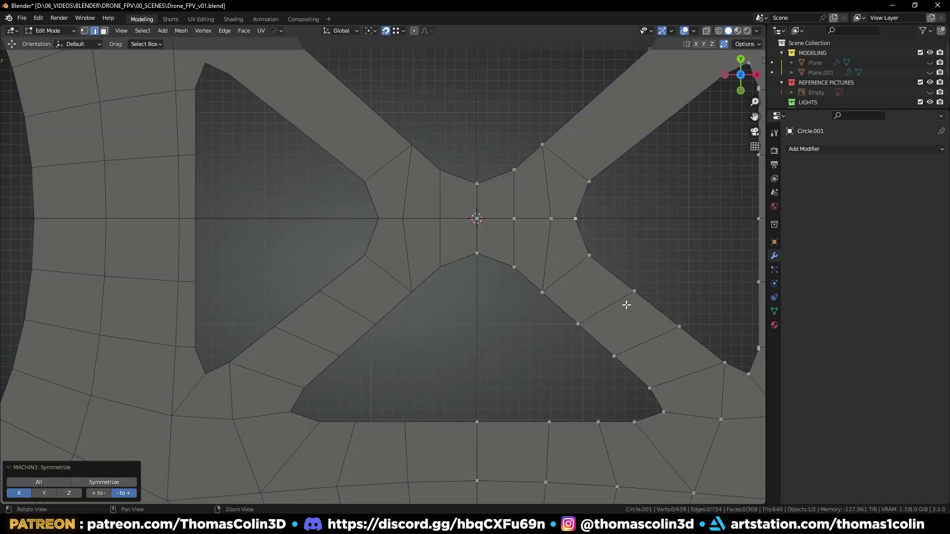
scroll(461, 194, down, 3)
shift+middle_drag(462, 244, 585, 241)
alt+right_drag(515, 242, 508, 234)
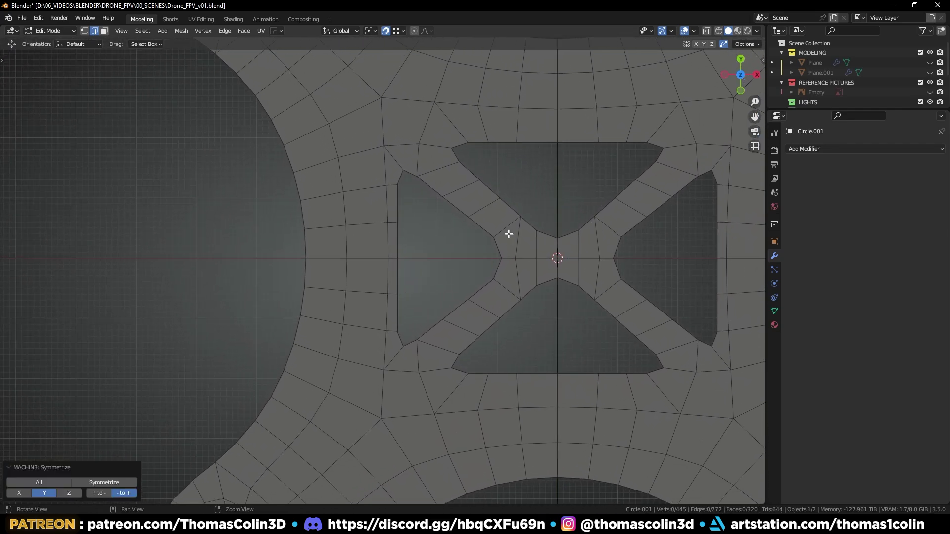
Step: Evenly space the vertices of the five edge rows beside the left hole with LoopTools Space and symmetrize the plate across X
click(378, 186)
shift+click(391, 186)
shift+click(393, 223)
shift+click(378, 257)
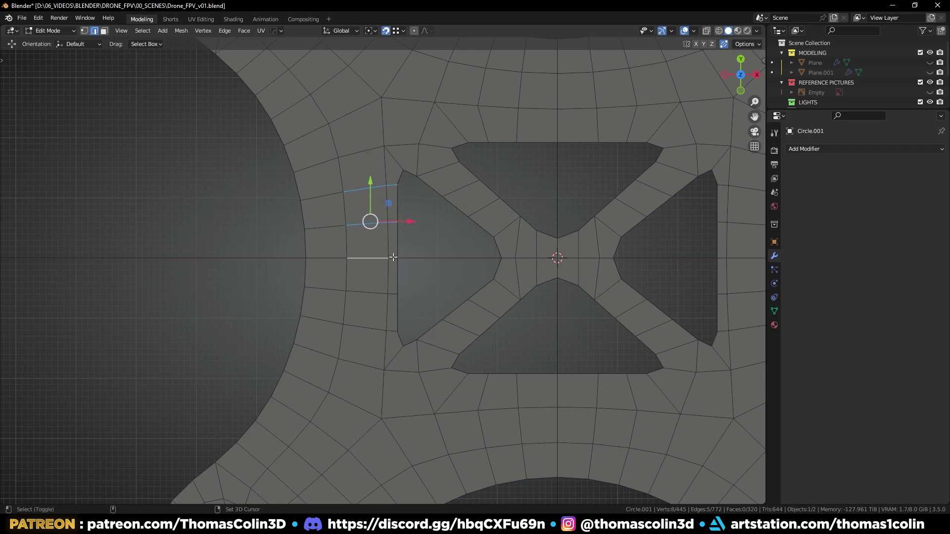
shift+click(393, 292)
shift+click(388, 329)
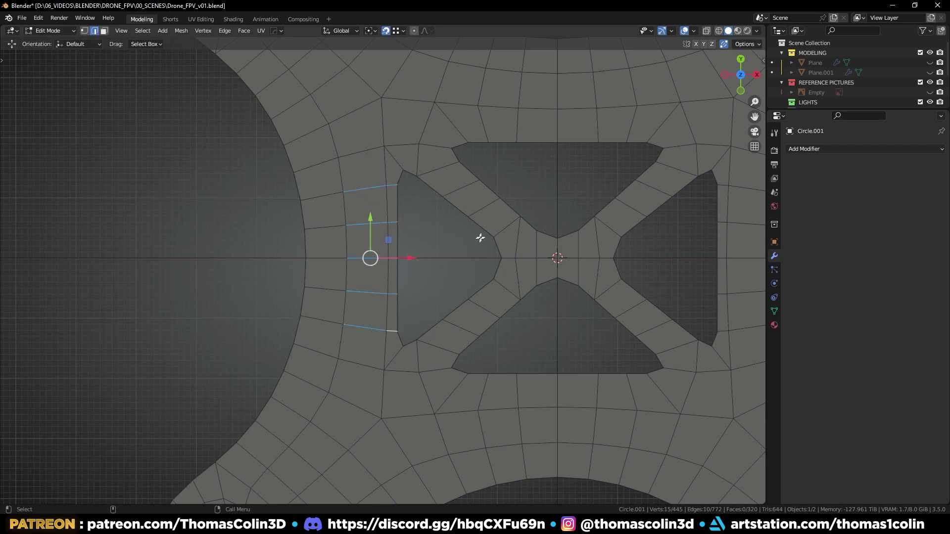
right_click(495, 123)
click(533, 178)
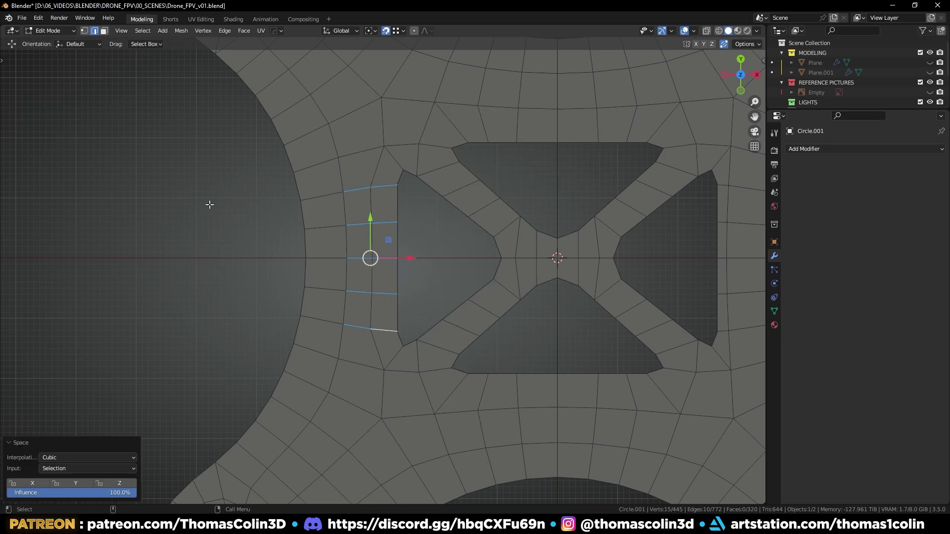
key(alt+x)
scroll(446, 269, up, 3)
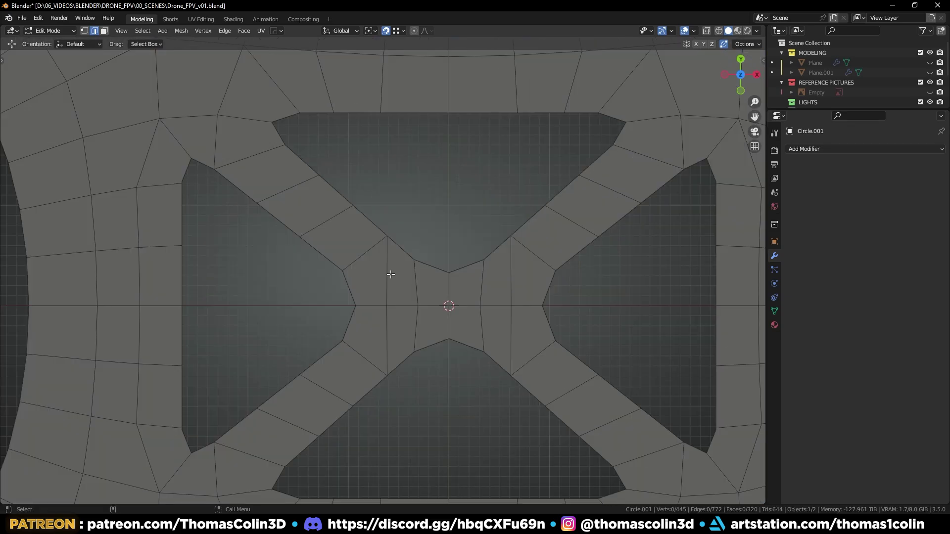
Step: Dissolve the outer vertical edge left of the centre and snap its end vertices onto the adjacent upper and lower hole bevel vertices
key(ctrl+x)
key(1)
drag(390, 239, 420, 266)
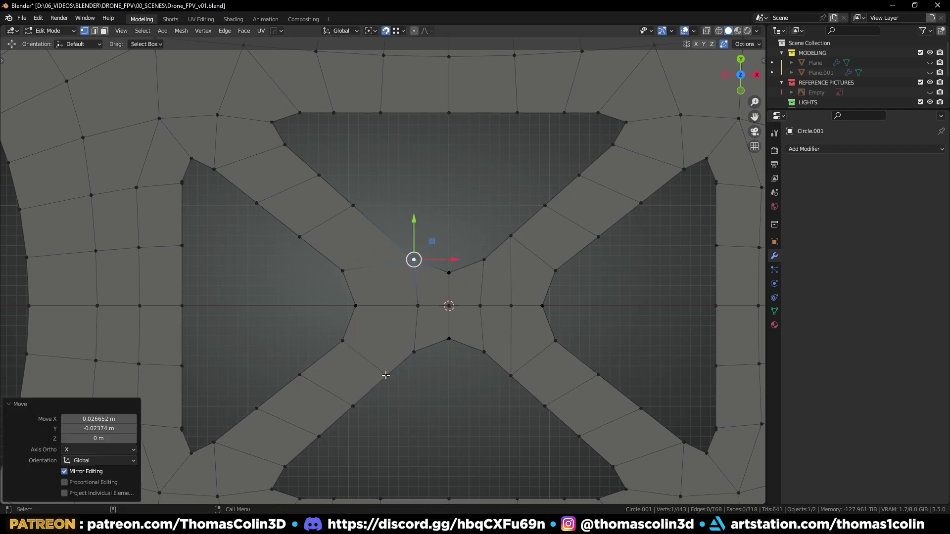
drag(415, 351, 416, 349)
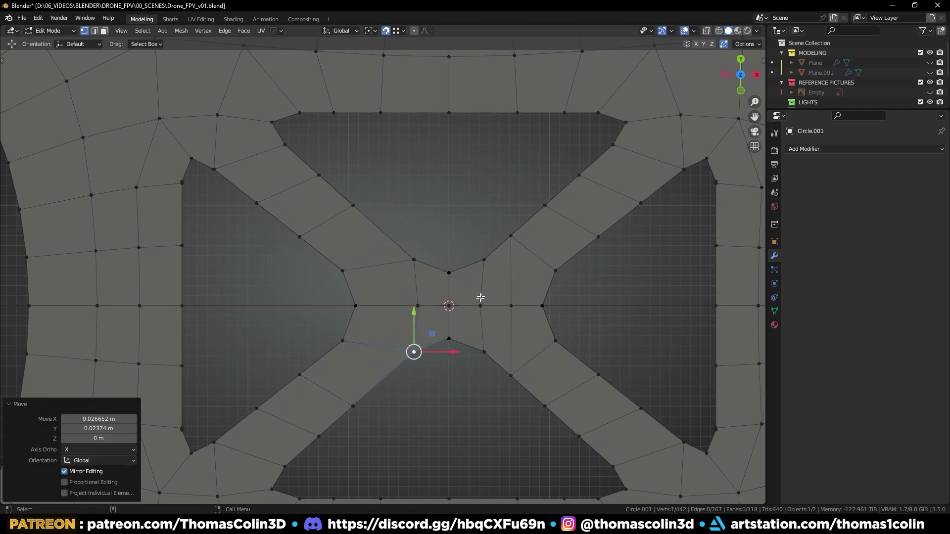
Step: Symmetrize the cleaned-up left half of the plate across X
key(a)
key(alt+x)
scroll(462, 201, down, 3)
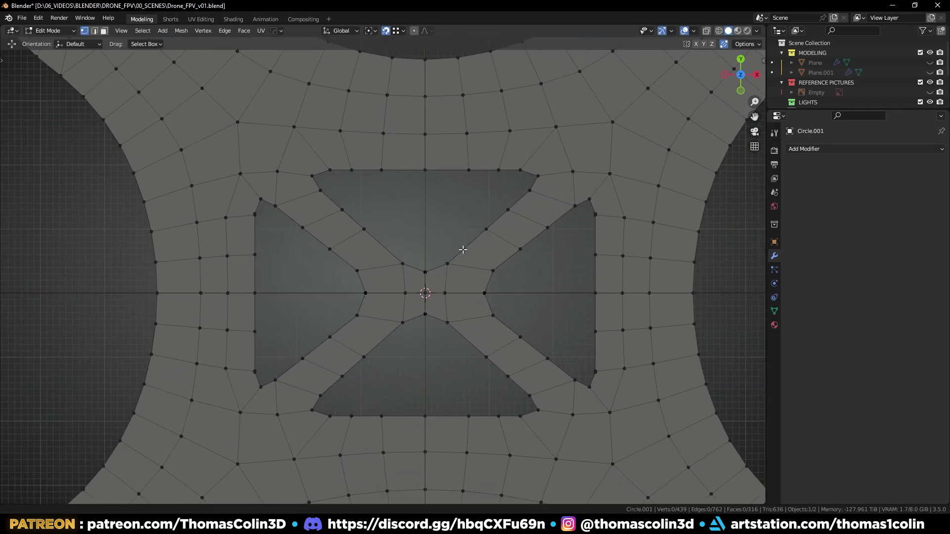
Step: Evenly distribute the vertices along the horizontal edge row between the left and right holes with LoopTools
scroll(445, 247, up, 3)
key(2)
click(395, 306)
ctrl+click(503, 304)
right_click(575, 145)
mouse_move(576, 141)
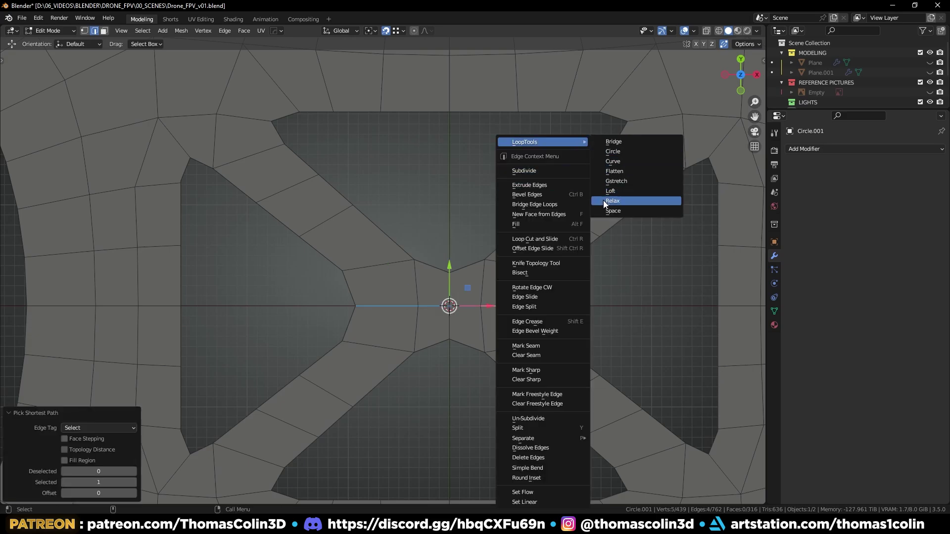
click(605, 202)
click(672, 301)
Step: Merge all duplicate vertices of the plate by distance
scroll(486, 314, down, 3)
click(421, 368)
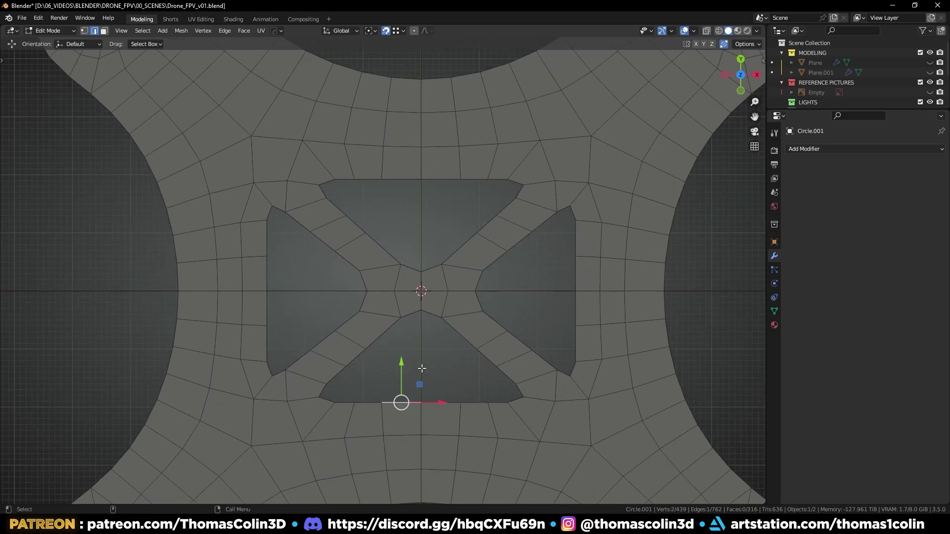
scroll(432, 311, down, 2)
key(1)
key(a)
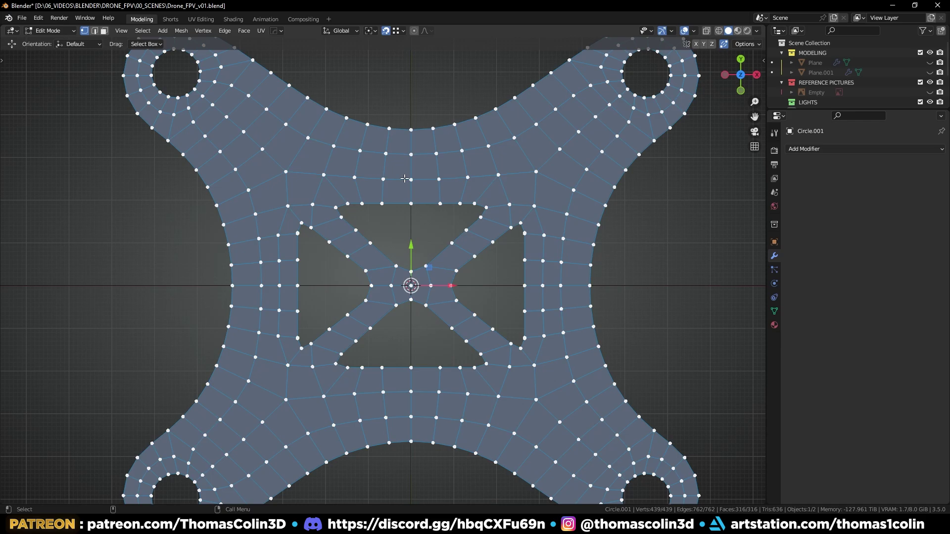
key(m)
click(384, 212)
key(alt+a)
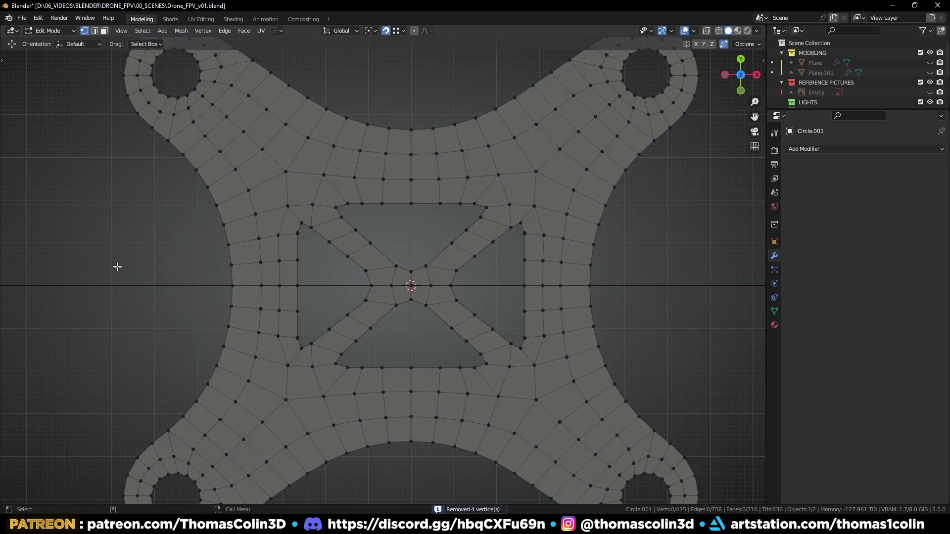
Step: Inset the four faces at the outer end of the upper-right strut and shape the inset into a circle with LoopTools
alt+middle_drag(201, 310, 197, 287)
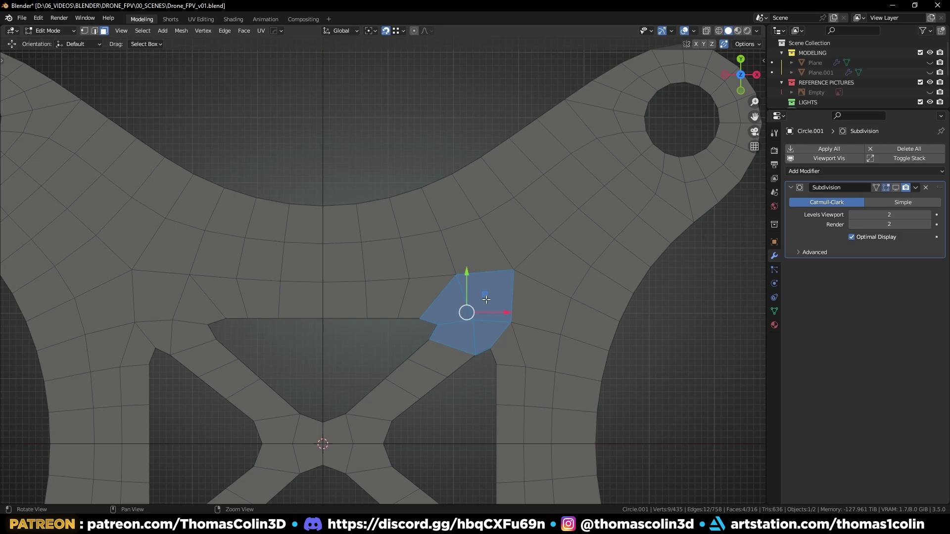
shift+middle_drag(486, 299, 464, 237)
scroll(465, 228, up, 2)
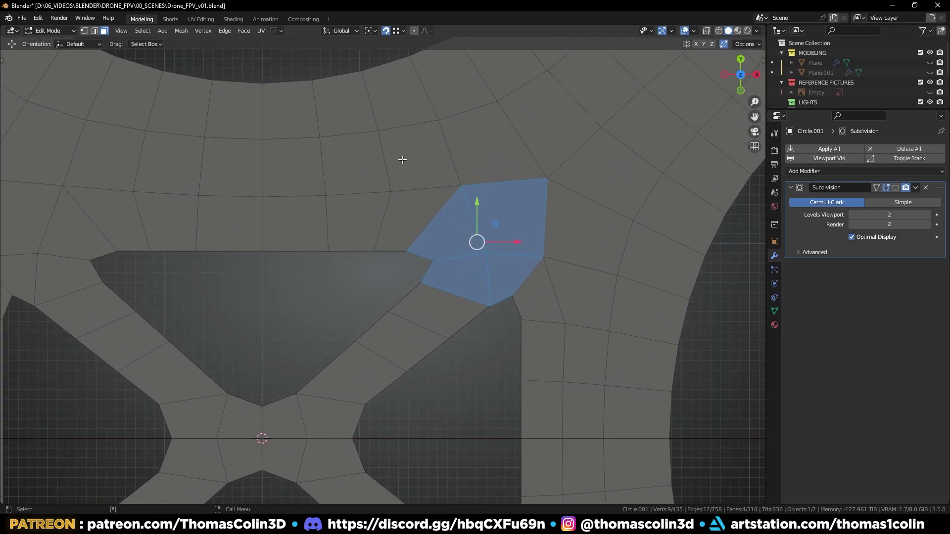
key(i)
click(450, 153)
right_click(424, 140)
mouse_move(470, 139)
click(533, 146)
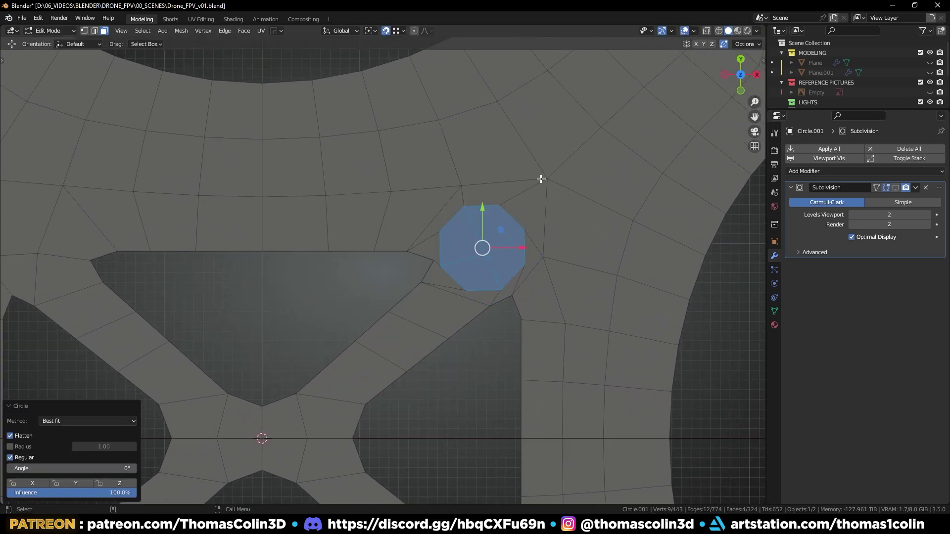
Step: Scale the circular inset by about 0.772 and rotate it about 22.8 degrees
key(s)
click(545, 187)
key(r)
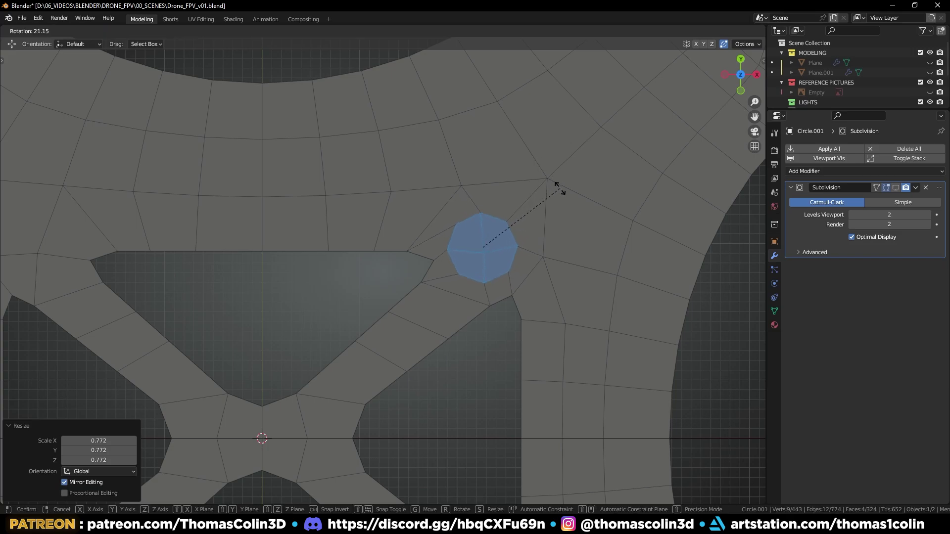
click(559, 190)
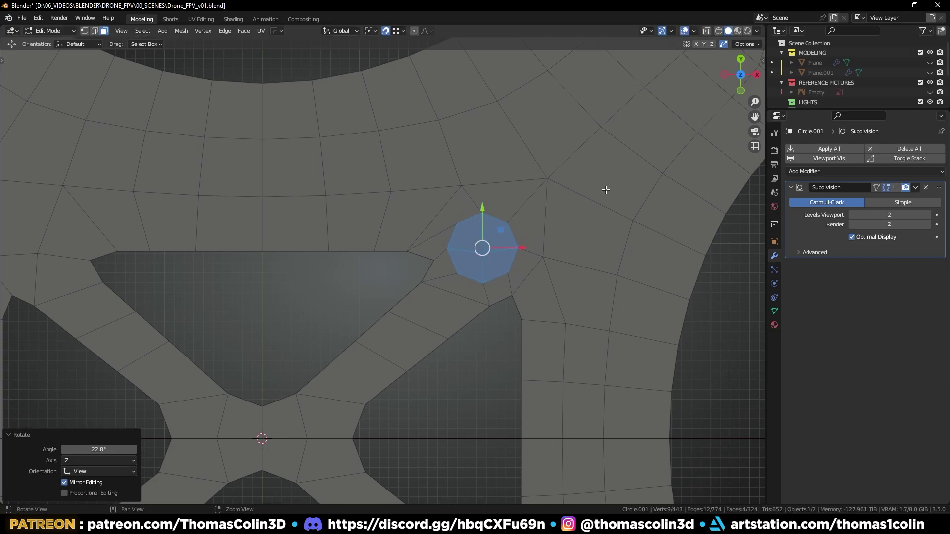
Step: Delete the circle's faces to open a hole at the upper-right strut's outer end
shift+middle_drag(605, 189, 592, 212)
key(x)
click(592, 212)
Step: Move the small hole's edge loop about 0.005 m in X and 0.007 m in Y, and scale it down
alt+click(482, 225)
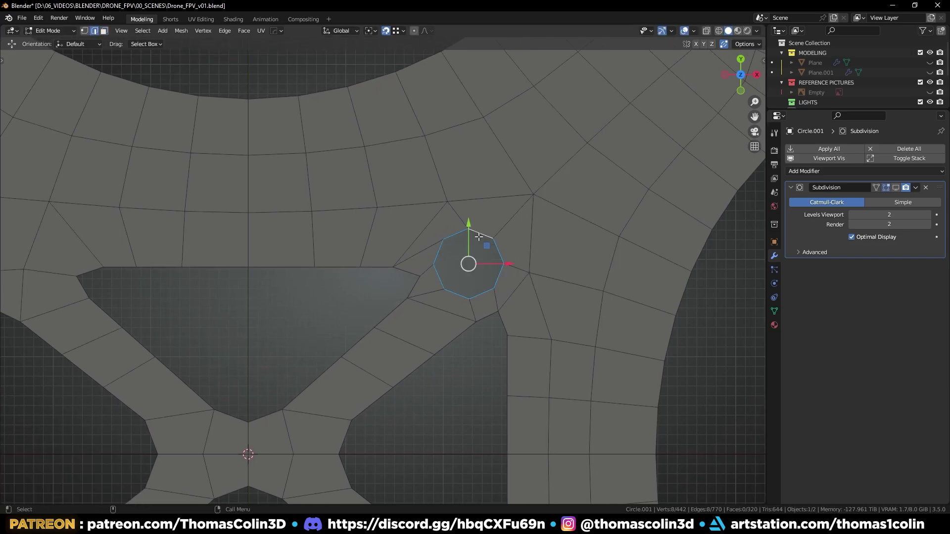
key(g)
click(538, 226)
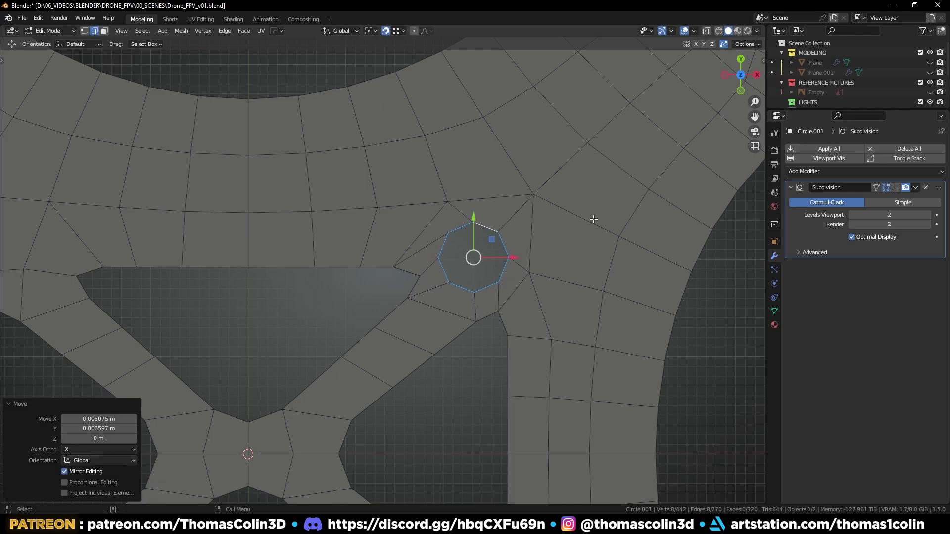
key(s)
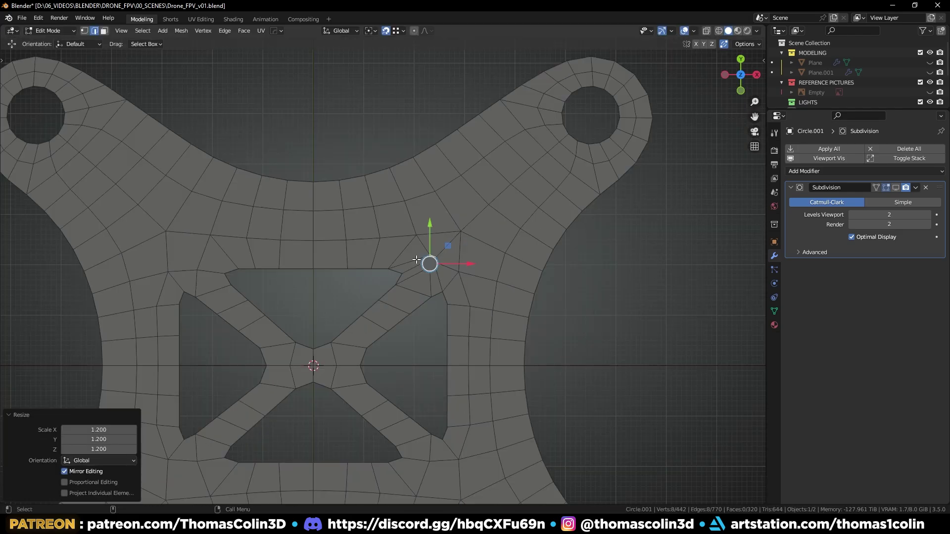
Step: Symmetrize the plate across X and Y to copy the small hole to the other three strut ends
key(alt+x)
alt+middle_drag(297, 249, 390, 159)
key(alt+x)
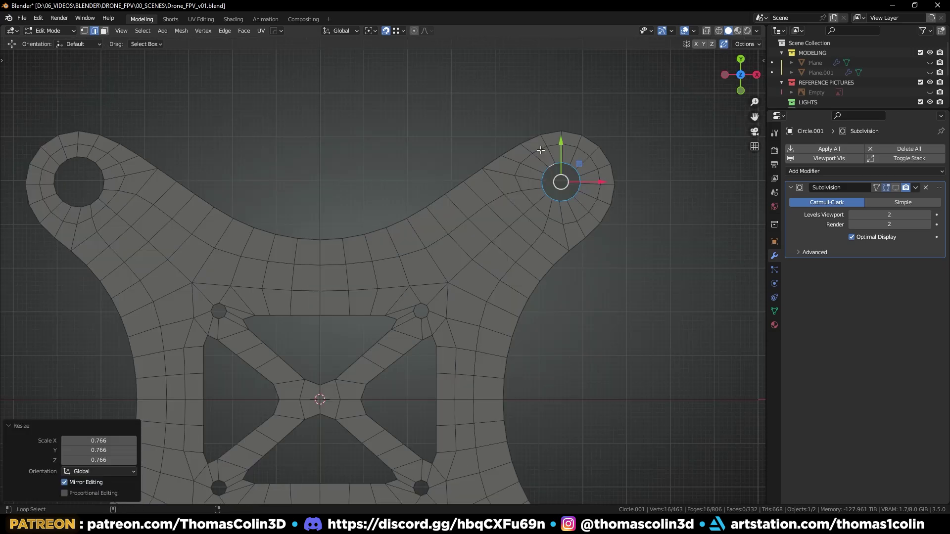
Step: Undo the last scaling and preceding edits of the edge loop around the upper-right strut's hole
key(ctrl+z)
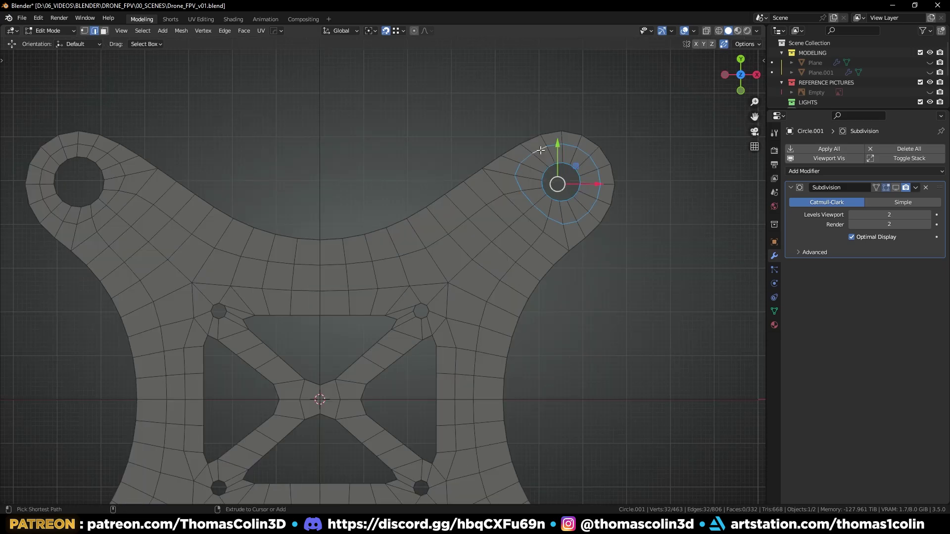
key(ctrl+z)
key(ctrl+z)
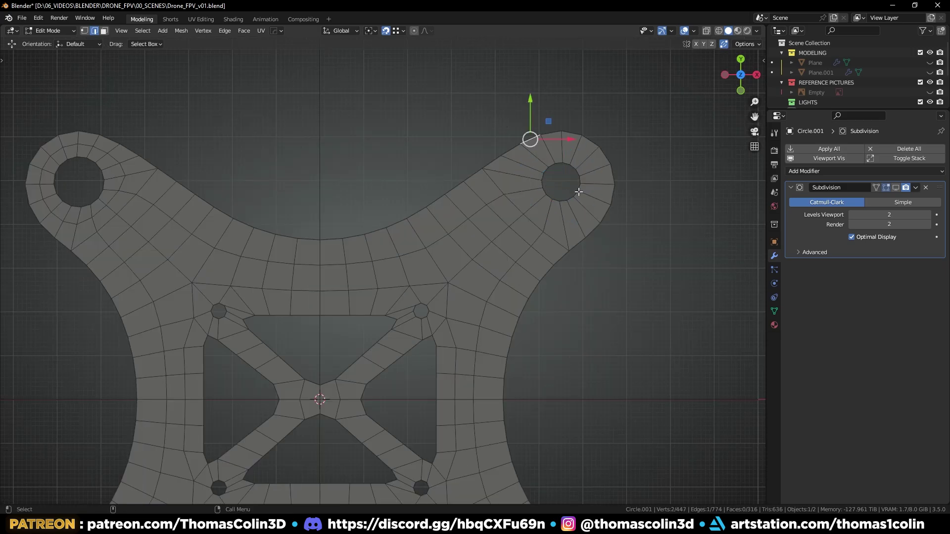
Step: Symmetrize the whole plate across X and Y to copy the upper-right strut's hole and topology to the other struts
key(a)
key(alt+x)
key(a)
key(alt+x)
Step: Duplicate the upper-right strut hole's edge loop in place and separate it into its own object as a size reference
alt+middle_drag(498, 243, 544, 208)
alt+click(645, 118)
key(shift+d)
right_click(641, 104)
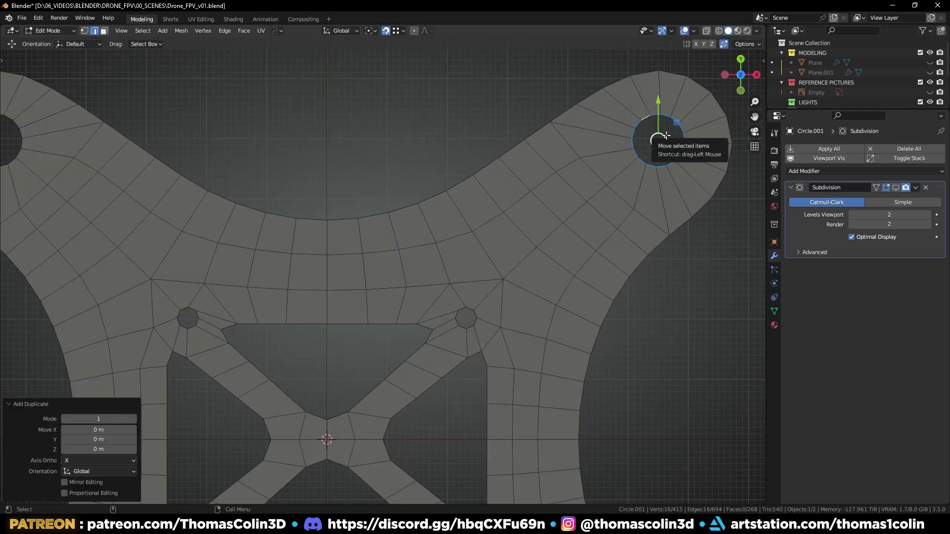
key(p)
click(665, 135)
key(Tab)
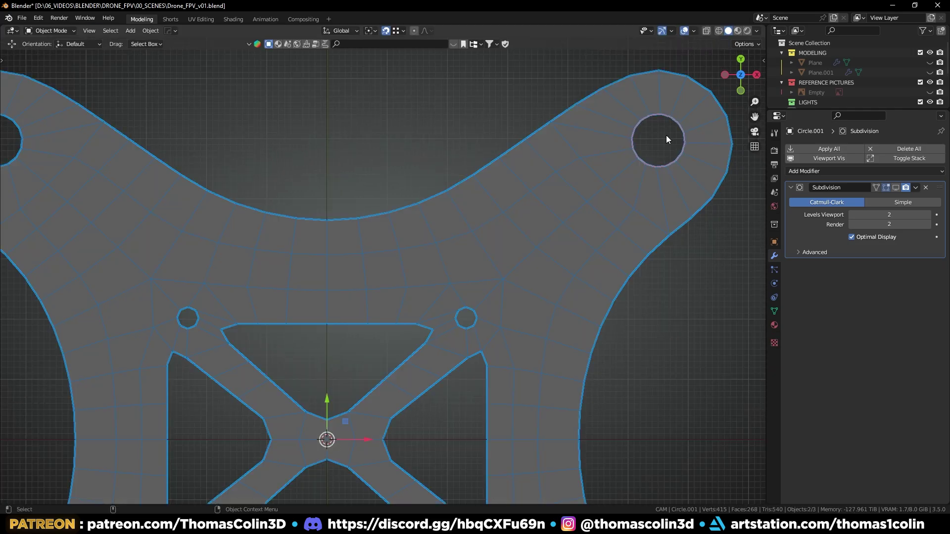
Step: Snap the 3D cursor to the plate's centreline vertex between its upper edge and the upper triangular hole
click(644, 120)
click(335, 257)
key(Tab)
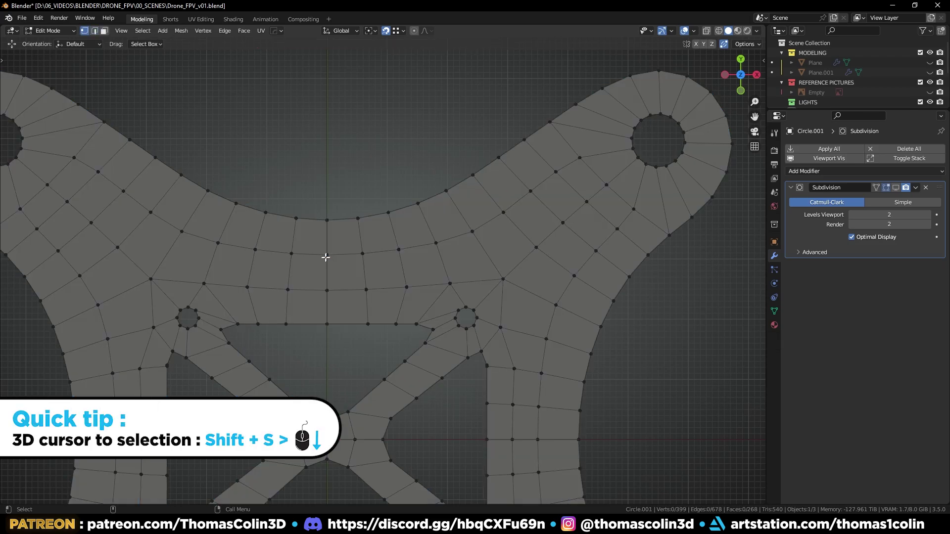
click(327, 255)
key(shift+s)
click(361, 333)
Step: Set the reference circle's origin to its geometry and move the circle to the 3D cursor
key(Tab)
click(638, 129)
scroll(543, 233, down, 3)
key(q)
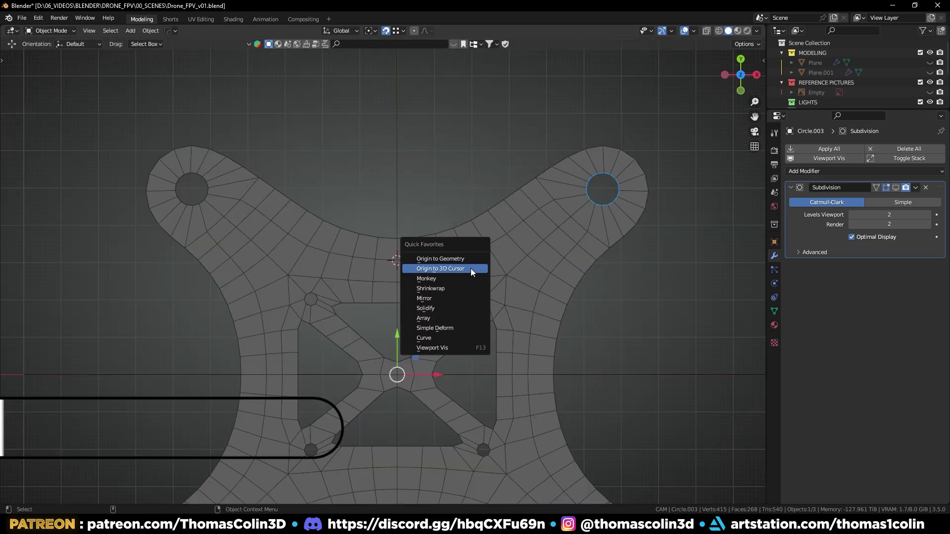
click(470, 259)
key(shift+s)
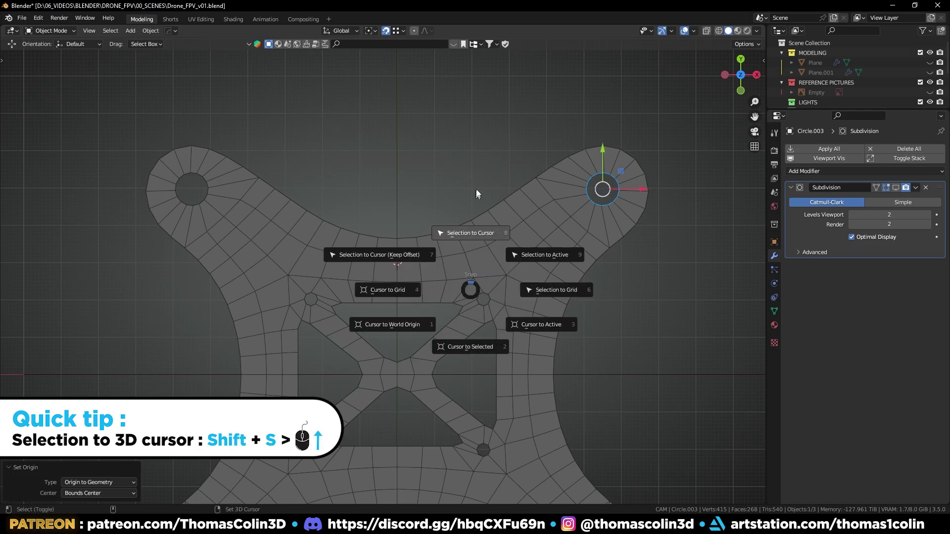
click(477, 194)
Step: Inset the plate's four faces around the 3D cursor by about 0.07 m and round them with LoopTools Circle
scroll(456, 215, up, 5)
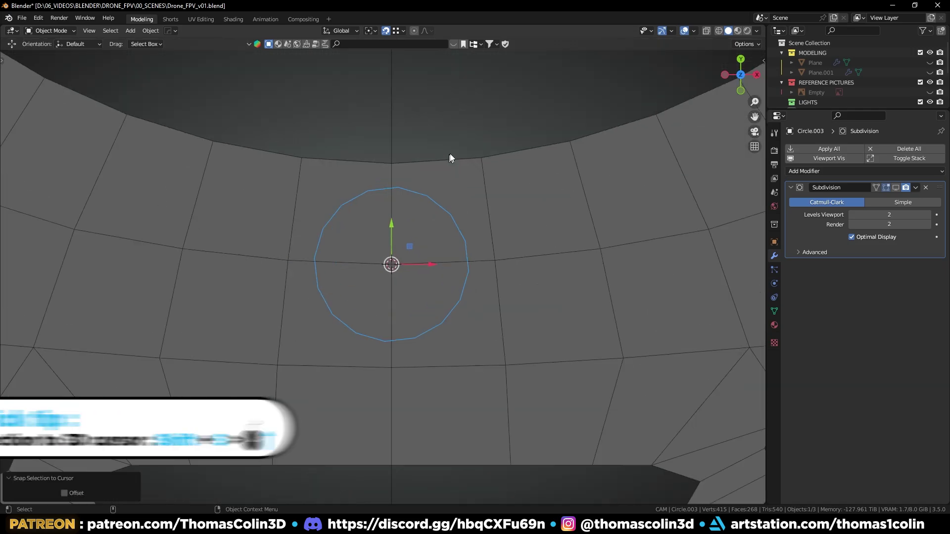
click(460, 227)
key(Tab)
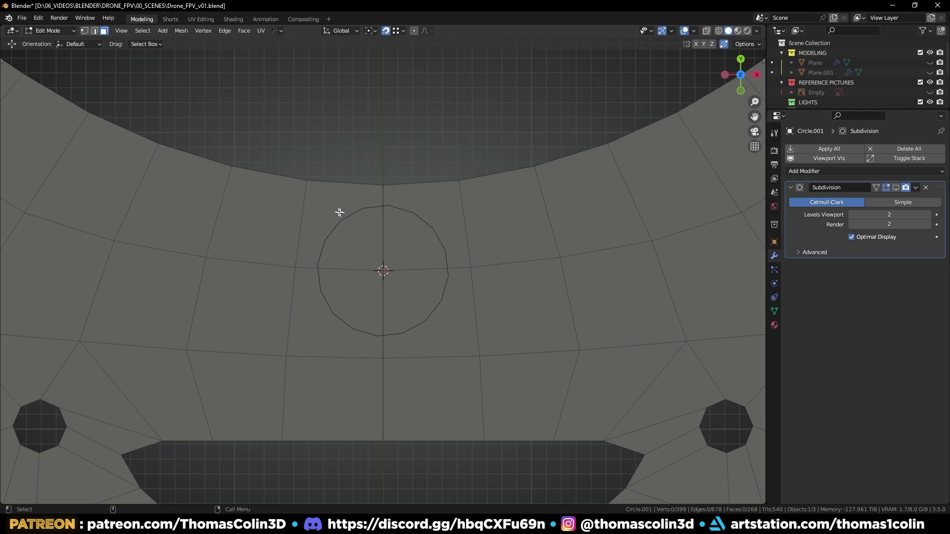
click(421, 286)
key(i)
click(338, 232)
right_click(338, 232)
mouse_move(346, 220)
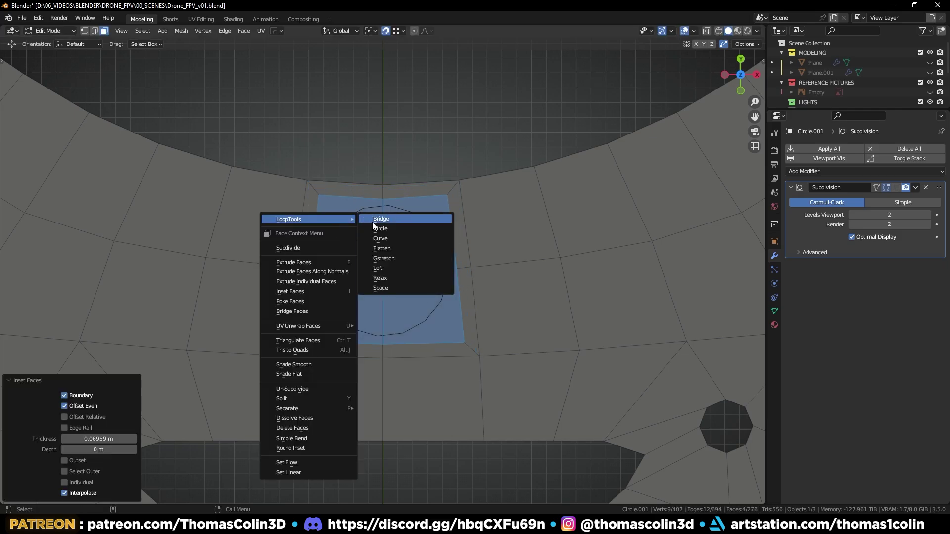
click(409, 227)
Step: Scale the rounded faces by about 0.78 to match the reference circle and delete them to open a hole
key(s)
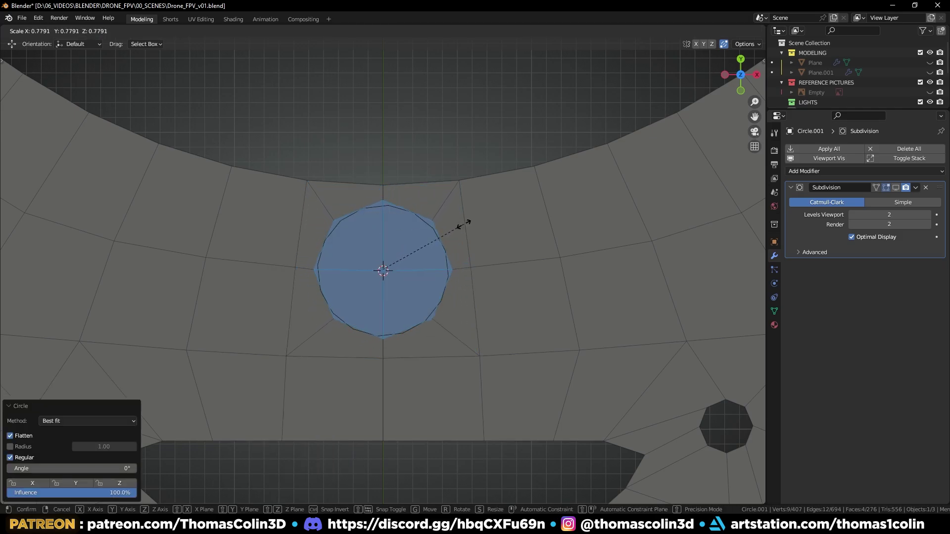
click(464, 223)
key(x)
click(455, 228)
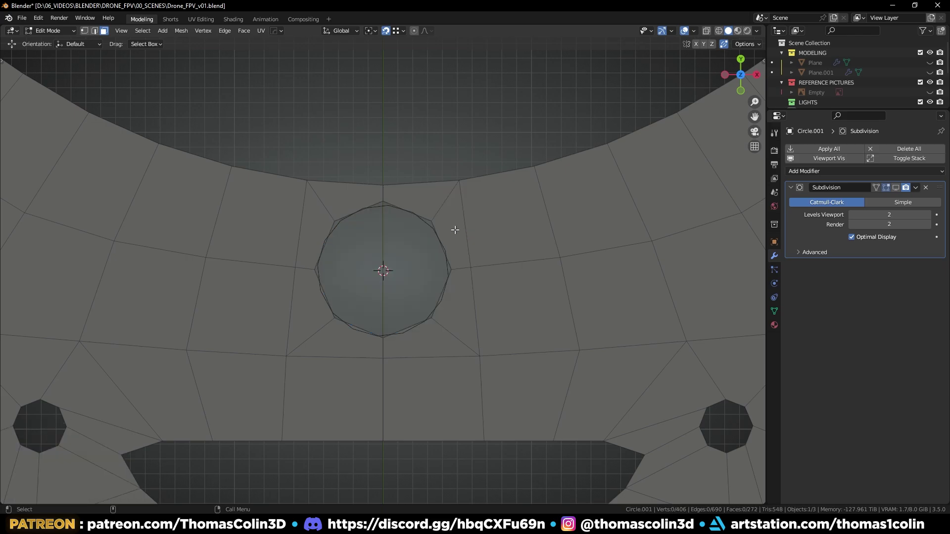
Step: Enable the subdivision preview in the viewport and on the edit cage, and scale the new hole's edge loop to match the reference circle
key(Tab)
click(895, 187)
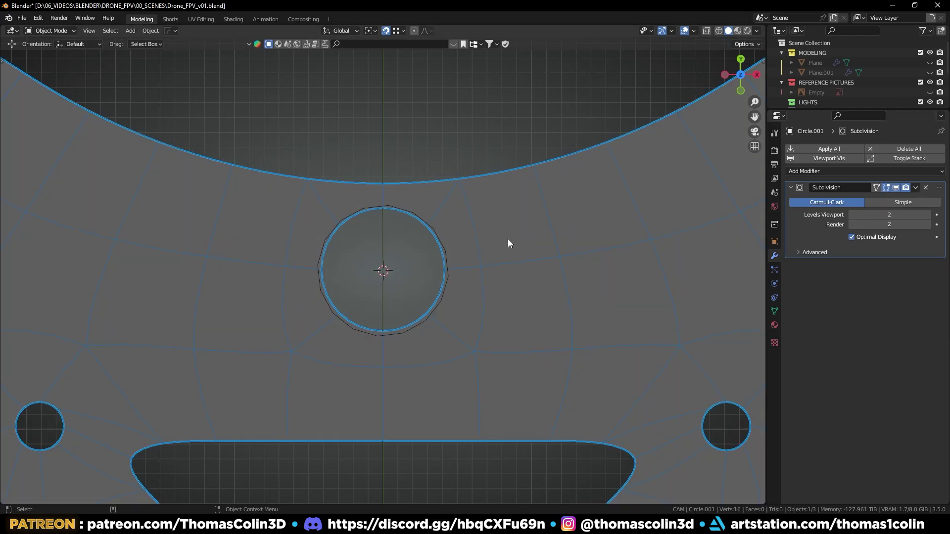
key(Tab)
key(2)
alt+click(462, 242)
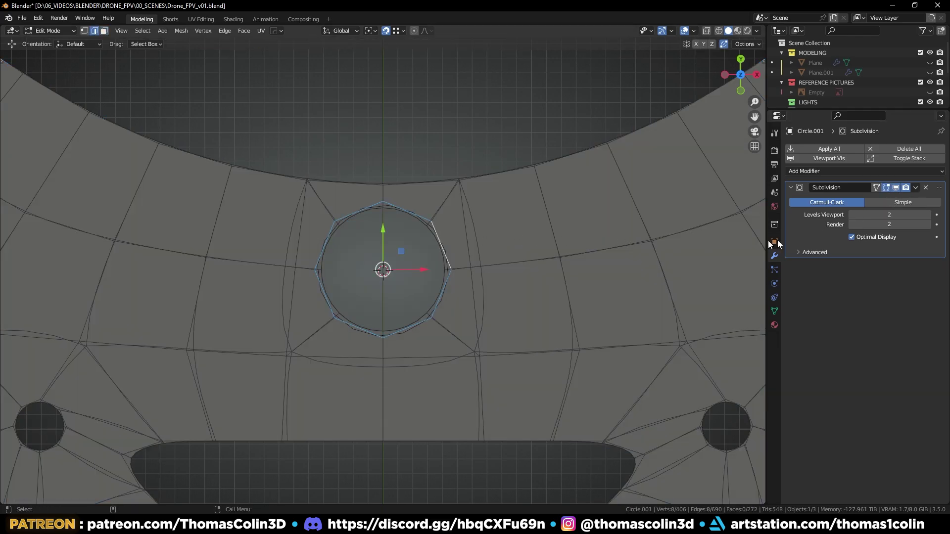
click(876, 187)
key(s)
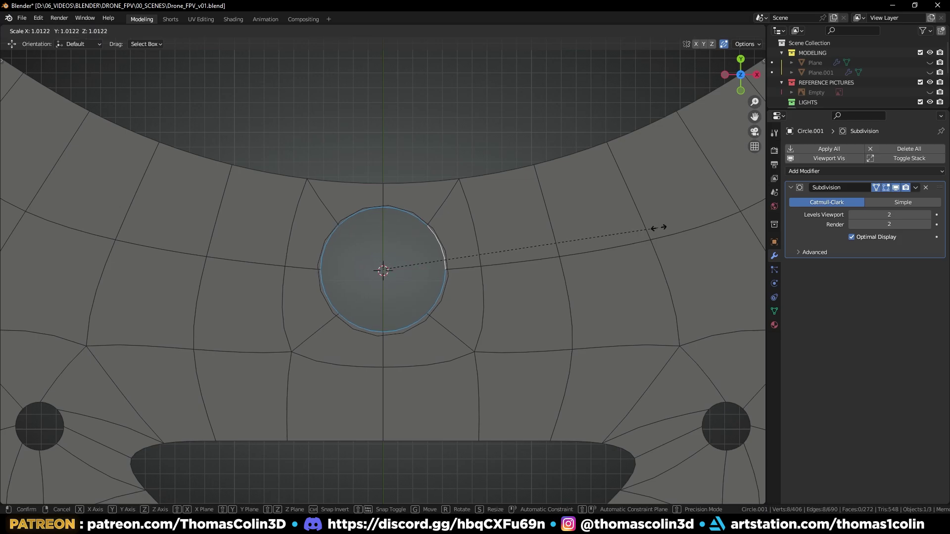
click(642, 225)
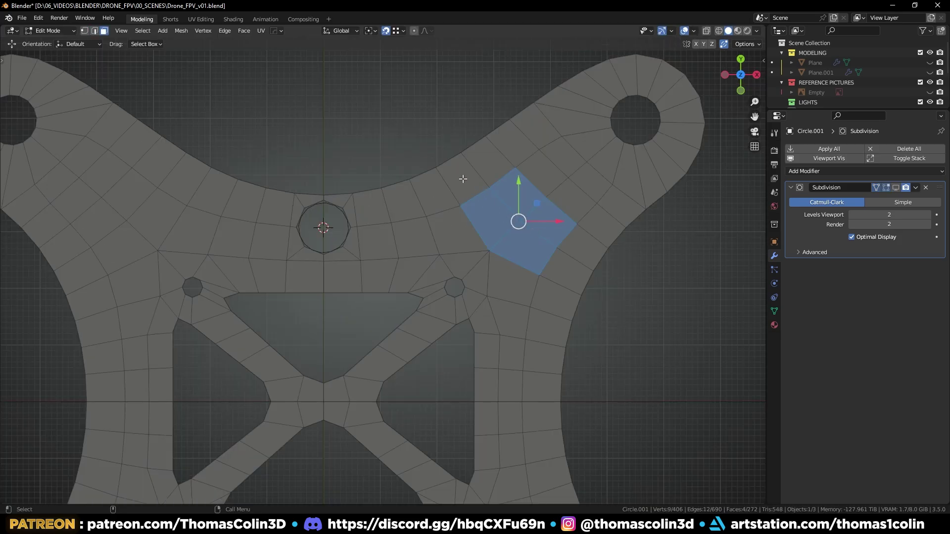
Step: Inset the four faces at the base of the upper-right strut by about 0.102 m and round them with LoopTools Circle
key(i)
click(464, 176)
right_click(463, 170)
mouse_move(491, 170)
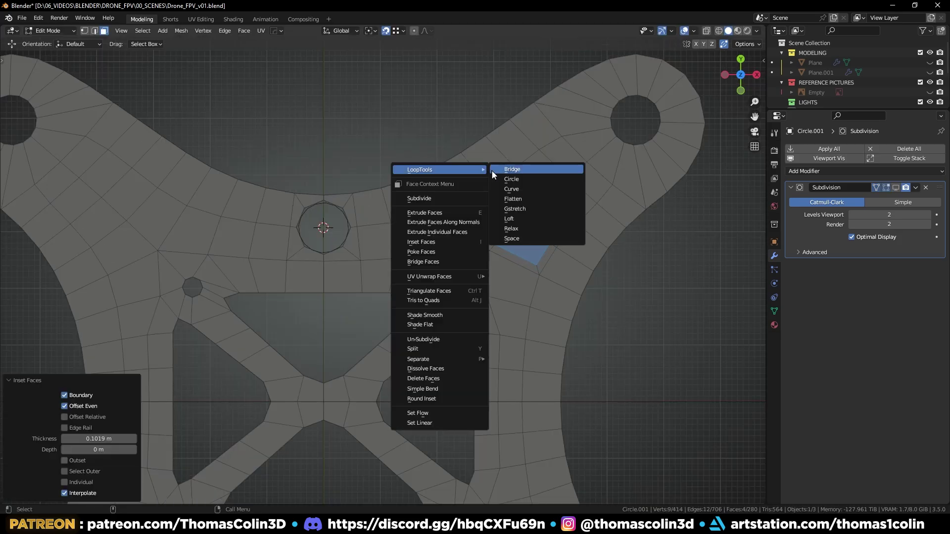
click(544, 183)
Step: Scale the rounded strut-base faces by about 0.659 and delete them to open a hole
key(s)
click(560, 199)
key(x)
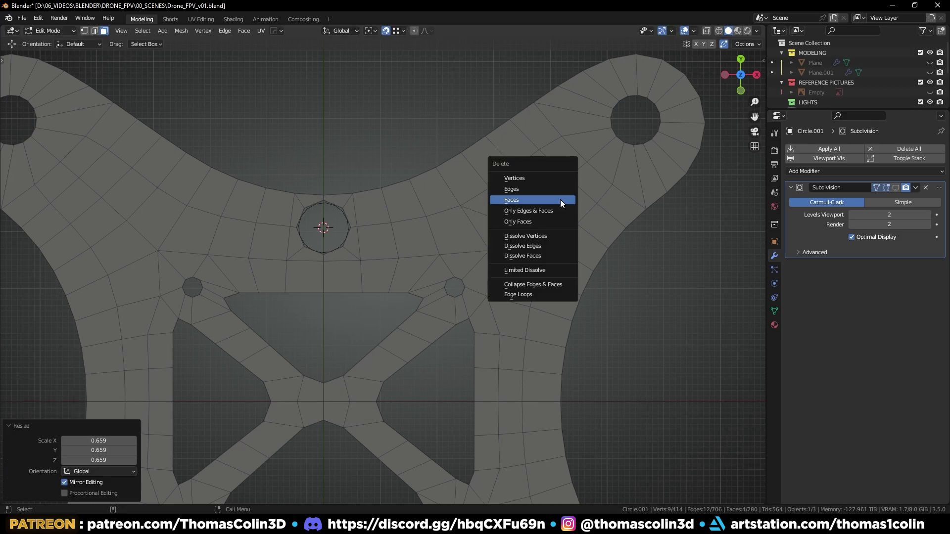
click(560, 200)
Step: Snap the 3D cursor to the strut-base hole's edge loop and move the reference circle onto it
key(Tab)
key(Tab)
alt+click(516, 200)
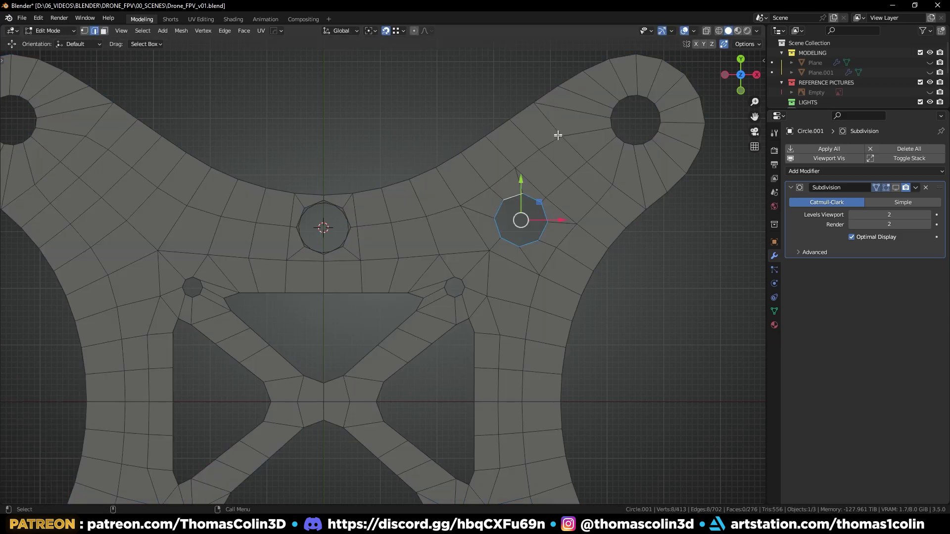
key(shift+s)
click(555, 217)
key(Tab)
click(330, 212)
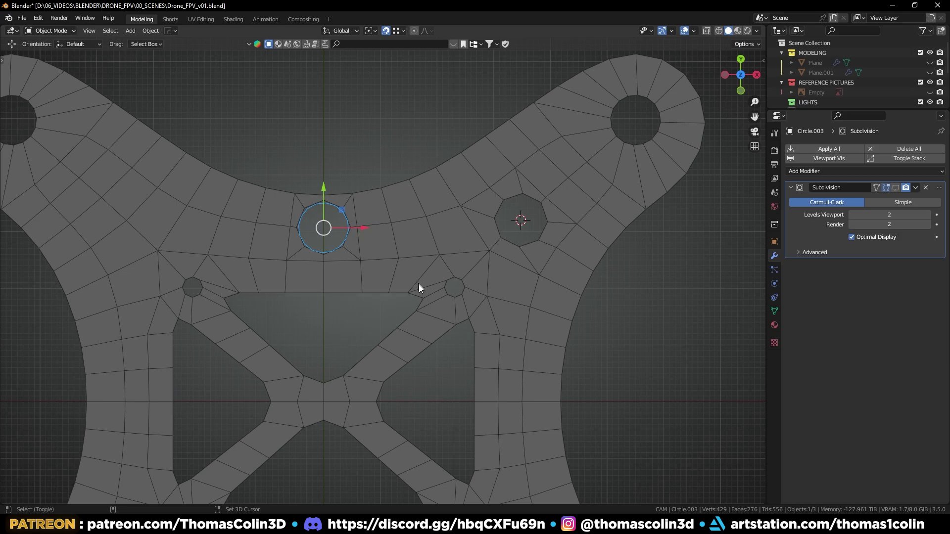
key(shift+s)
click(457, 121)
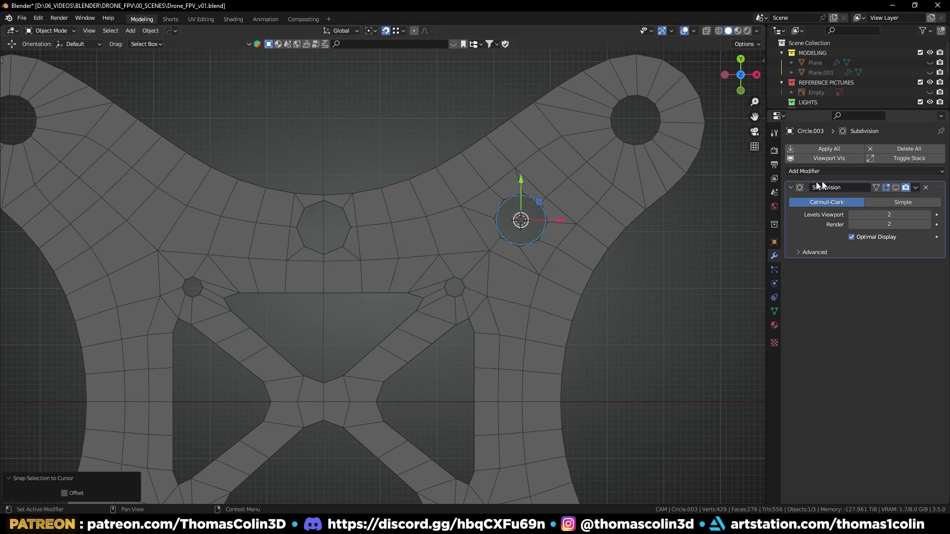
Step: Turn on the plate's viewport subdivision and scale the strut-base hole's edge loop by about 1.029 to match the reference circle
click(677, 163)
click(895, 188)
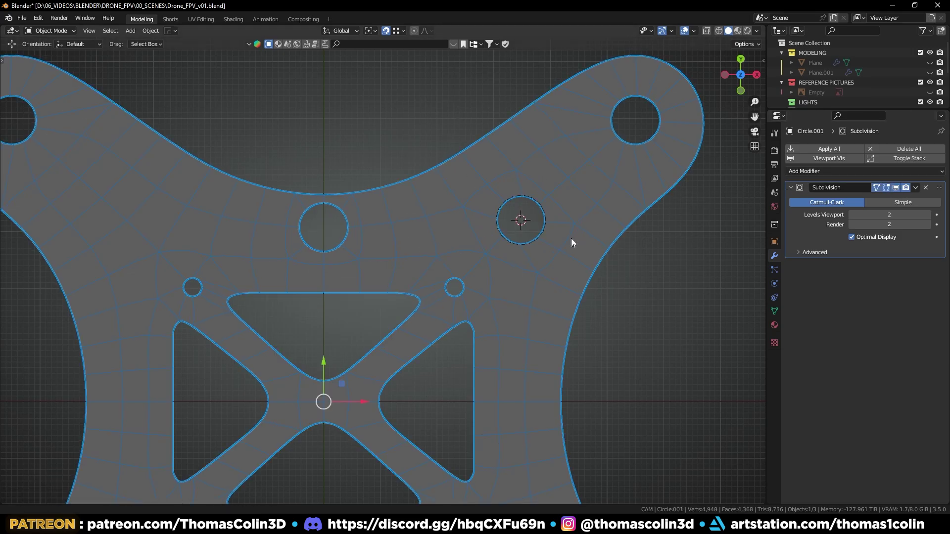
scroll(570, 239, up, 6)
key(Tab)
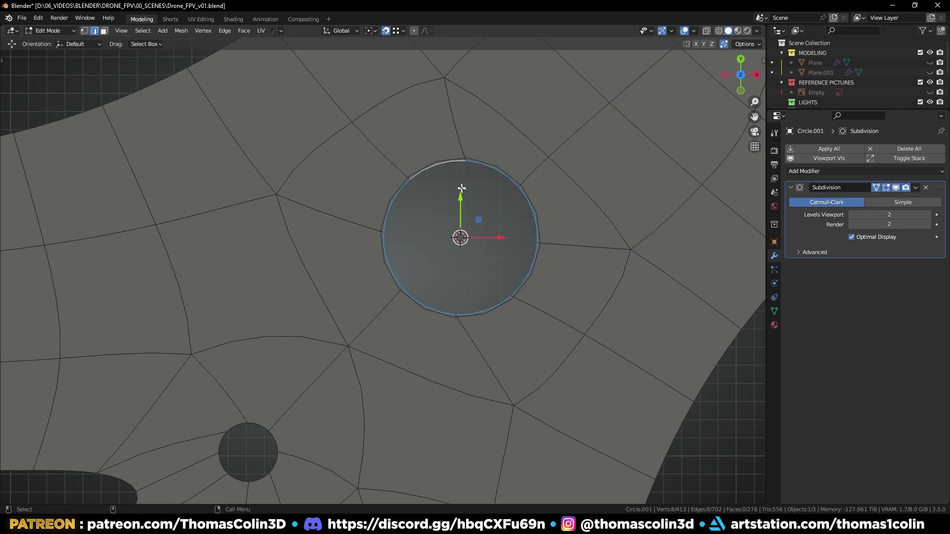
key(s)
click(546, 221)
Step: Symmetrize the plate across X and Y to copy the new holes to the other sides
scroll(424, 164, down, 5)
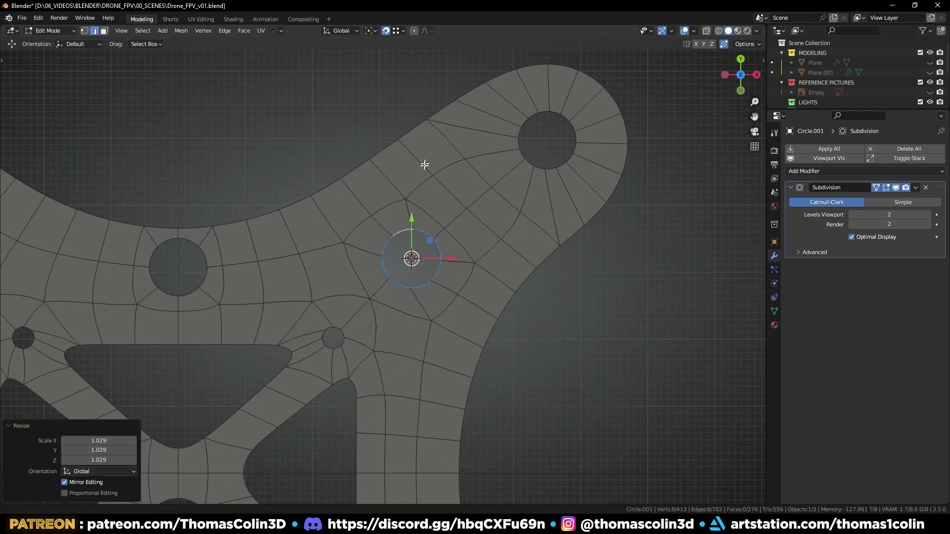
scroll(424, 164, down, 4)
key(alt+y)
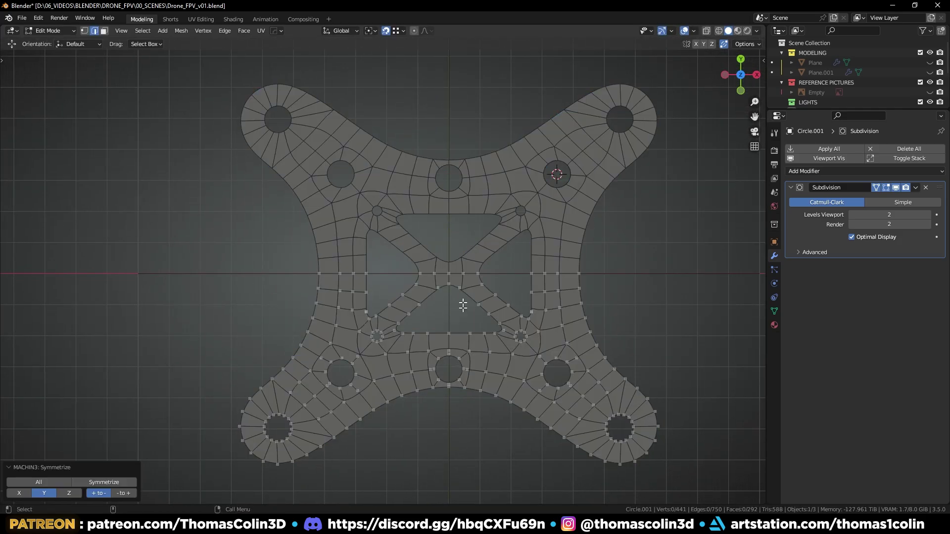
Step: Delete the reference circle object at the upper-right strut's base
key(Tab)
click(553, 168)
key(x)
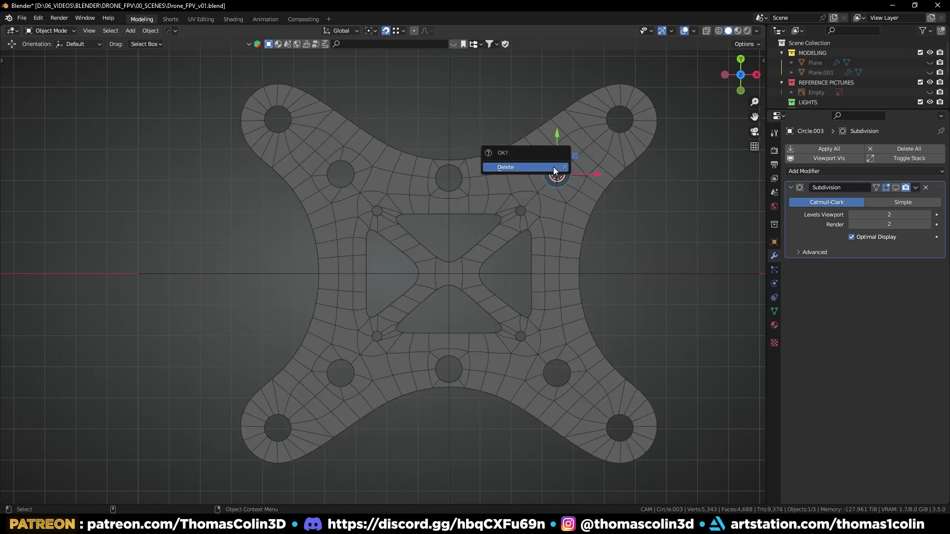
click(553, 167)
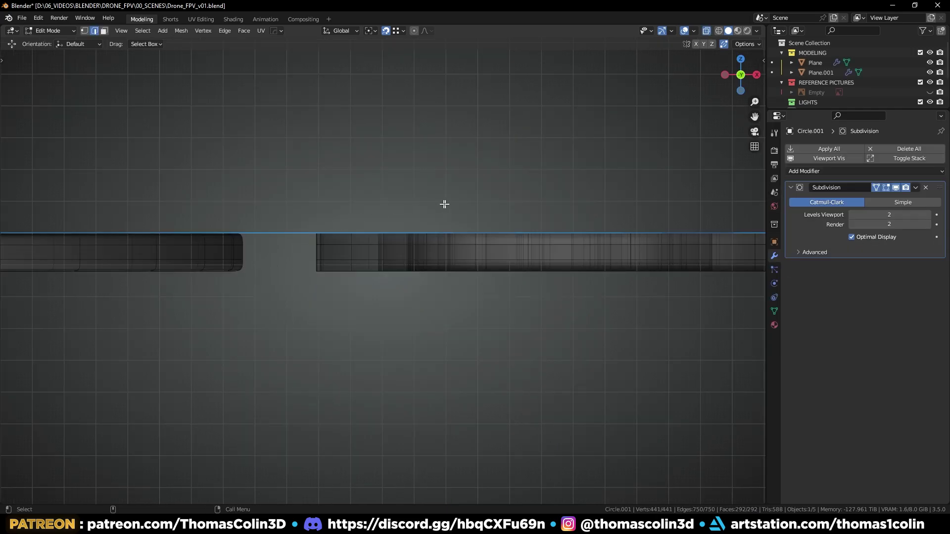
Step: Extrude the whole plate downward to match the thickness of the neighbouring frame part
key(e)
click(331, 263)
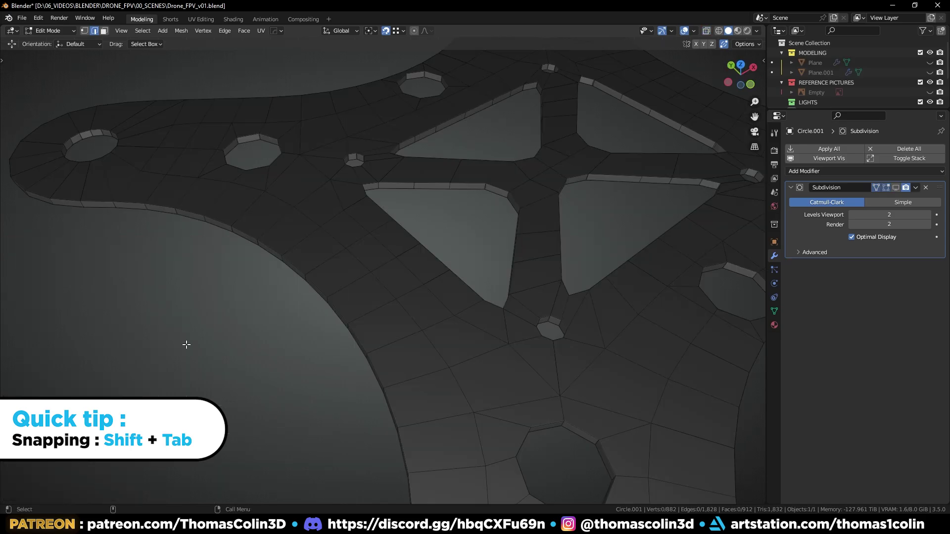
Step: Select the plate's sharp edges at 30° and deselect the vertical ones, leaving only the upper and lower rims
key(F3)
click(185, 343)
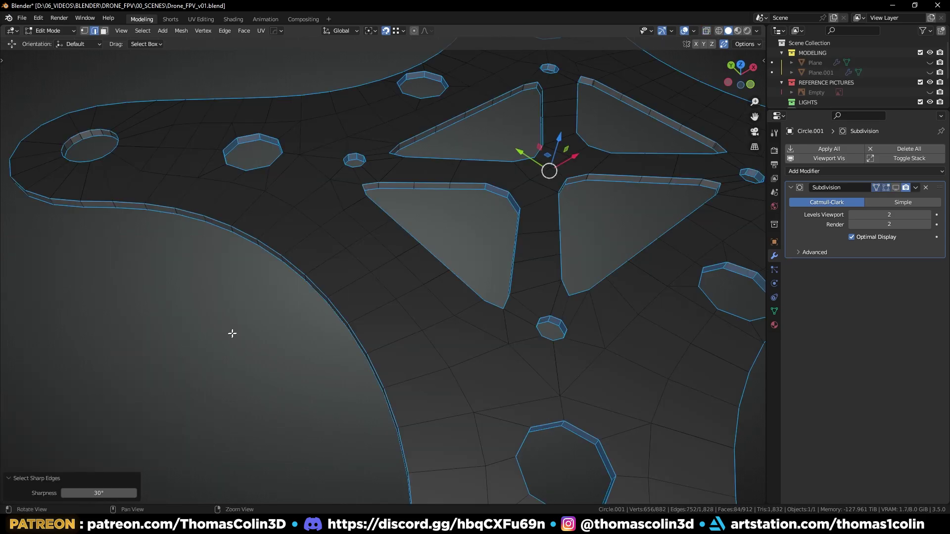
alt+middle_drag(308, 319, 253, 324)
key(KP_1)
key(alt+z)
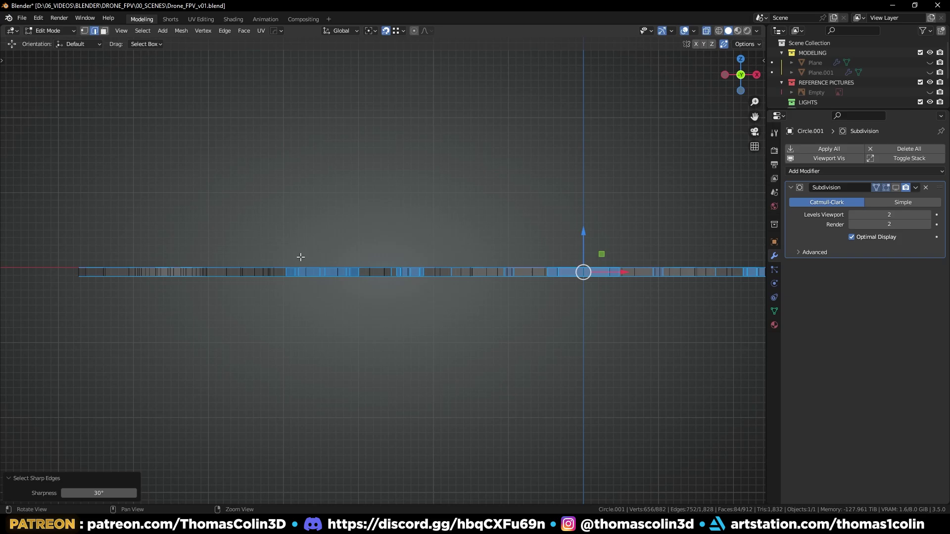
key(KP_Decimal)
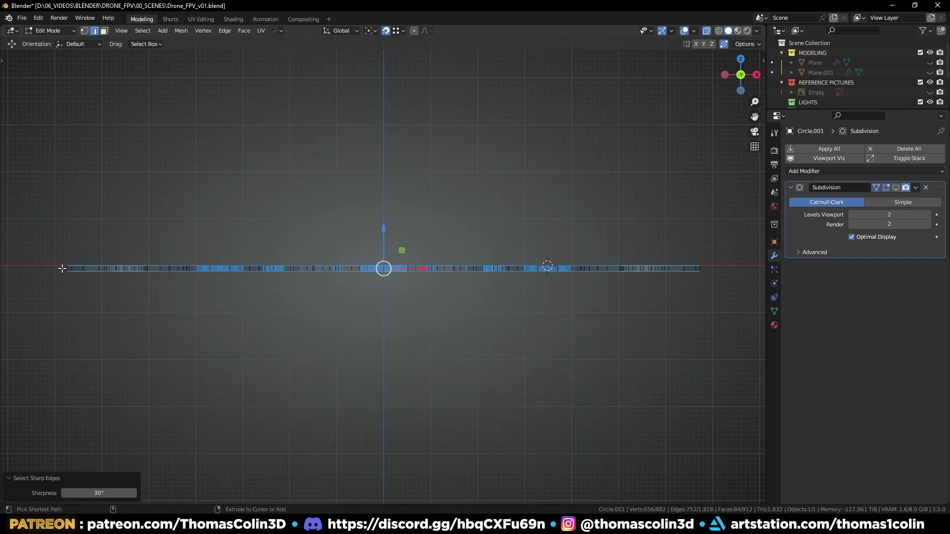
ctrl+drag(62, 268, 708, 270)
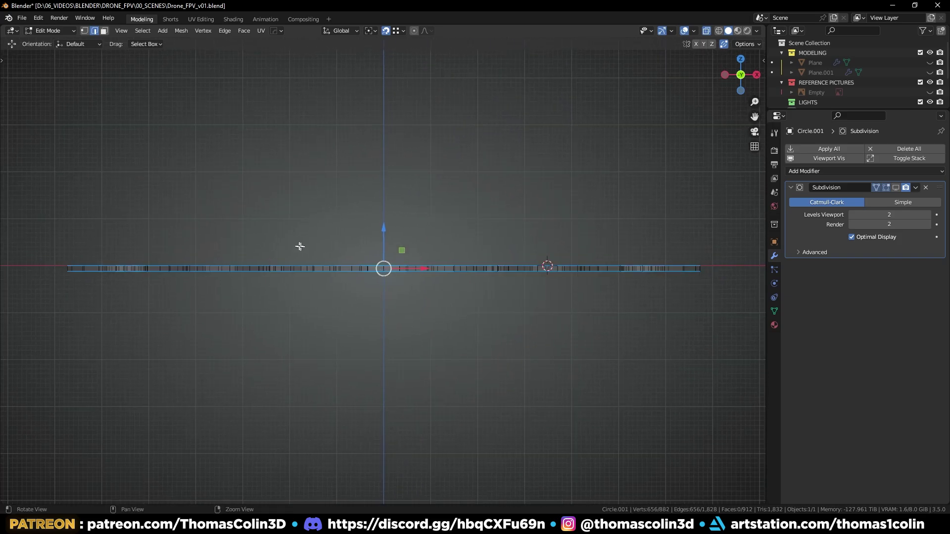
Step: Bevel the plate's selected upper and lower rim edges with 2 segments and adjust the bevel profile
middle_drag(300, 246, 327, 316)
key(KP_Divide)
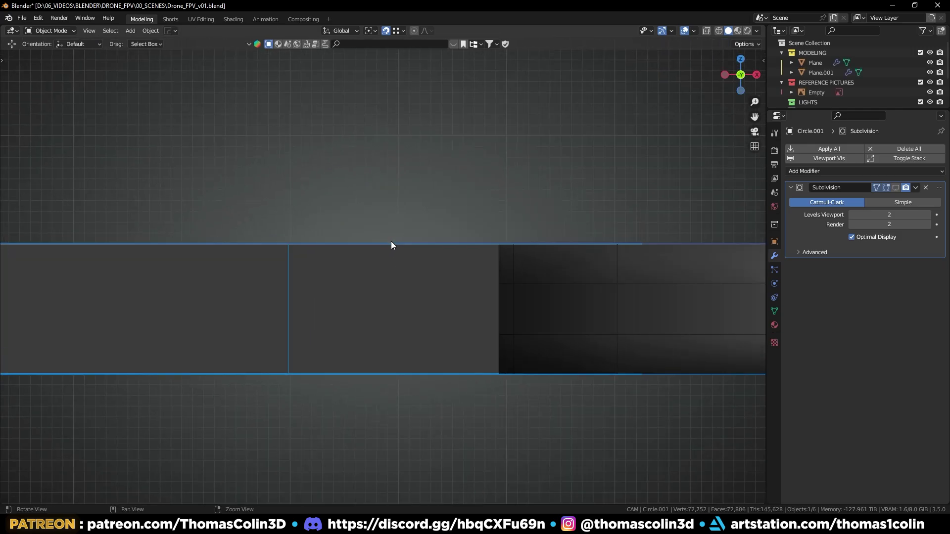
key(ctrl+b)
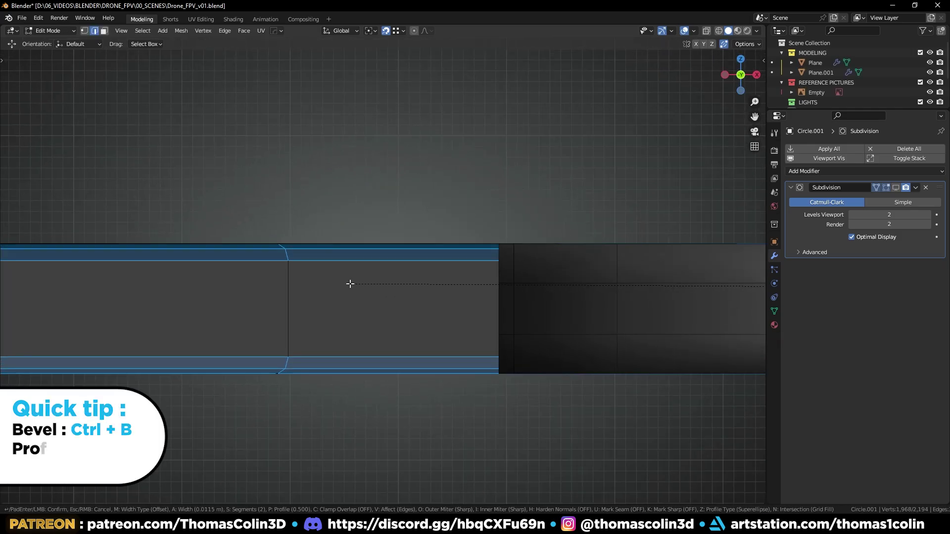
scroll(340, 282, up, 1)
key(p)
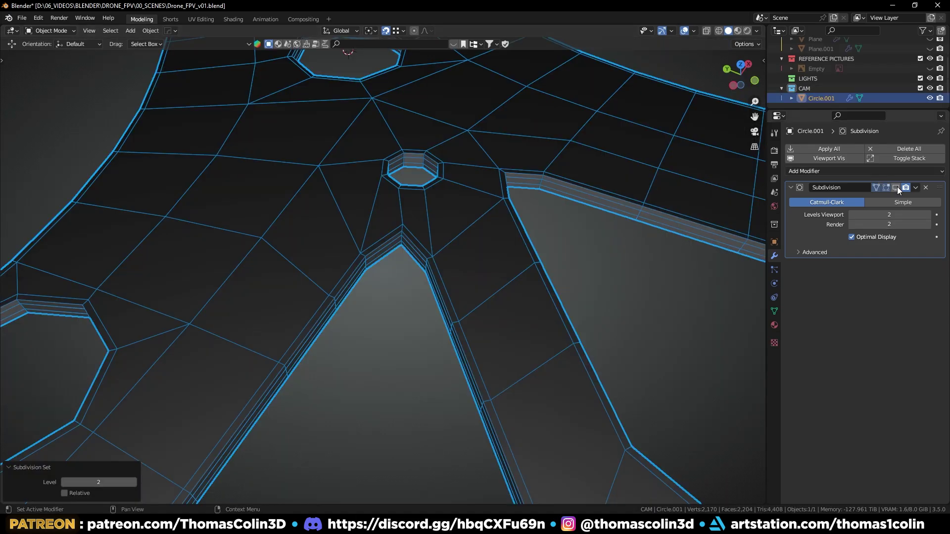
Step: Turn on the viewport display of the central plate's Subdivision modifier and check the smoothed rims and holes
click(896, 187)
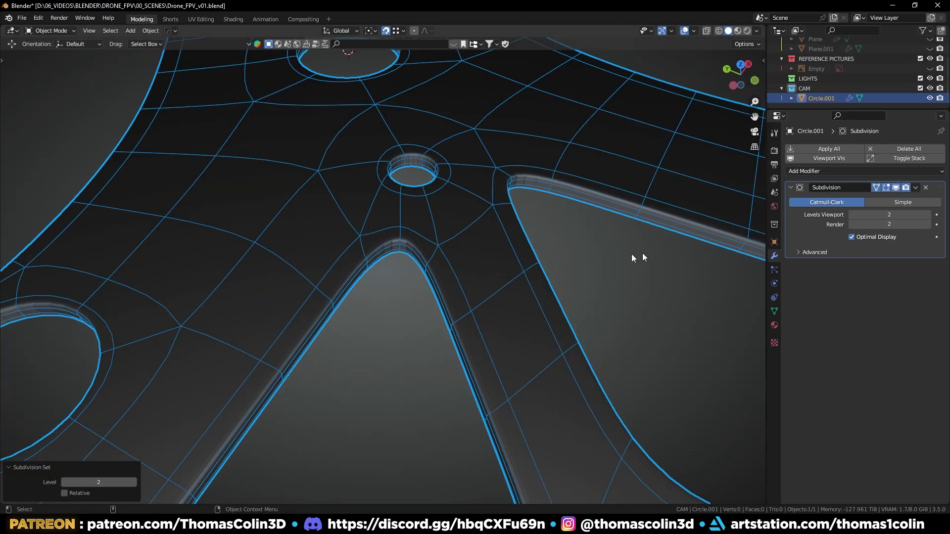
click(529, 191)
alt+right_drag(530, 191, 509, 251)
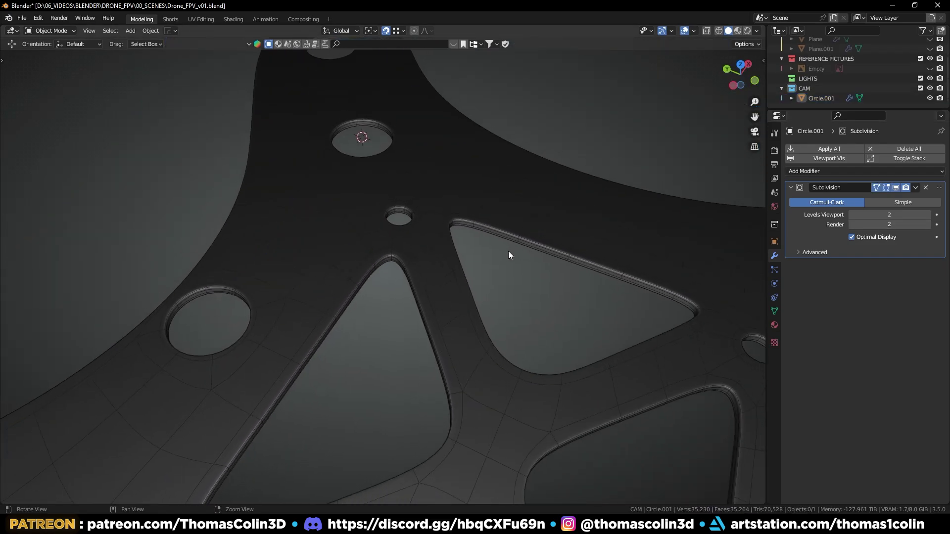
alt+drag(508, 250, 394, 267)
scroll(488, 255, down, 6)
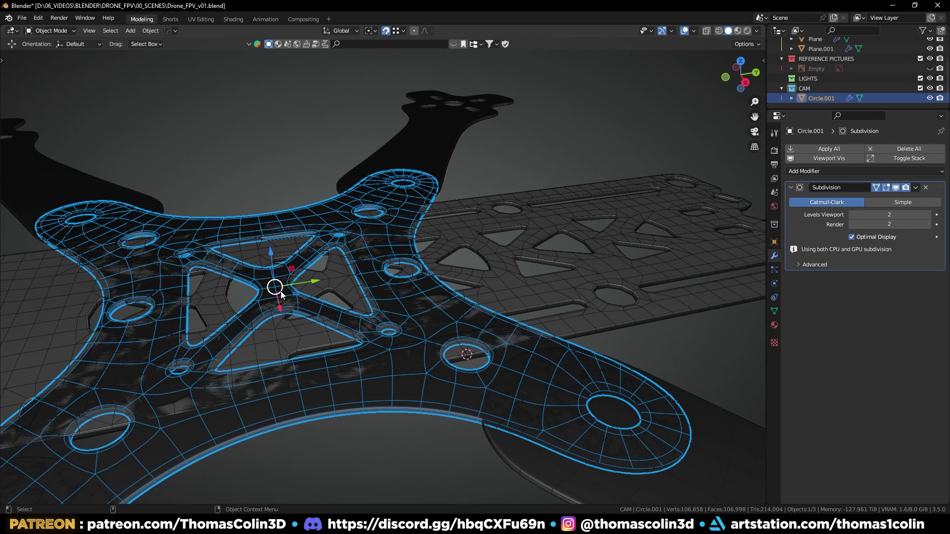
Step: Raise the central plate about 0.016 m along Z, clear of the neighbouring frame part, and snap its underside down onto that part's upper face
key(KP_1)
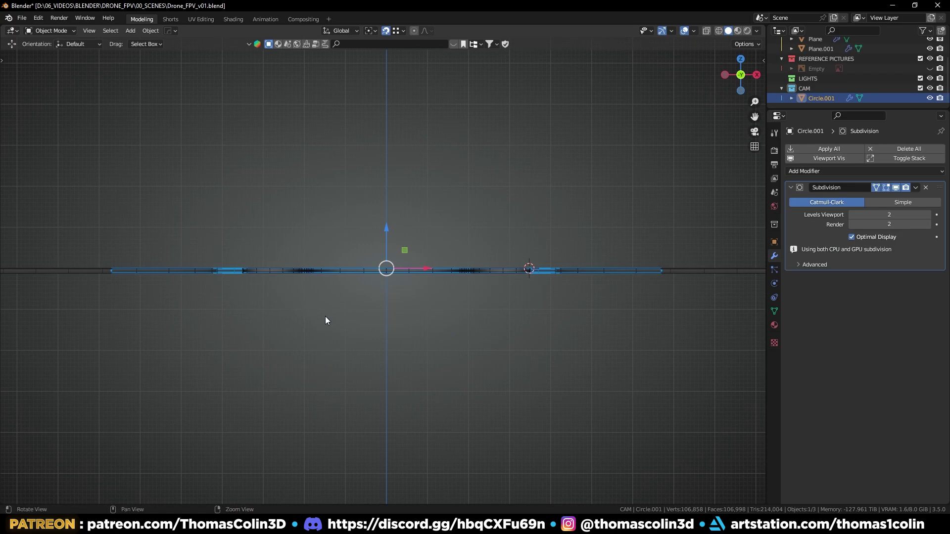
scroll(410, 198, up, 8)
key(g)
key(z)
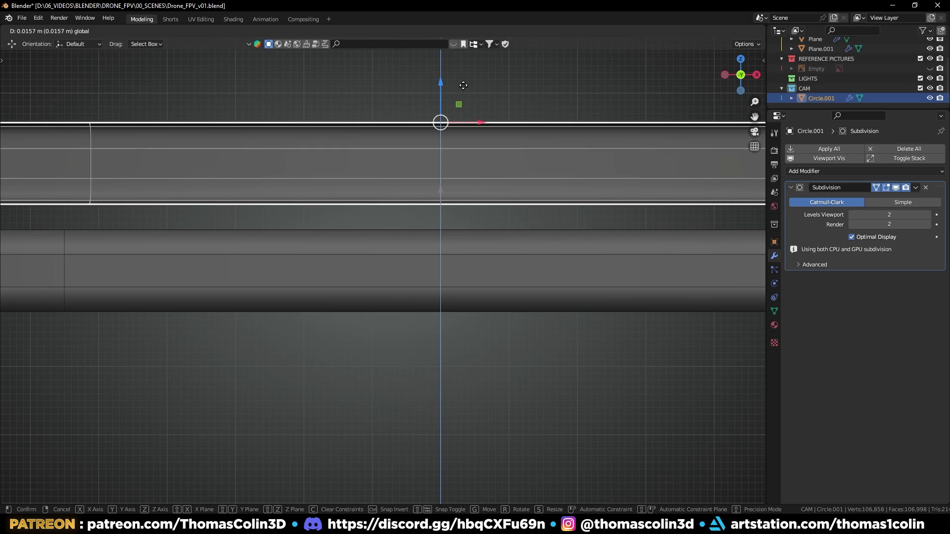
click(440, 94)
key(g)
key(z)
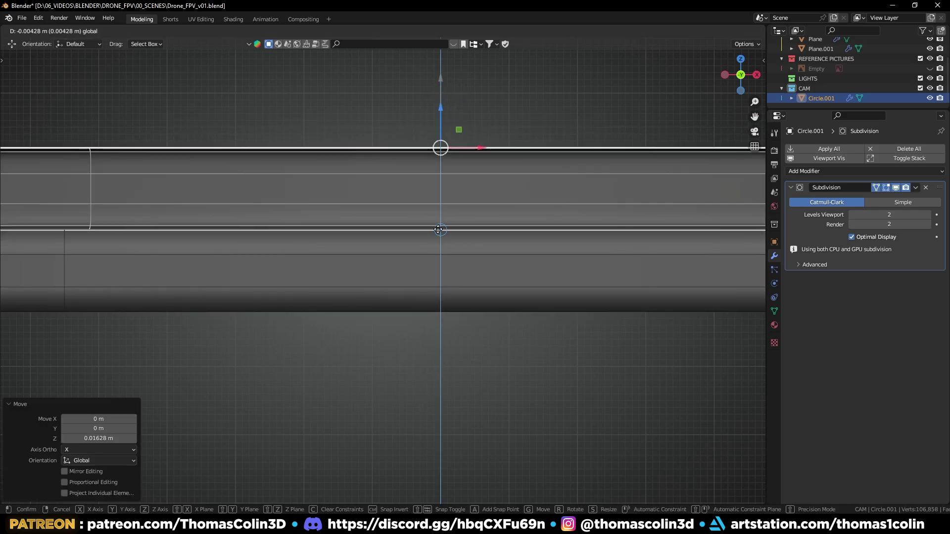
click(439, 227)
scroll(428, 200, down, 5)
middle_drag(429, 197, 376, 268)
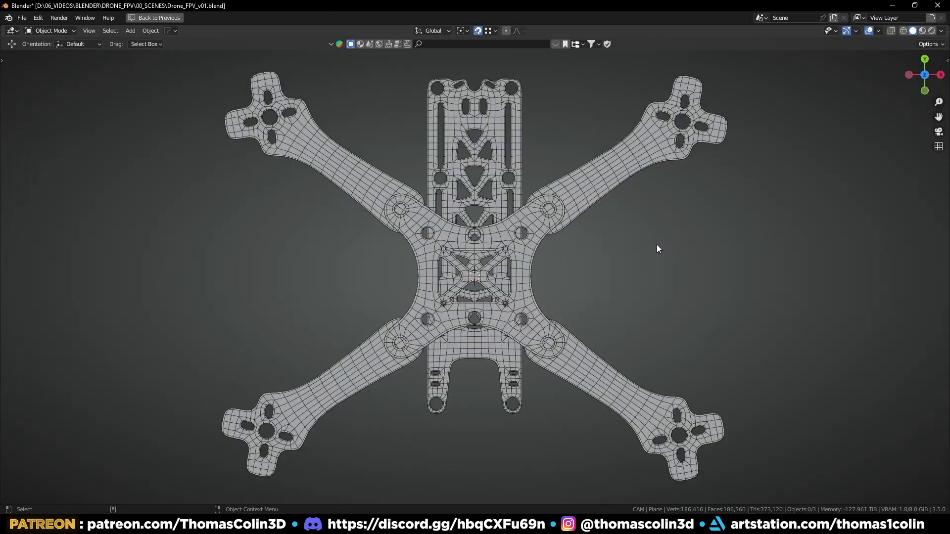